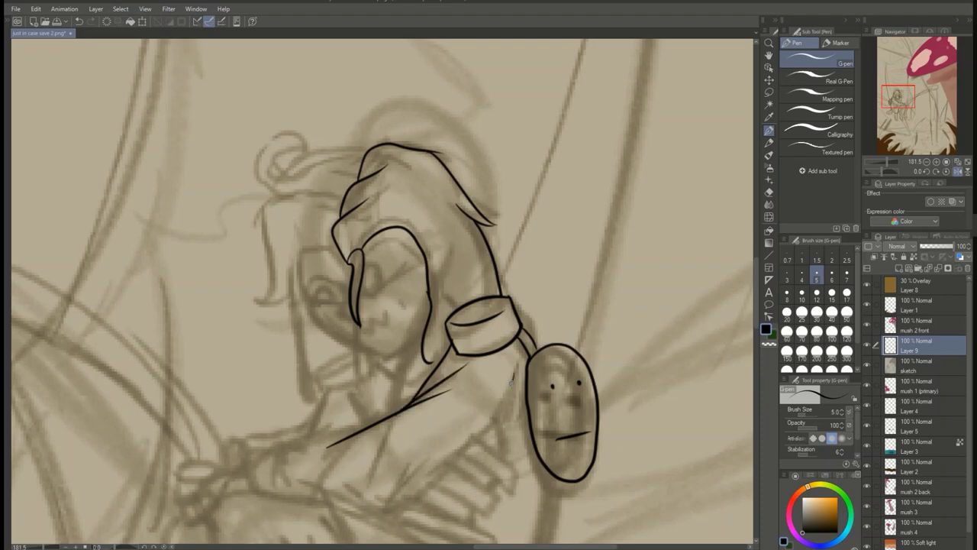
Step: Ink the sleeve's lower edge and the bent trouser leg with its fold lines over the sketch, using the G-pen
drag(511, 373, 406, 499)
mouse_move(297, 483)
mouse_down()
mouse_move(364, 273)
mouse_move(301, 538)
mouse_up()
mouse_move(349, 330)
mouse_down()
mouse_move(366, 542)
mouse_move(385, 399)
mouse_up()
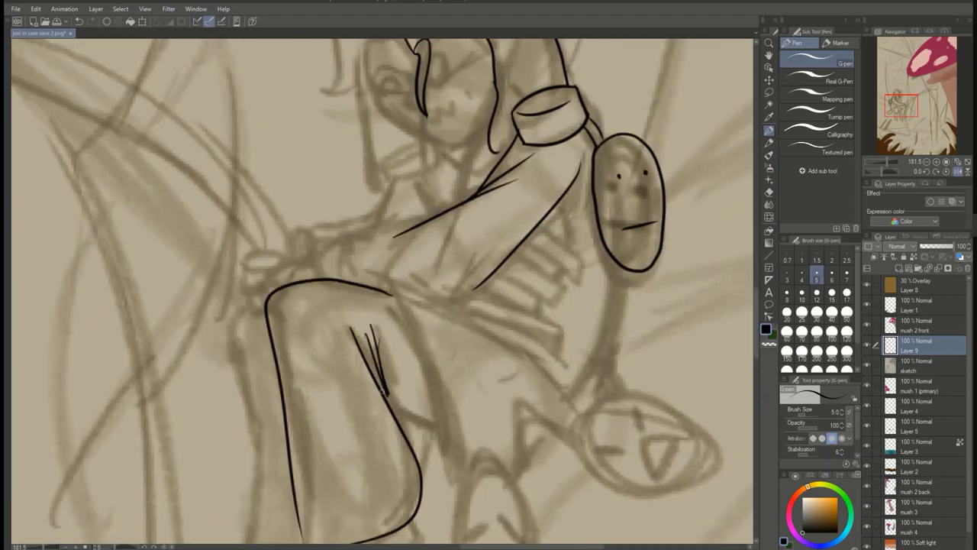
drag(389, 294, 497, 468)
drag(381, 394, 424, 419)
Step: Undo the last two strokes and ink the face-shaped ornaments hanging at the coat's hem, including their facial features
mouse_move(569, 455)
mouse_down()
mouse_move(508, 473)
mouse_move(532, 232)
mouse_move(473, 228)
mouse_move(516, 274)
mouse_move(556, 279)
mouse_up()
key(ctrl+z)
key(ctrl+z)
drag(518, 290, 539, 321)
mouse_move(599, 211)
mouse_down()
mouse_move(635, 167)
mouse_move(600, 200)
mouse_up()
drag(622, 214, 695, 235)
drag(606, 43, 496, 303)
Step: Ink the coat's back edge, the creases around the hip and hem, and the upper line of the thigh
drag(554, 299, 510, 405)
mouse_move(489, 404)
mouse_down()
mouse_move(502, 419)
mouse_move(494, 436)
mouse_up()
drag(479, 407, 500, 427)
drag(418, 393, 403, 452)
drag(426, 403, 412, 455)
drag(400, 424, 383, 465)
drag(435, 354, 309, 304)
drag(478, 383, 368, 323)
Step: Flip the canvas view horizontally and ink the forearm, the hand on the knee, and the face with its eyes
key(h)
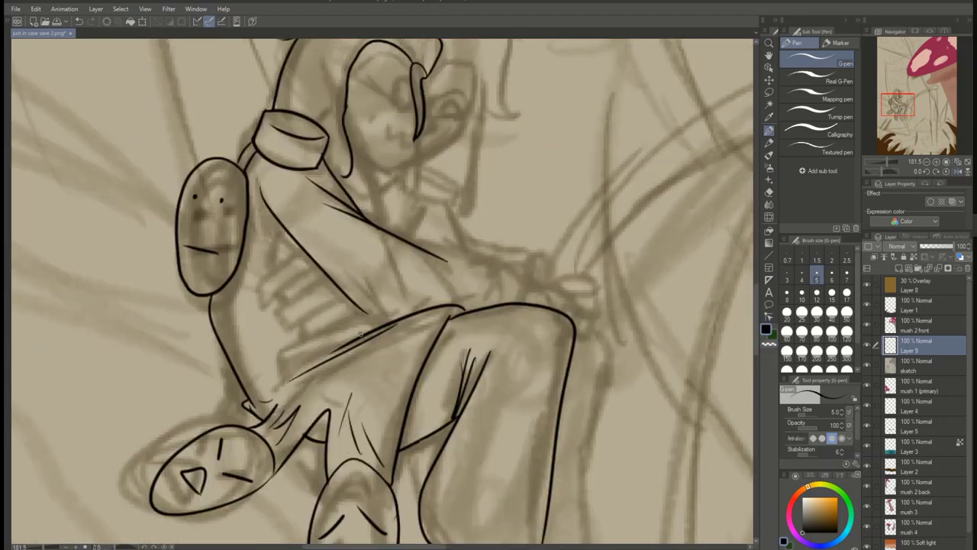
drag(419, 248, 500, 300)
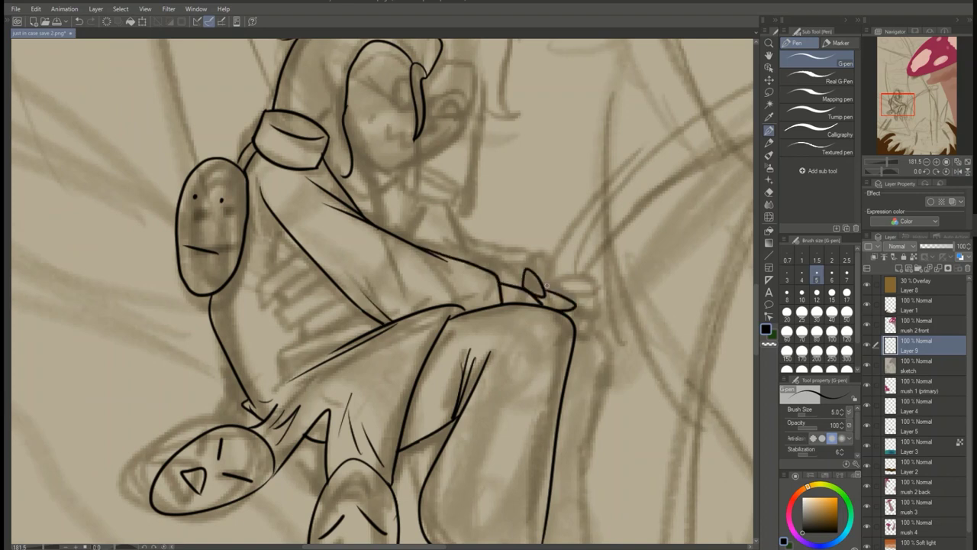
drag(356, 162, 476, 84)
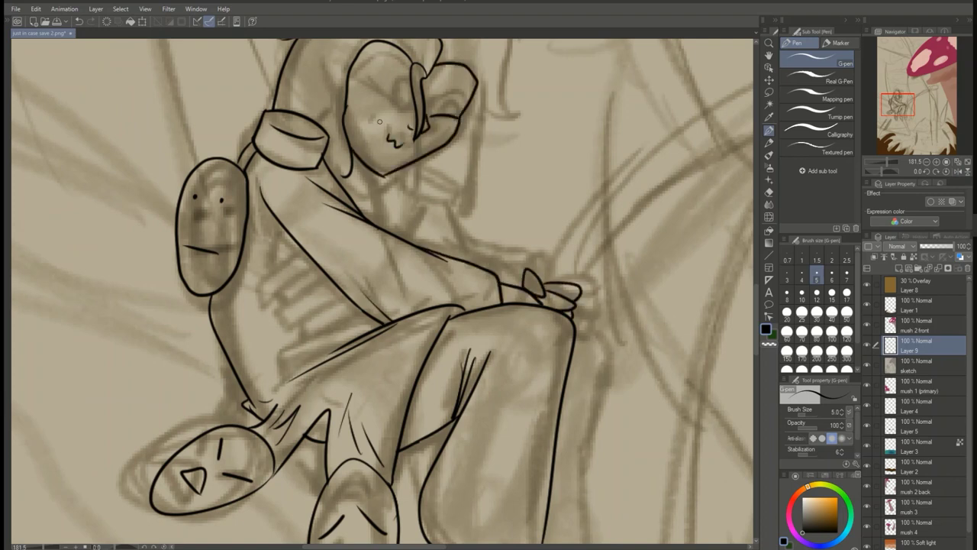
drag(361, 80, 409, 106)
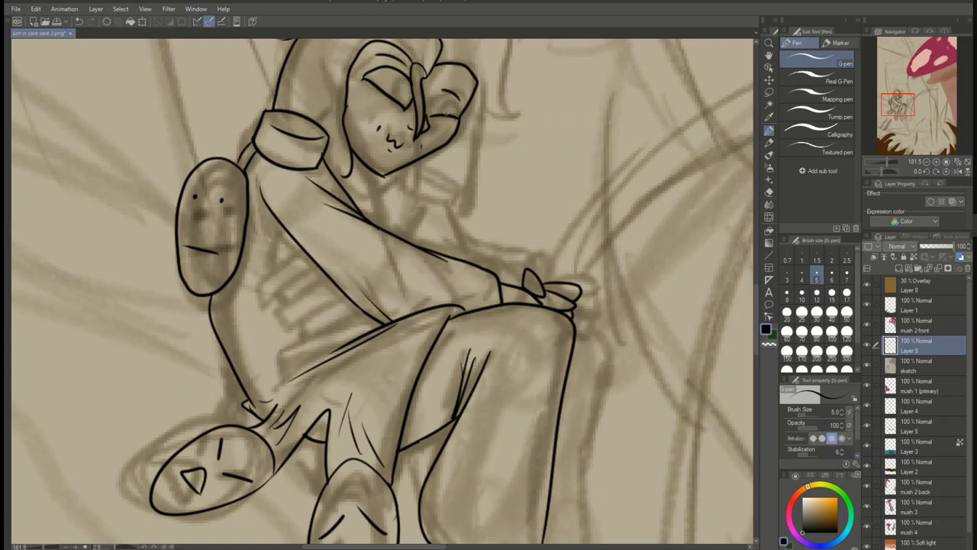
Step: Ink the long curved fishing rod from the hand and draw a straight fishing line from its tip down to the pond
mouse_move(454, 136)
mouse_down()
mouse_move(174, 201)
mouse_move(11, 263)
mouse_up()
mouse_move(87, 404)
mouse_down()
mouse_move(625, 55)
mouse_move(620, 96)
mouse_up()
drag(610, 62, 580, 128)
key(ctrl+minus)
key(ctrl+minus)
key(ctrl+minus)
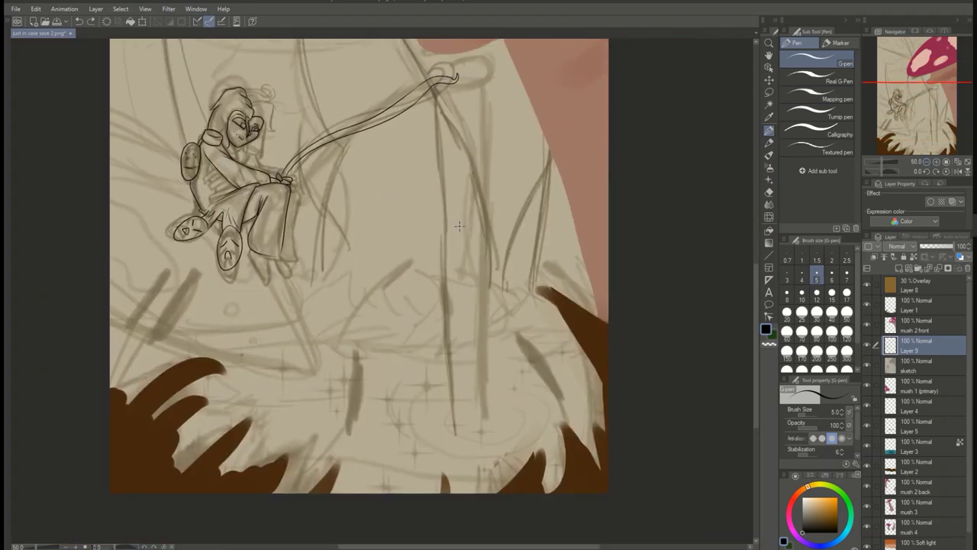
key(u)
drag(434, 75, 441, 432)
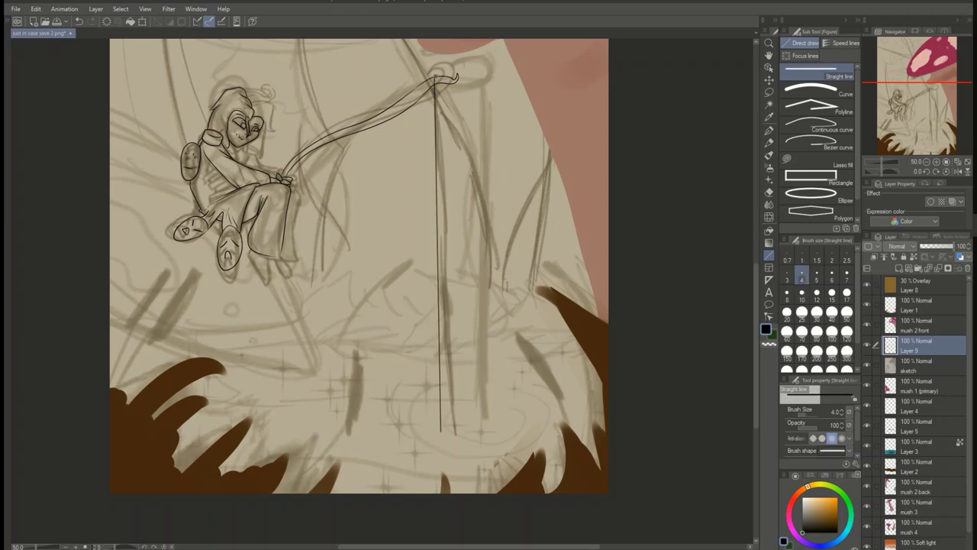
Step: Ink broken concentric ripple rings with the G-pen around the fishing line's end in the water
scroll(453, 252, up, 5)
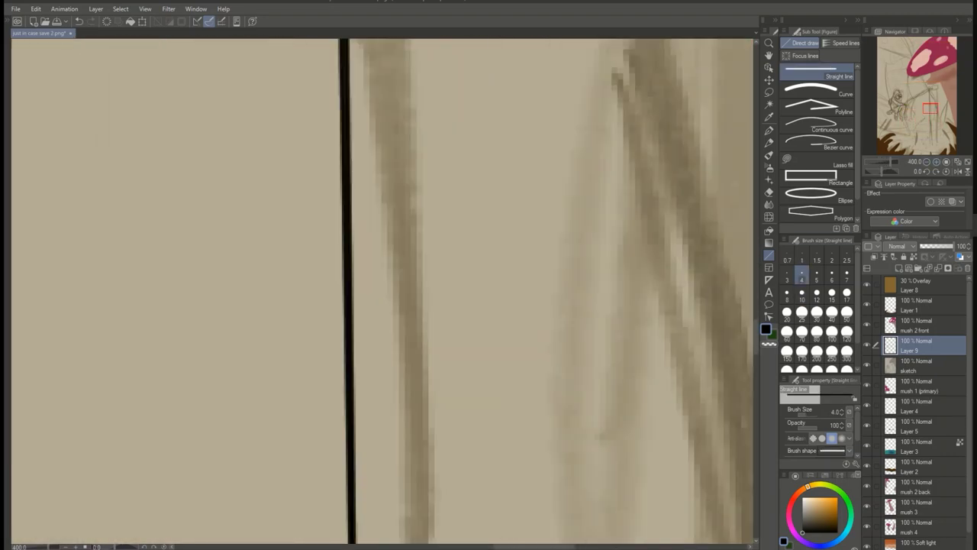
drag(328, 458, 236, 229)
key(p)
drag(236, 336, 281, 324)
drag(227, 309, 324, 298)
mouse_move(198, 256)
mouse_down()
mouse_move(127, 328)
mouse_move(320, 258)
mouse_up()
drag(111, 290, 174, 240)
drag(179, 282, 221, 278)
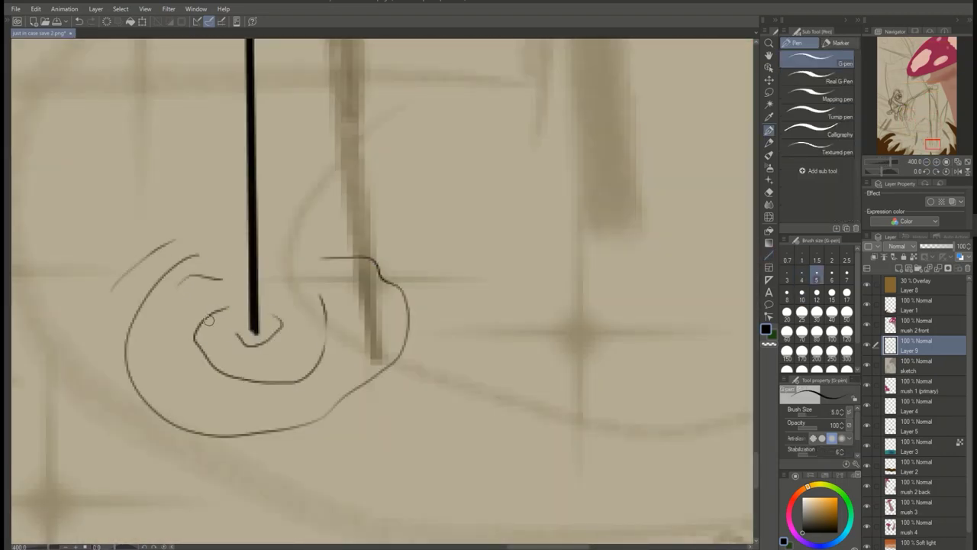
Step: Ink the character's remaining hair, coat straps and pointed shoes, and hide the sketch layer to show the painted background
scroll(207, 321, down, 5)
scroll(387, 377, up, 3)
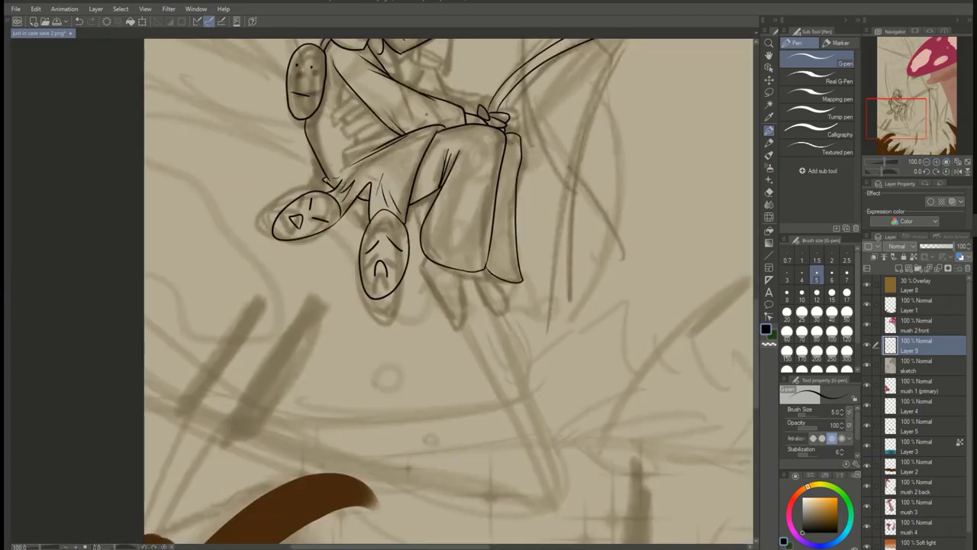
drag(443, 229, 431, 435)
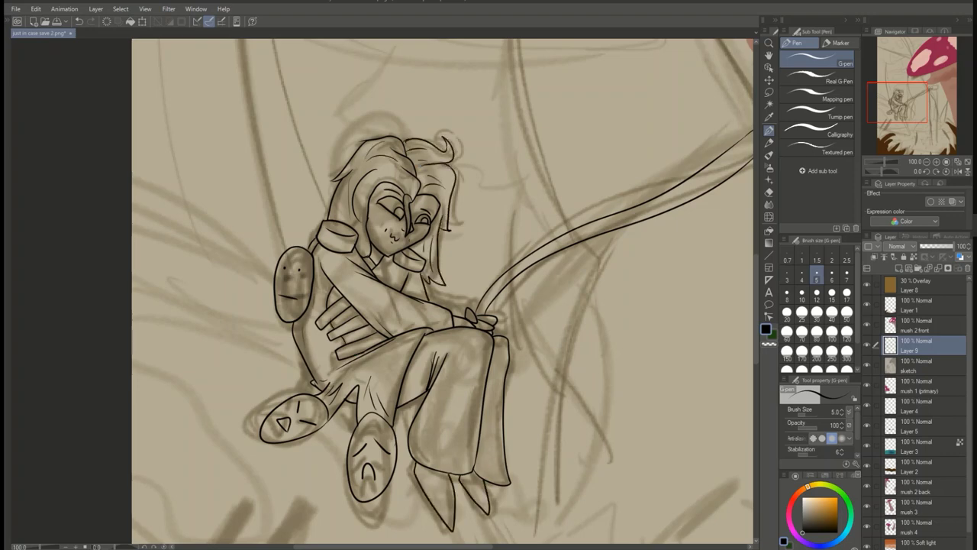
key(ctrl+0)
key(ctrl+minus)
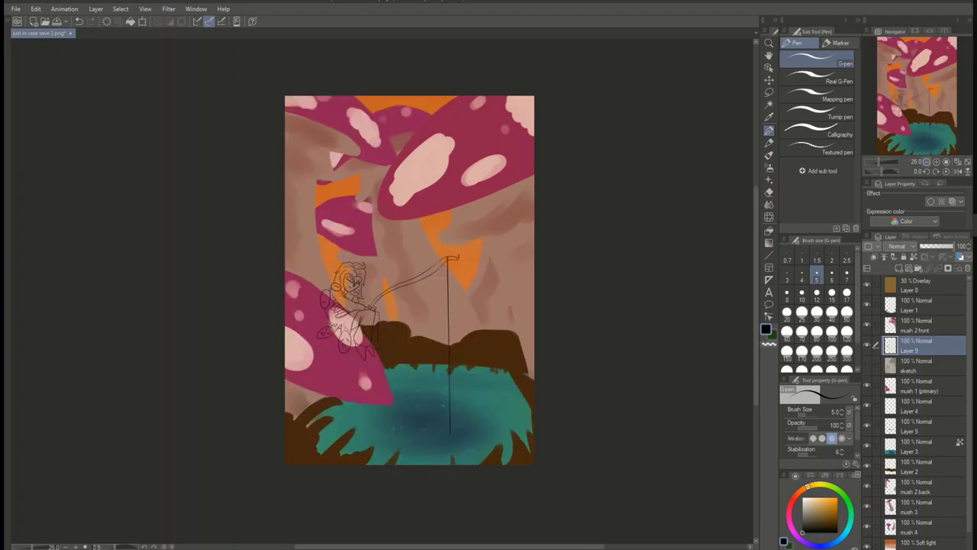
key(ctrl+plus)
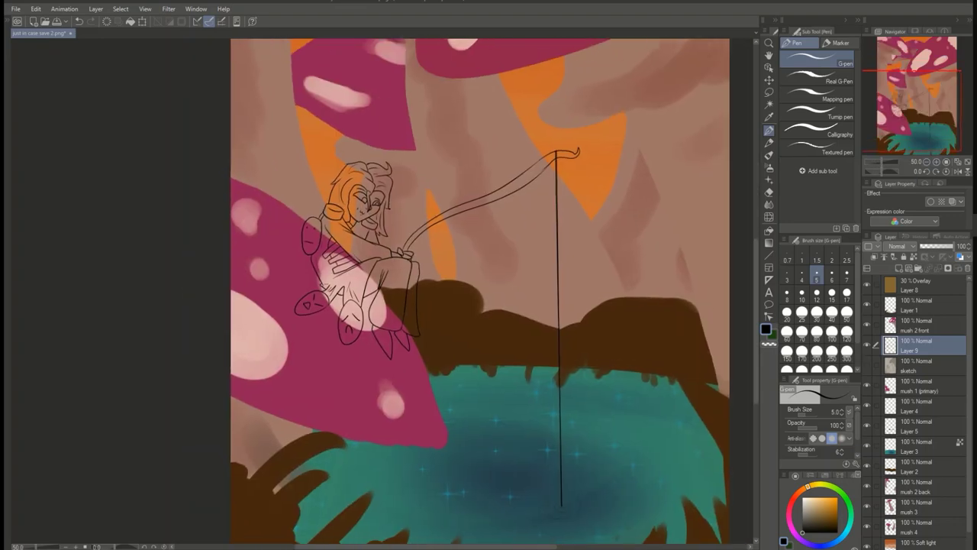
Step: Add a new layer for colouring beneath the line art and place the character reference image on the canvas
key(ctrl+shift+n)
key(super+v)
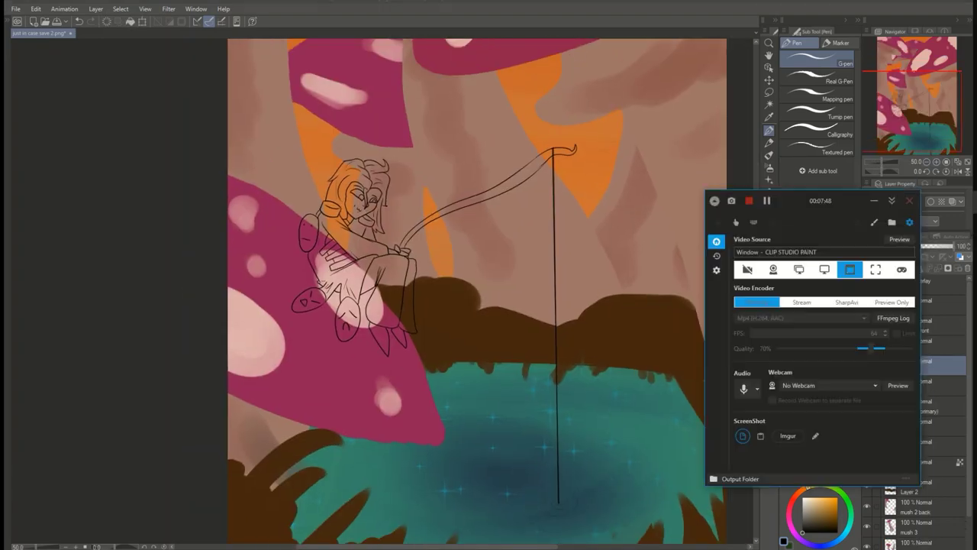
key(Return)
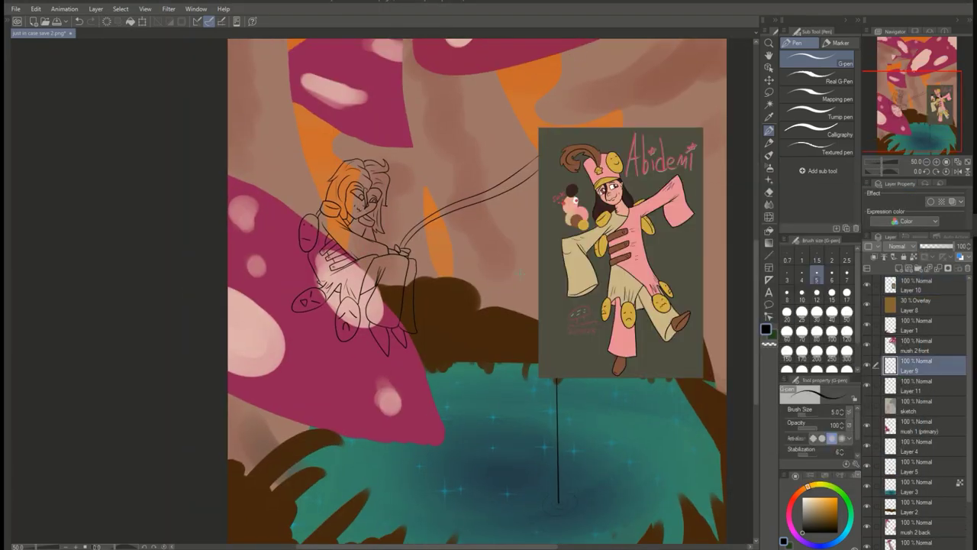
Step: Fill the character's shirt and front trouser leg with pink on Layer 11 using Enclose and fill
key(alt+bracketleft)
key(g)
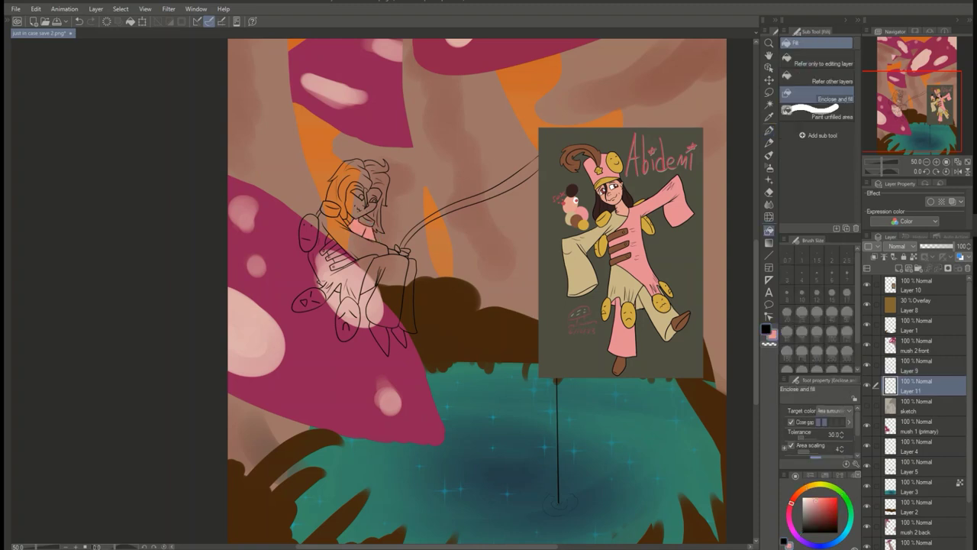
mouse_move(360, 258)
mouse_down()
mouse_move(408, 320)
mouse_move(376, 325)
mouse_up()
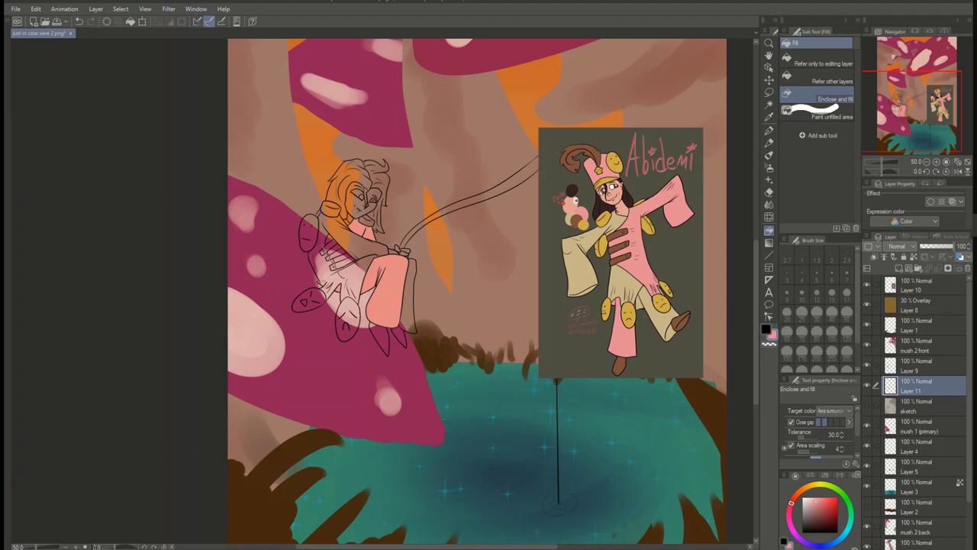
Step: Fill the coat, its sleeve and the far trouser leg with tan, keeping the shirt and front leg pink
key(ctrl+alt+0)
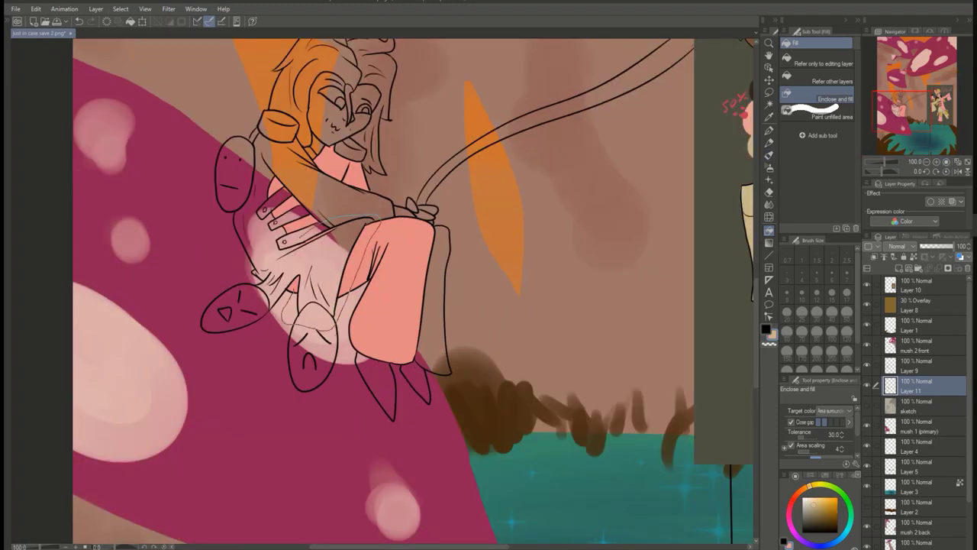
drag(261, 328, 257, 336)
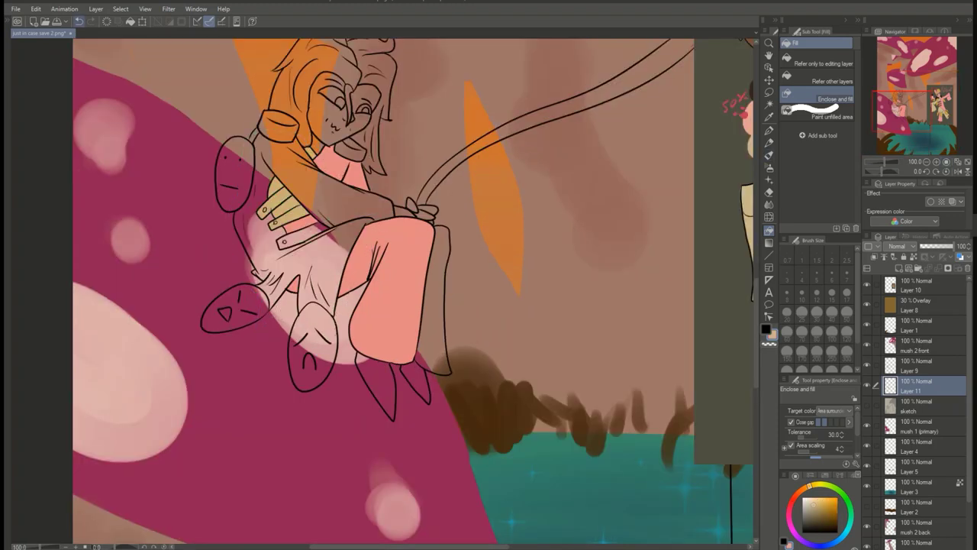
drag(256, 126, 256, 118)
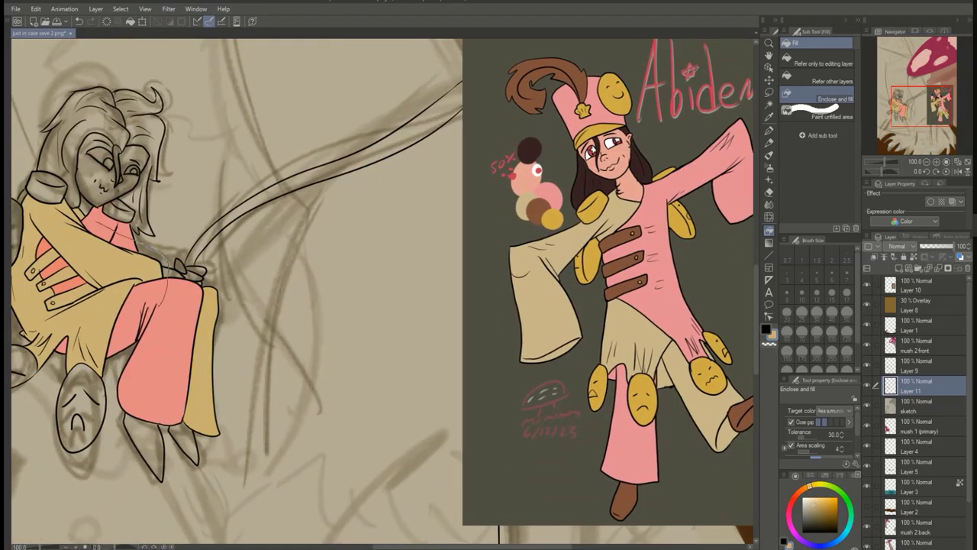
drag(89, 196, 16, 284)
drag(110, 404, 90, 198)
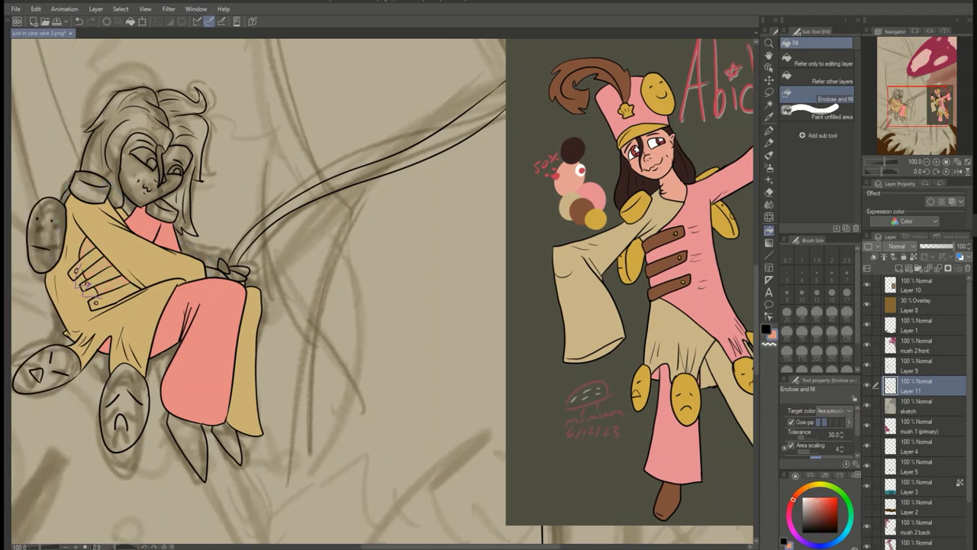
Step: Sample the reference's strap brown and fill the coat straps, pointed shoes and fishing rod in brown
alt+click(664, 251)
mouse_move(67, 252)
mouse_down()
mouse_move(104, 293)
mouse_move(121, 292)
mouse_up()
mouse_move(98, 291)
mouse_down()
mouse_move(160, 302)
mouse_move(99, 308)
mouse_up()
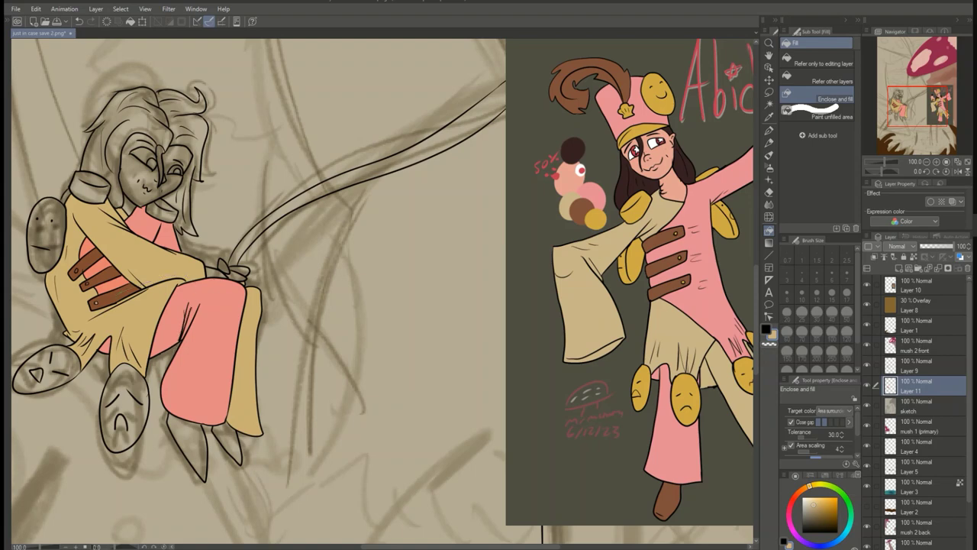
drag(172, 416, 238, 466)
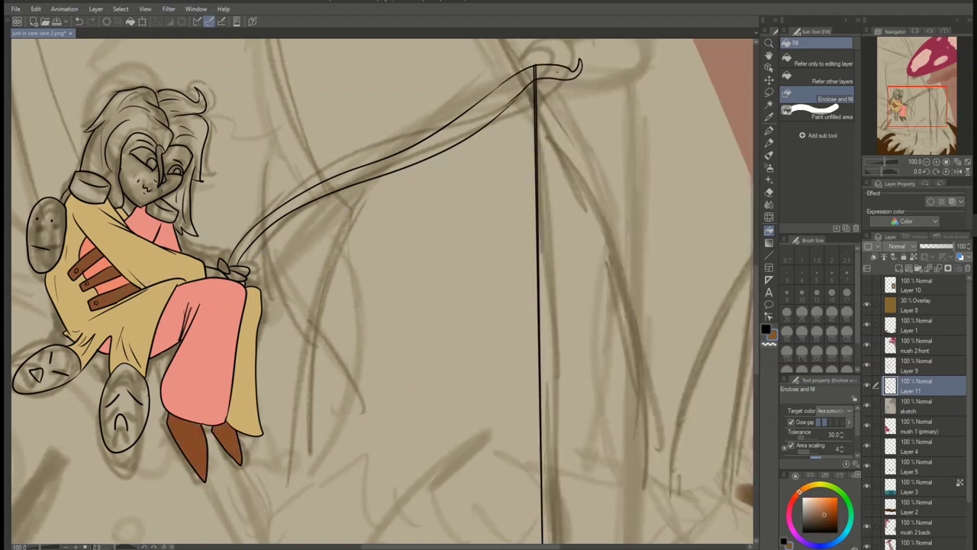
drag(223, 267, 581, 69)
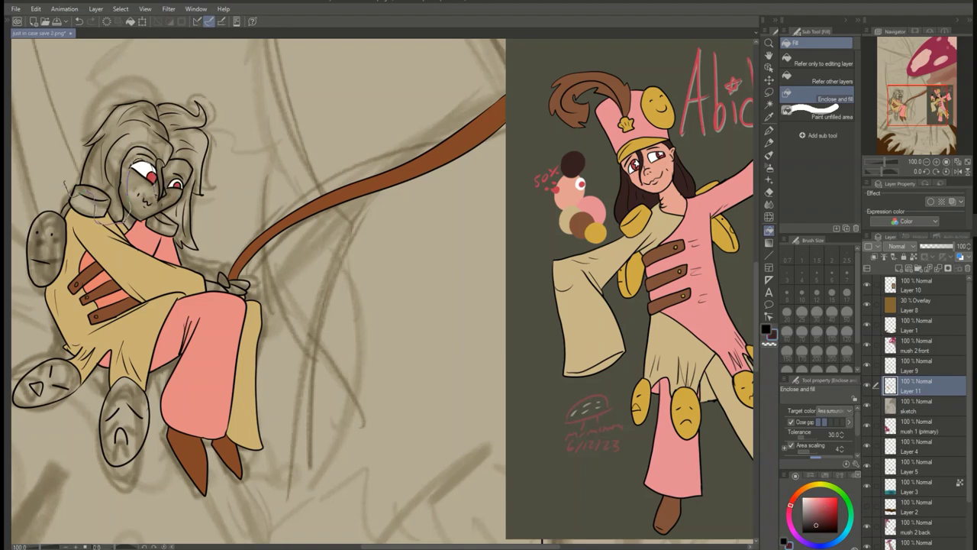
Step: Fill the character's hair with dark brown and the face with the skin tone
drag(199, 252, 218, 90)
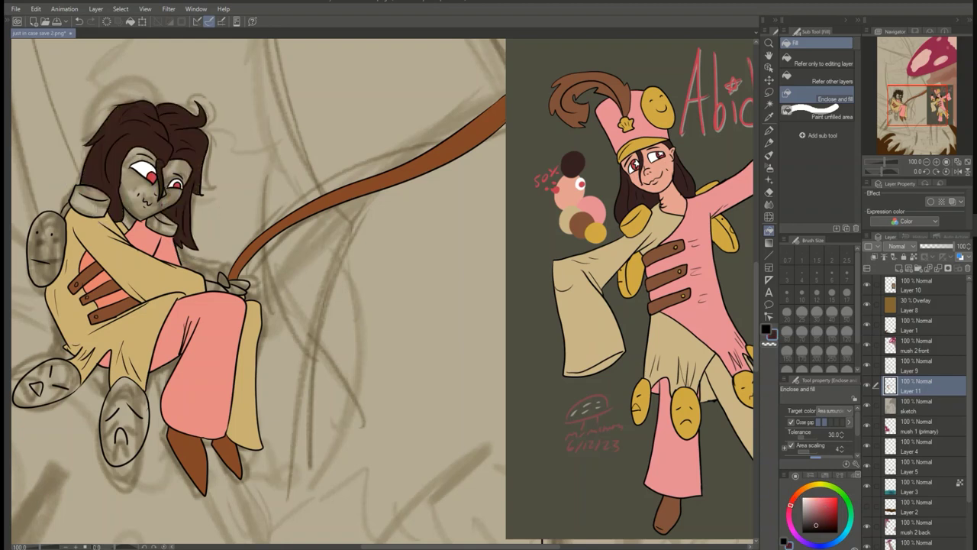
drag(122, 225, 191, 147)
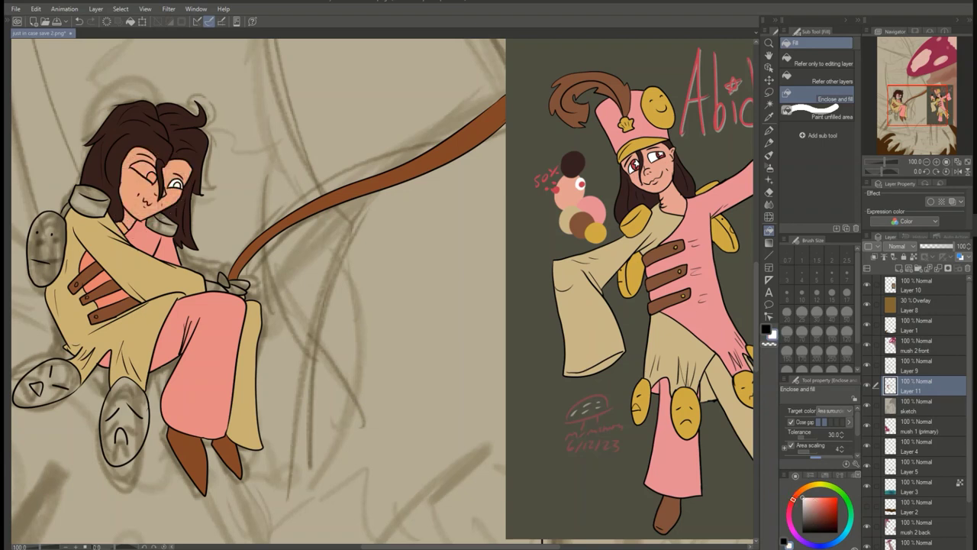
Step: Add red eye details and freckles to the face with the G-pen, trying brush size 10 on a new layer
key(p)
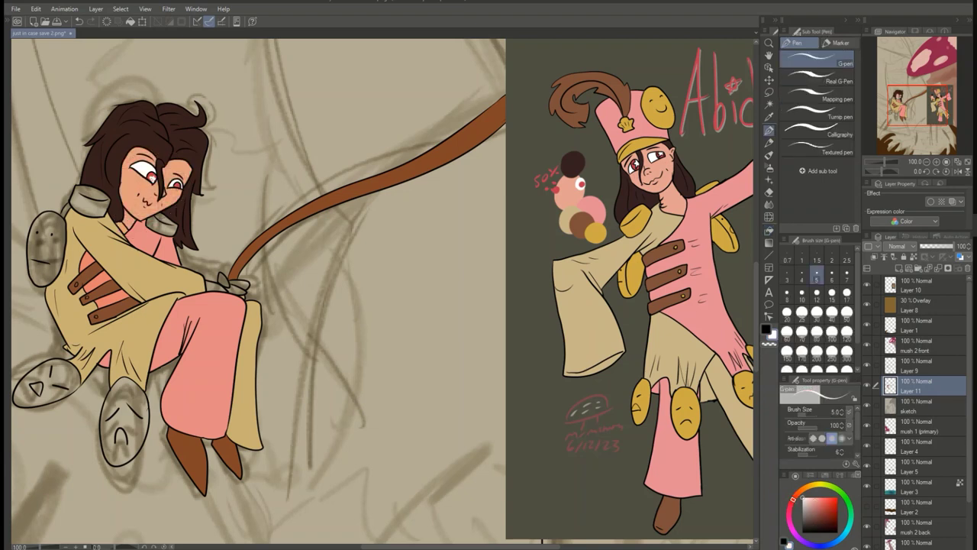
key(x)
key(ctrl+shift+n)
key(])
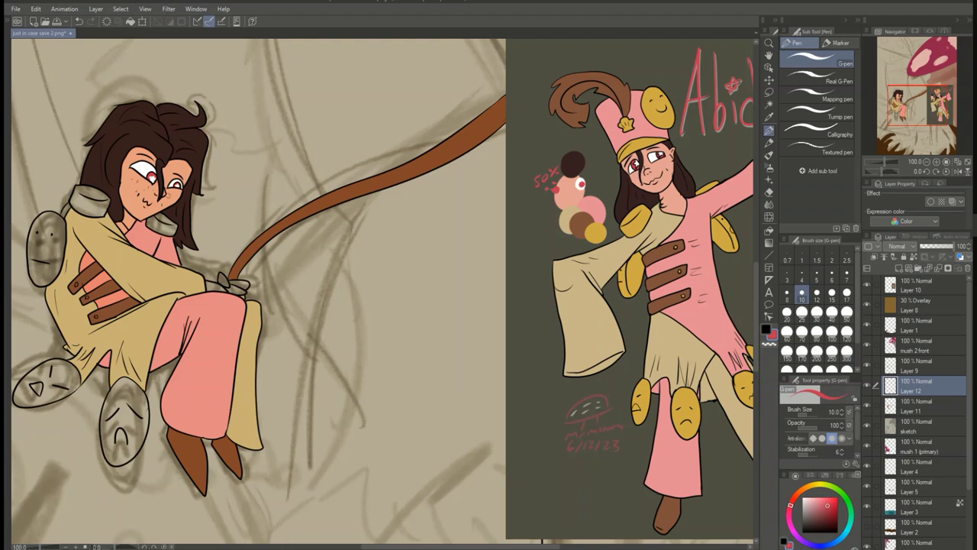
key(ctrl+z)
Step: Fill the hands with the skin tone, and the hanging face ornaments and shoulder cuffs with gold
key(g)
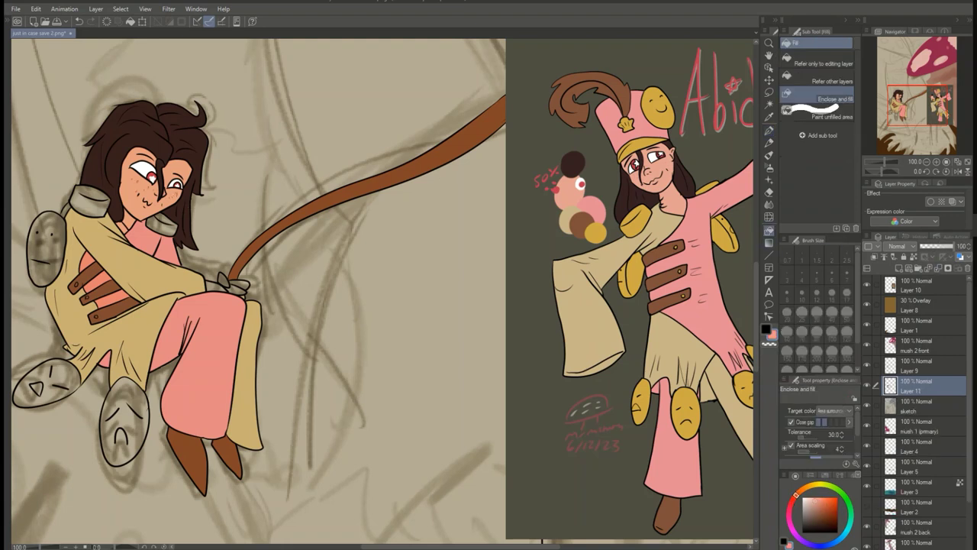
drag(198, 267, 244, 290)
drag(46, 359, 183, 465)
drag(53, 183, 145, 305)
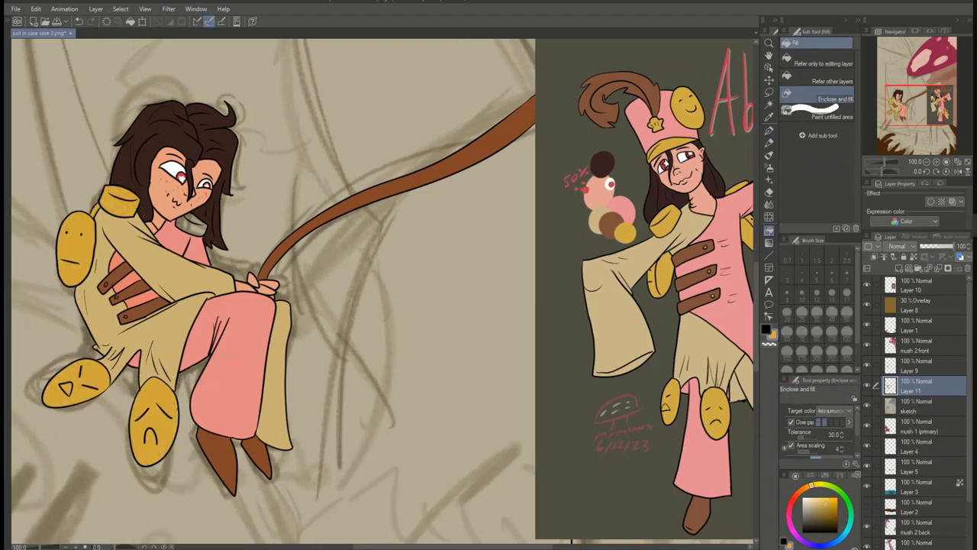
scroll(300, 313, down, 5)
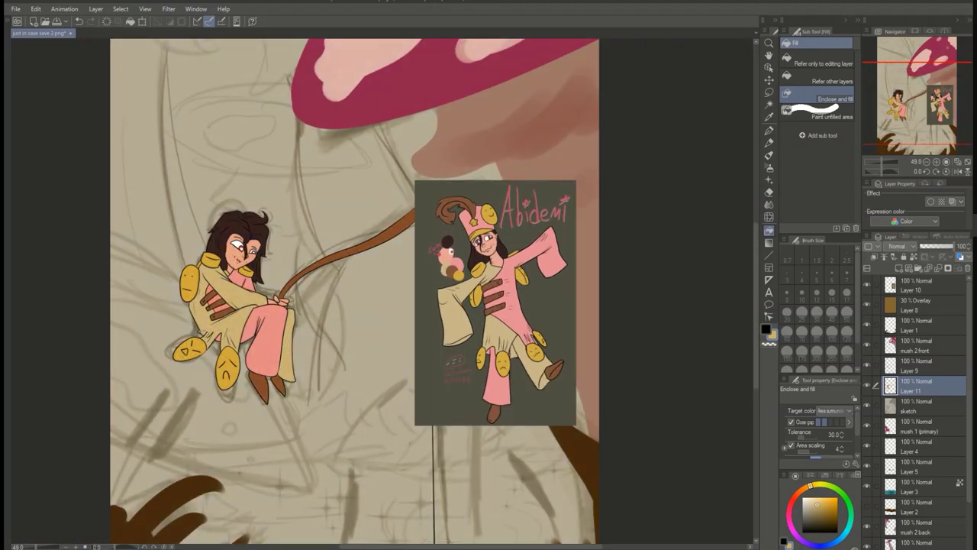
scroll(236, 252, up, 6)
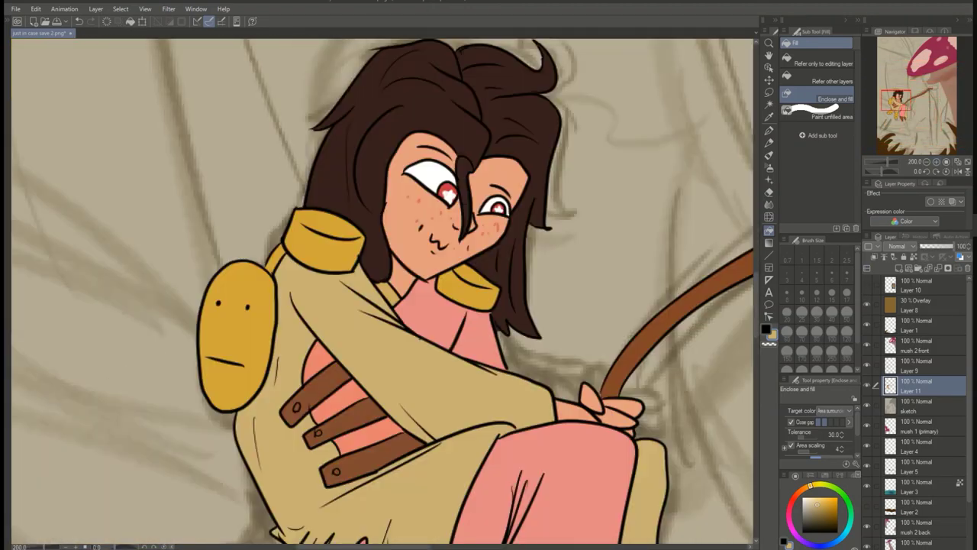
Step: Trace over the fishing line in gold with the size 5 G-pen, and hide the sketch layer to show the full painting
click(931, 84)
key(p)
mouse_move(341, 480)
mouse_down()
mouse_move(430, 69)
mouse_move(461, 160)
mouse_up()
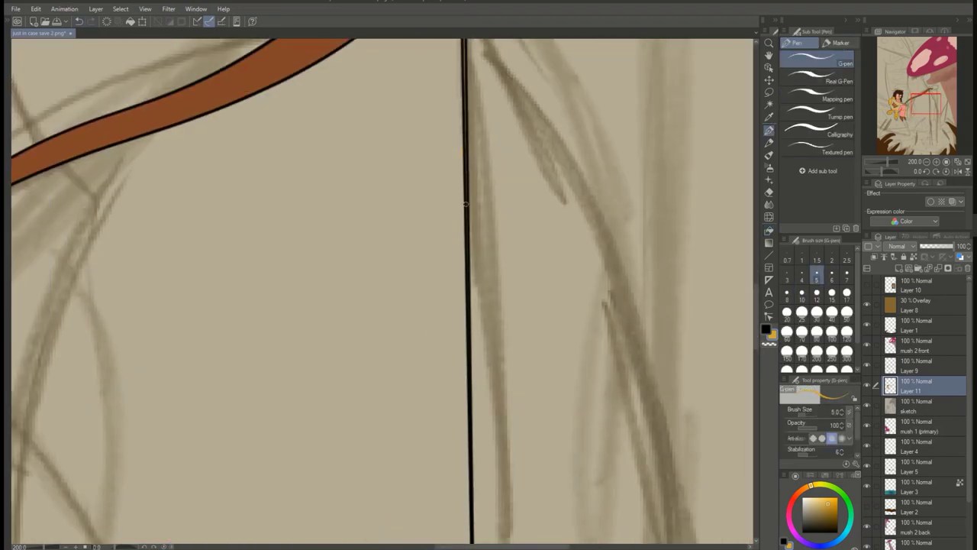
scroll(480, 293, down, 5)
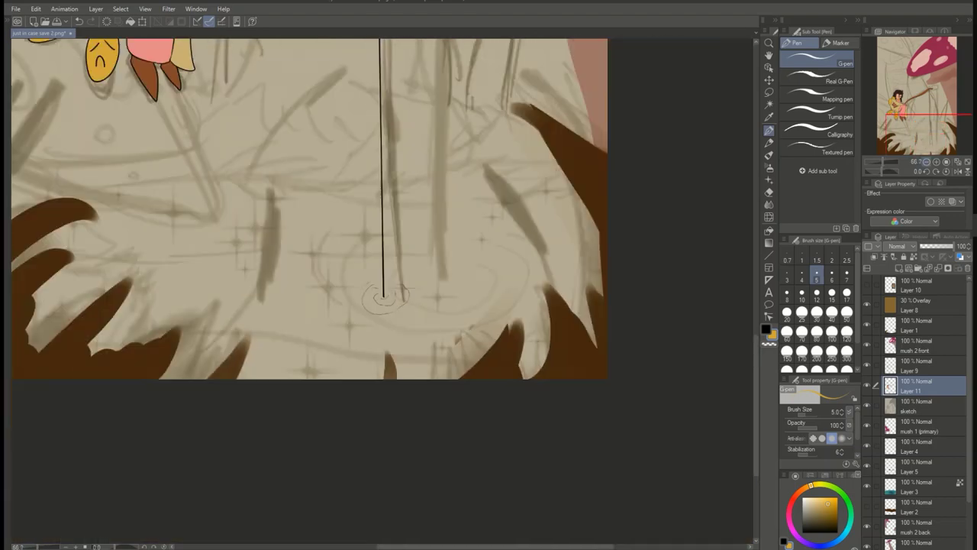
scroll(489, 482, down, 2)
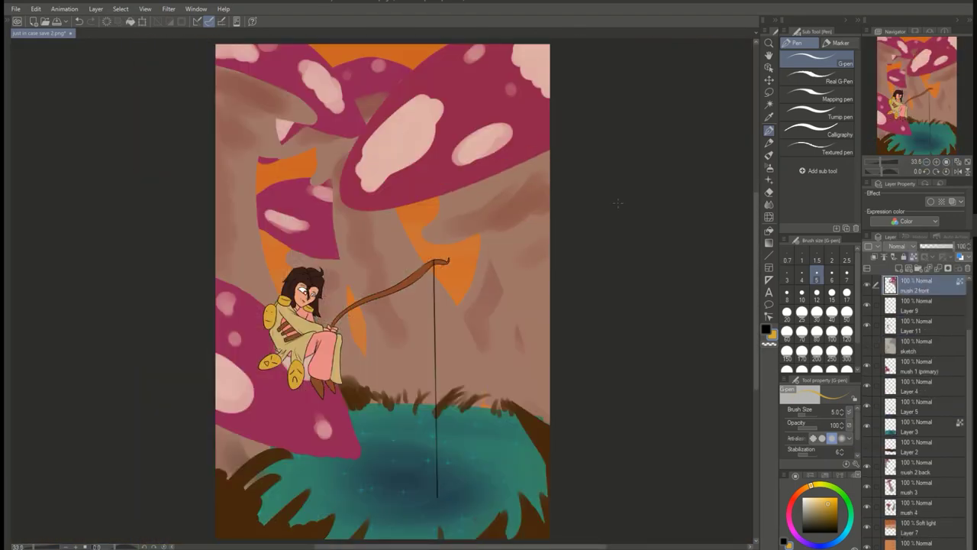
Step: Try painting cream highlight strokes on the front mushroom cap with the size 300 round mixing brush, using a Glow dodge layer
scroll(916, 343, up, 2)
key(ctrl+shift+n)
key(b)
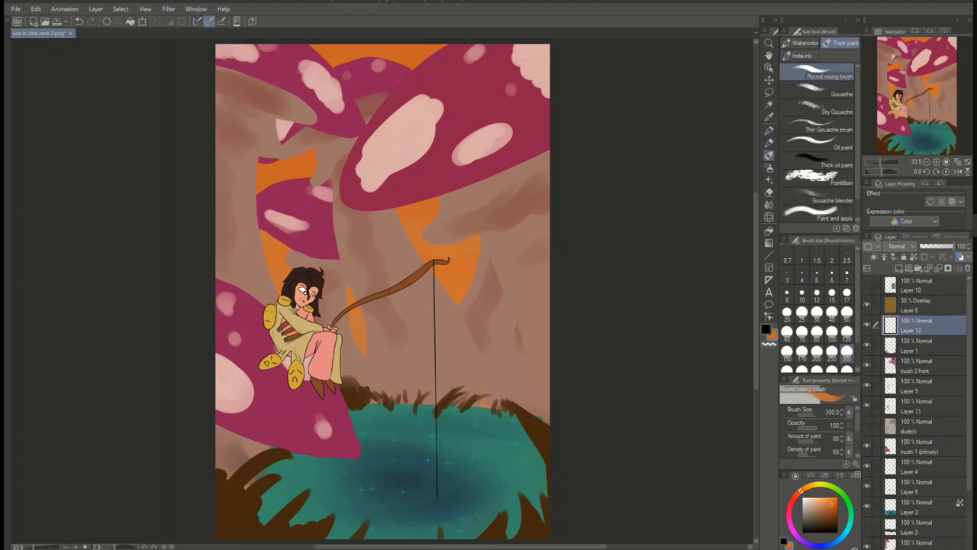
mouse_move(363, 184)
mouse_down()
mouse_move(496, 54)
mouse_move(458, 57)
mouse_up()
mouse_move(363, 182)
mouse_down()
mouse_move(492, 55)
mouse_move(462, 115)
mouse_up()
key(ctrl+shift+n)
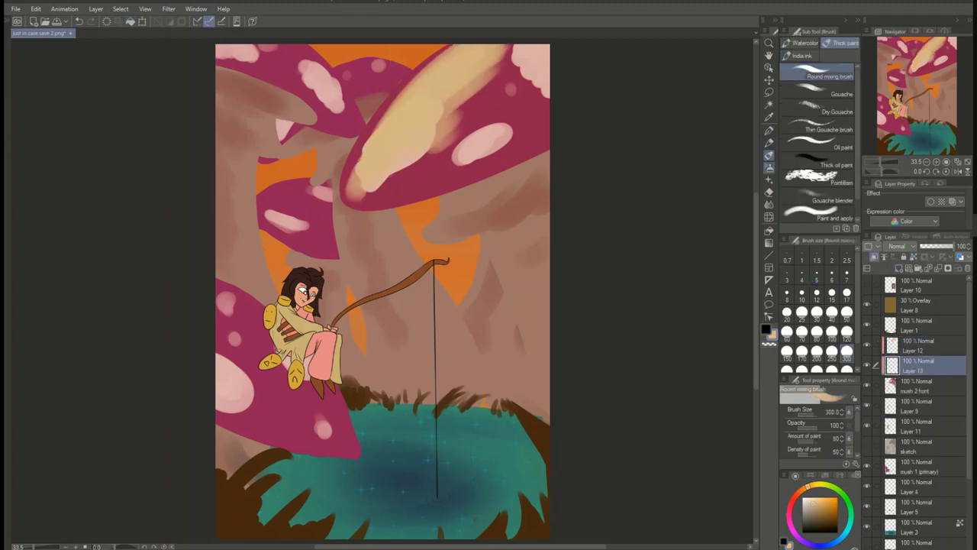
key(b)
click(920, 340)
click(897, 245)
click(897, 354)
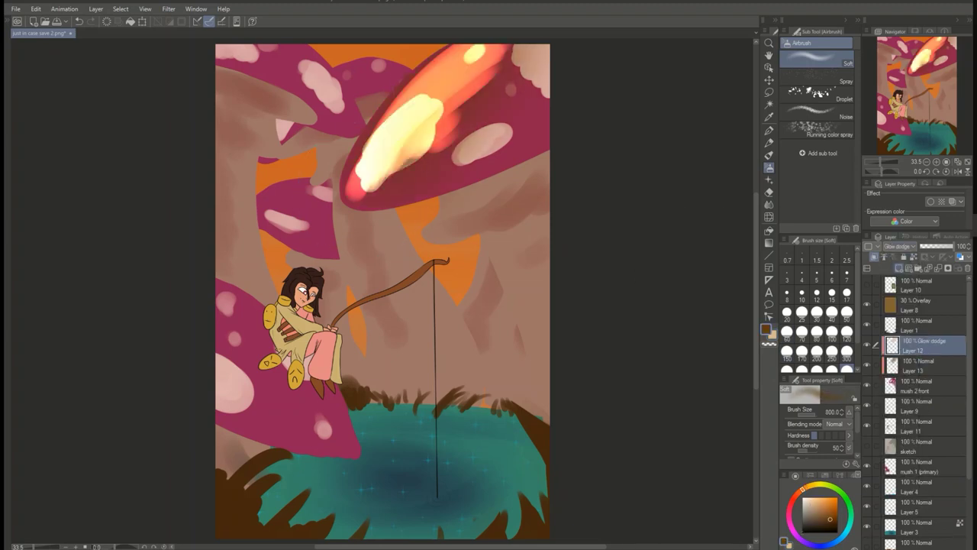
Step: Try the Lighten and Normal blending modes on the lower shading layer of the front mushroom
click(920, 365)
click(897, 246)
click(897, 324)
click(897, 245)
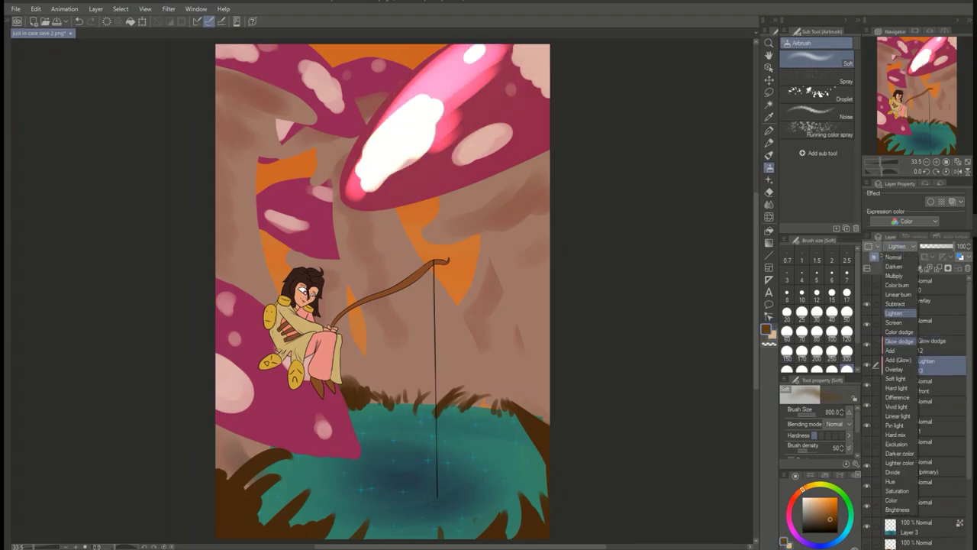
click(896, 257)
Step: Undo the trial highlight and blending-mode changes on the front mushroom
key(ctrl+z)
key(ctrl+z)
key(ctrl+z)
key(ctrl+z)
key(ctrl+z)
key(ctrl+z)
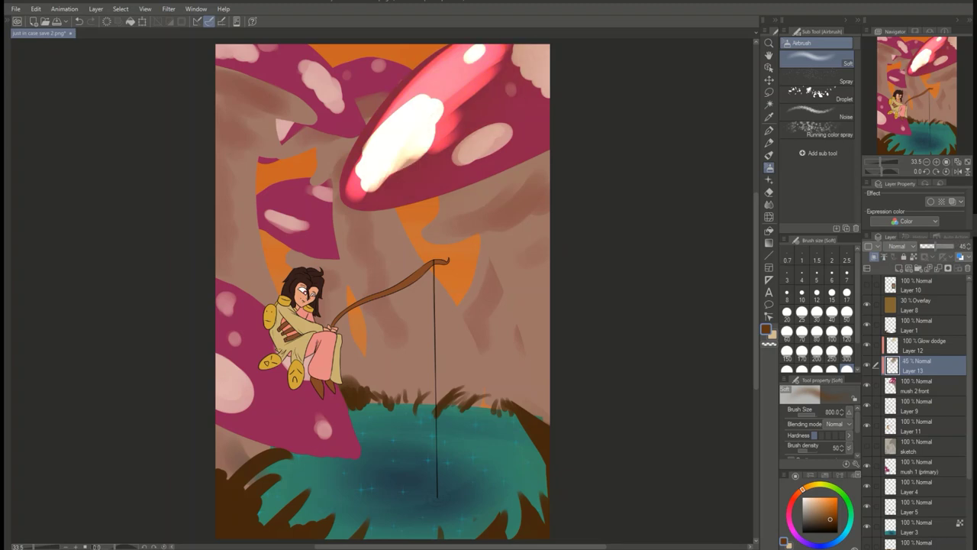
Step: Set the front mushroom's orange light layer to Hard light and paint bright highlights over the cap on a clipped Glow dodge layer
click(897, 246)
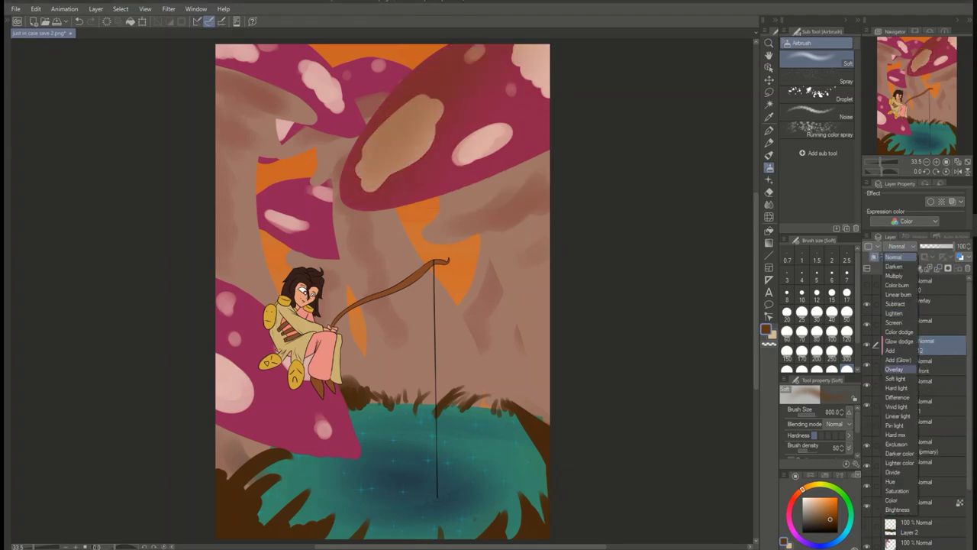
click(897, 412)
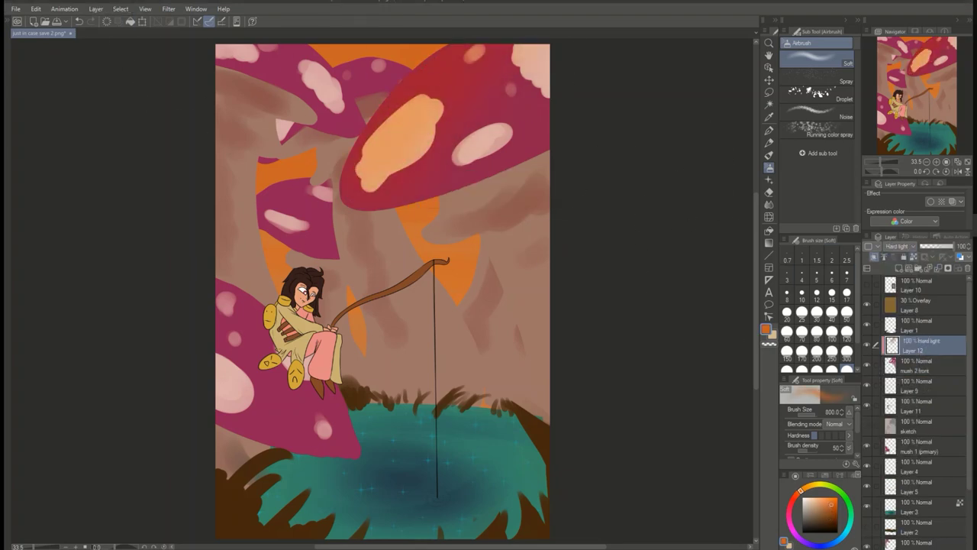
key(ctrl+shift+n)
key(b)
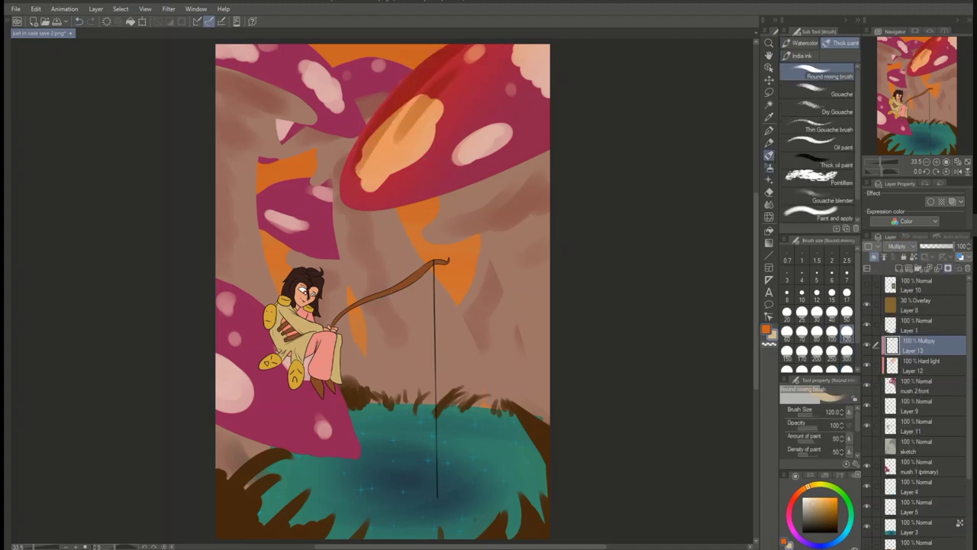
mouse_move(412, 107)
mouse_down()
mouse_move(503, 68)
mouse_move(382, 115)
mouse_move(473, 99)
mouse_move(428, 129)
mouse_move(489, 107)
mouse_up()
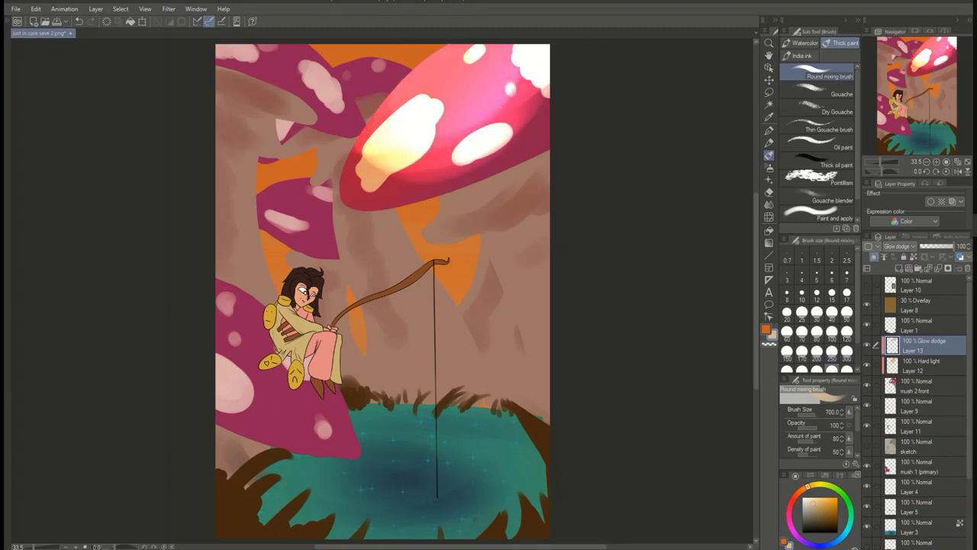
Step: Airbrush orange light over the character's mushroom on a clipped Hard light layer and paint bright highlights on a Glow dodge layer
click(769, 167)
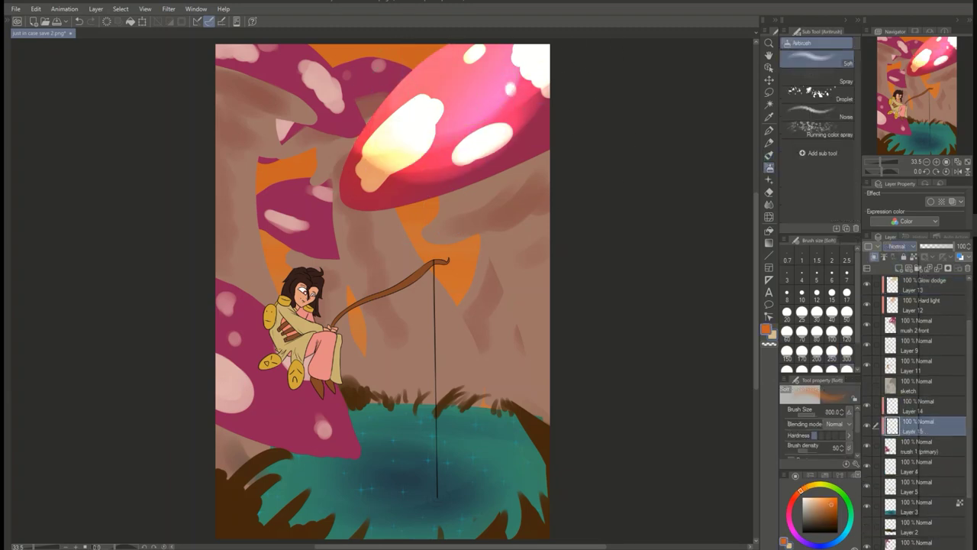
drag(244, 321, 305, 427)
click(768, 155)
click(916, 406)
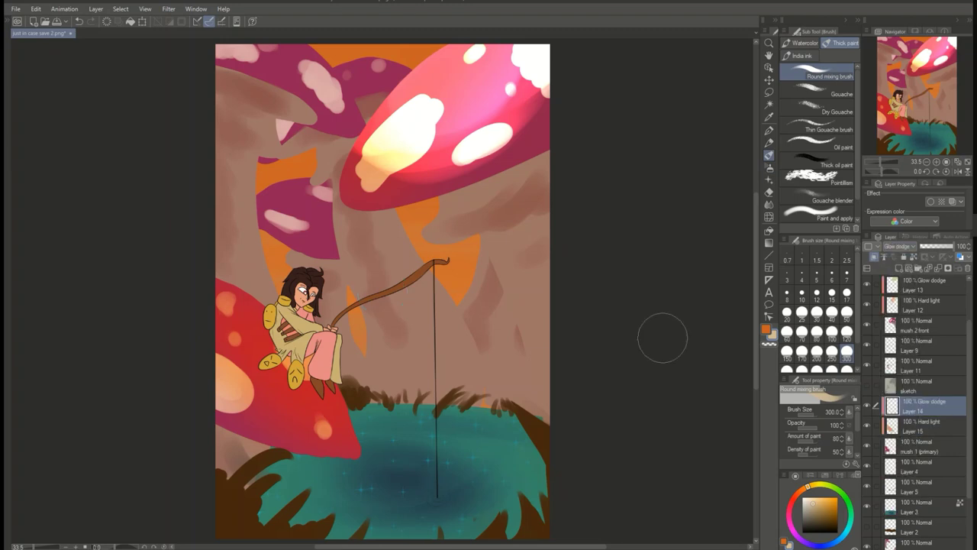
mouse_move(233, 302)
mouse_down()
mouse_move(248, 368)
mouse_move(233, 343)
mouse_move(302, 397)
mouse_up()
click(768, 166)
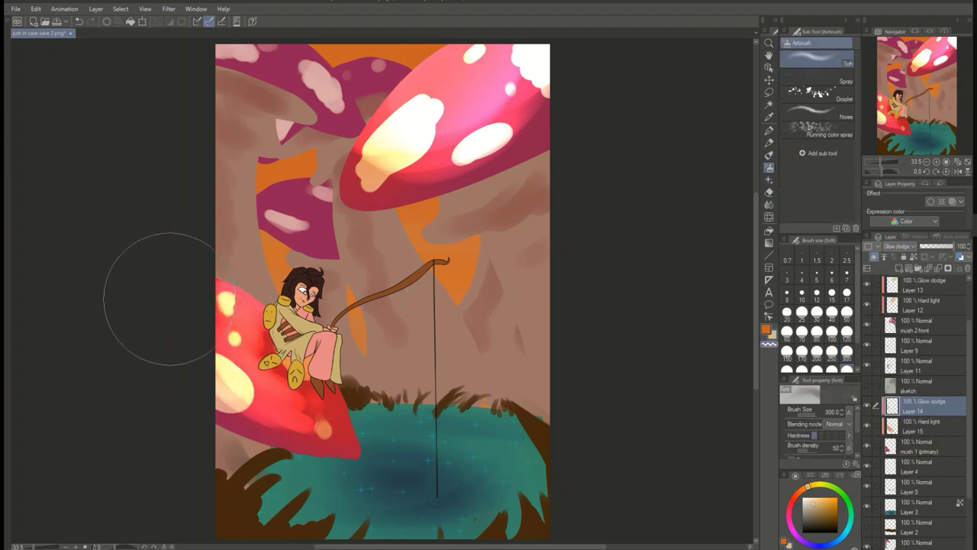
Step: Soften the front mushroom's Glow dodge highlights and airbrush orange light onto its stem on the Hard light layer
click(916, 285)
key(ctrl+z)
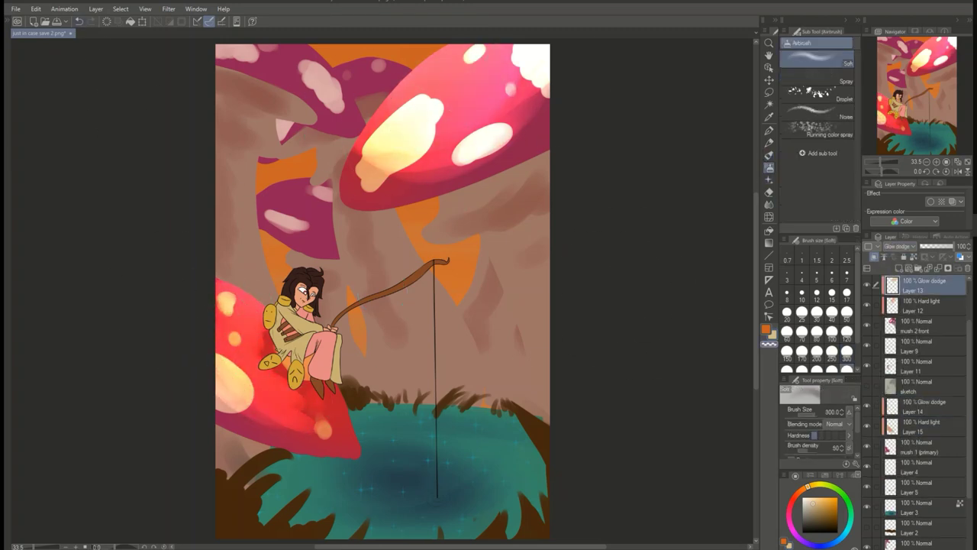
click(916, 305)
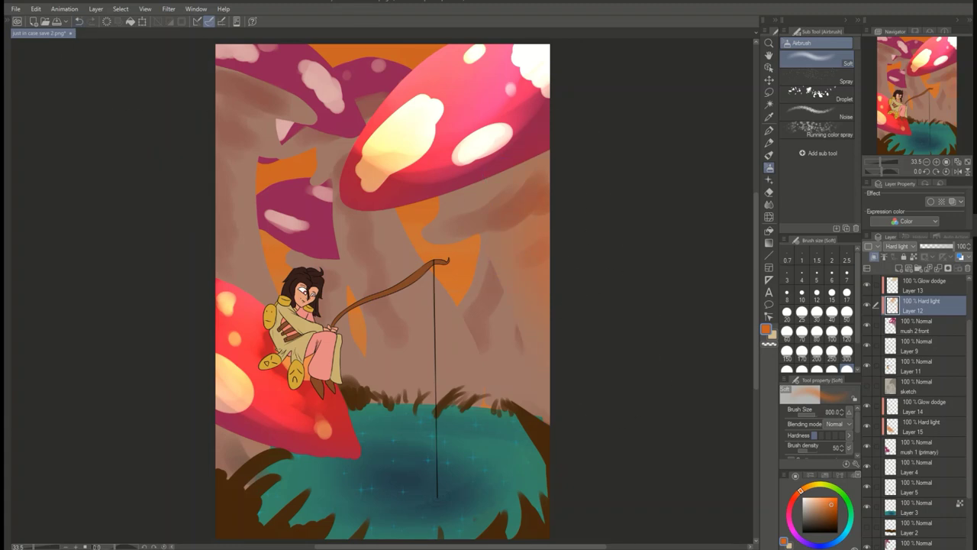
Step: Show the brown bushes behind the pond and paint orange strokes over them on a new layer with the size 120 round mixing brush
scroll(916, 412, down, 1)
click(916, 489)
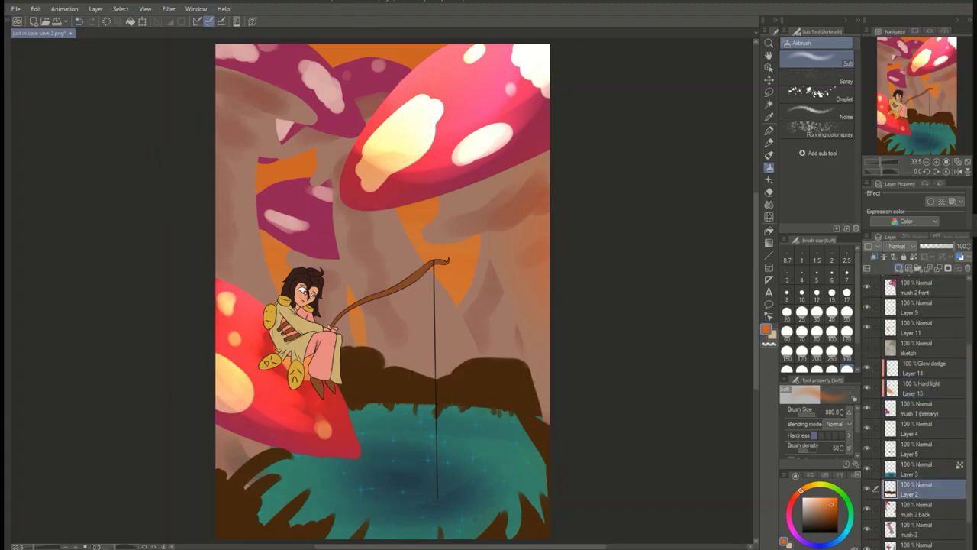
key(ctrl+shift+n)
click(846, 332)
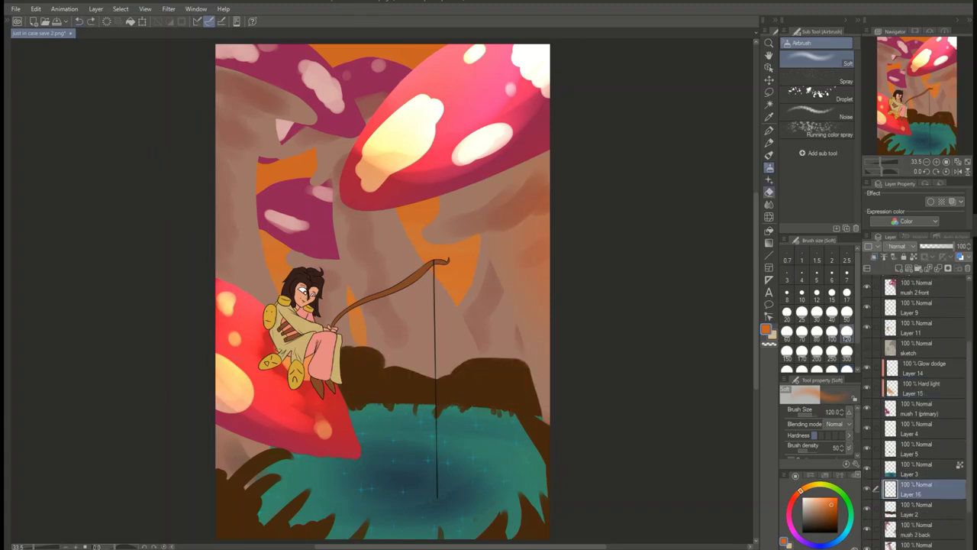
key(b)
drag(345, 391, 366, 370)
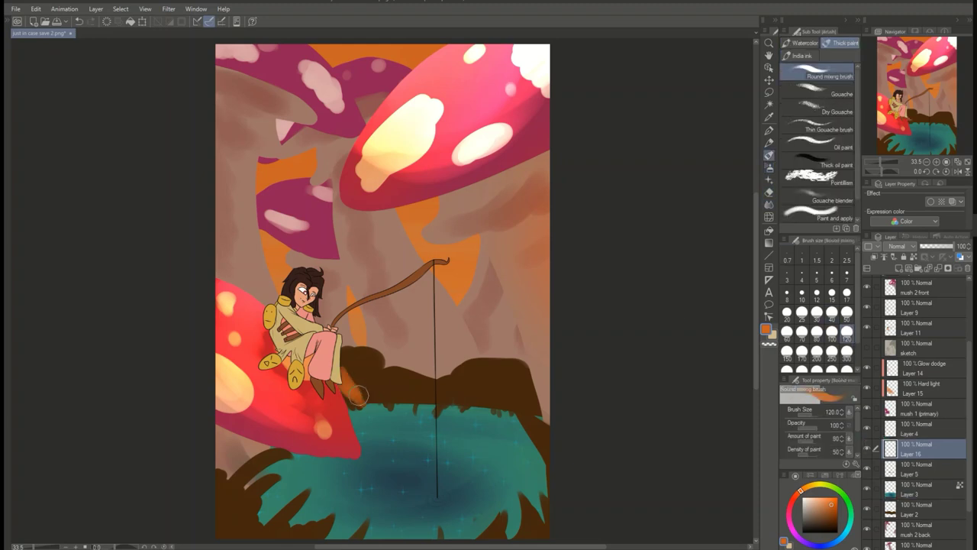
drag(465, 385, 527, 370)
key(b)
key(ctrl+z)
key(ctrl+z)
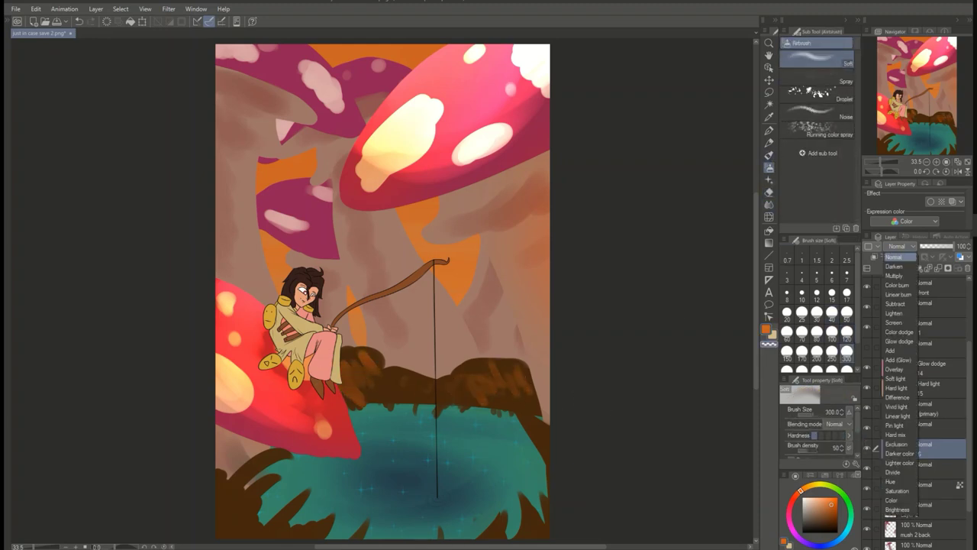
Step: Set the blending mode of the bushes' orange light layer to Screen
click(897, 246)
click(895, 322)
click(897, 246)
Step: Paint shading strokes across the bushes on a new Multiply layer with the round mixing brush, undoing and redoing the latest strokes
key(ctrl+shift+n)
drag(366, 385, 541, 399)
key(b)
mouse_move(458, 385)
mouse_down()
mouse_move(489, 389)
mouse_move(379, 369)
mouse_up()
key(ctrl+z)
key(ctrl+z)
key(ctrl+z)
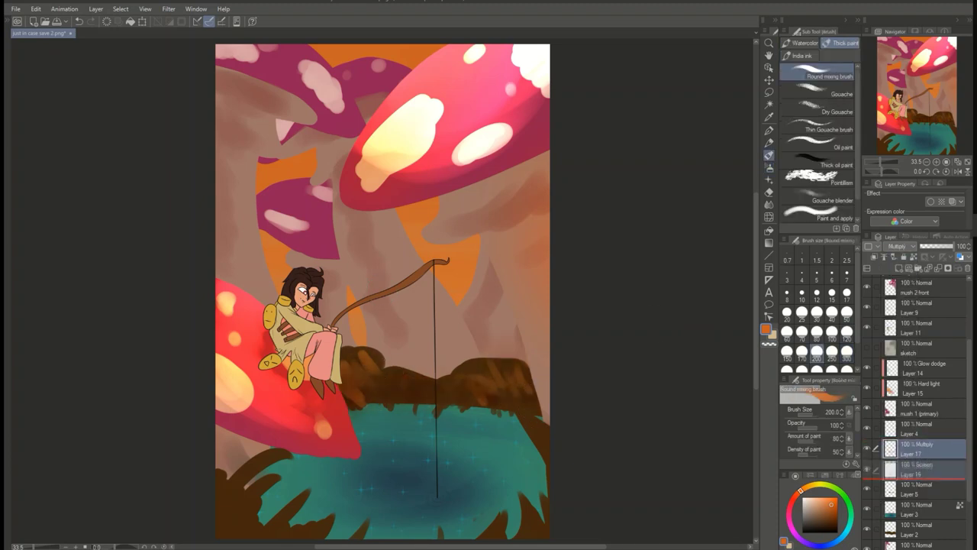
key(ctrl+y)
key(ctrl+y)
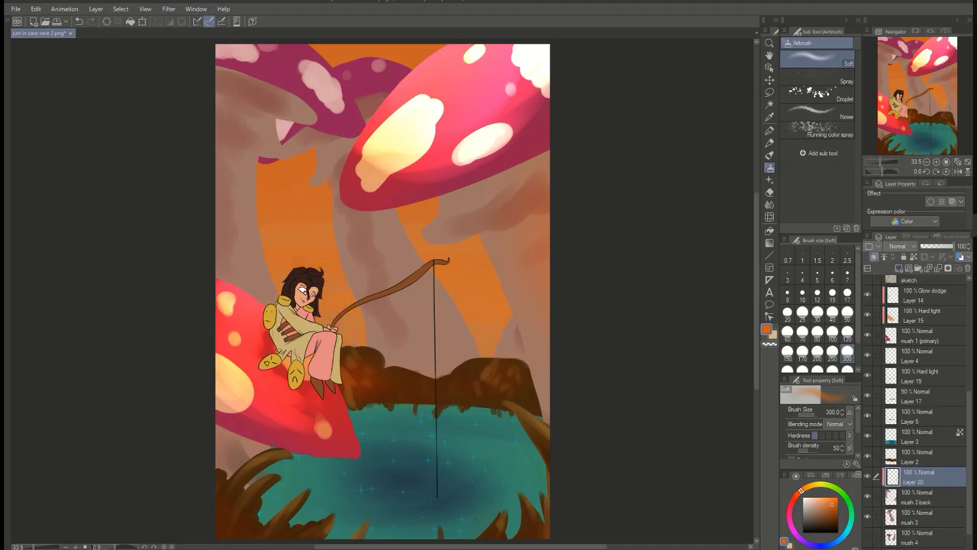
Step: Airbrush orange light over the mush 2 back mushroom on a clipped layer and set it to Hard light
drag(366, 290, 381, 84)
drag(343, 54, 306, 107)
drag(359, 69, 228, 61)
click(898, 245)
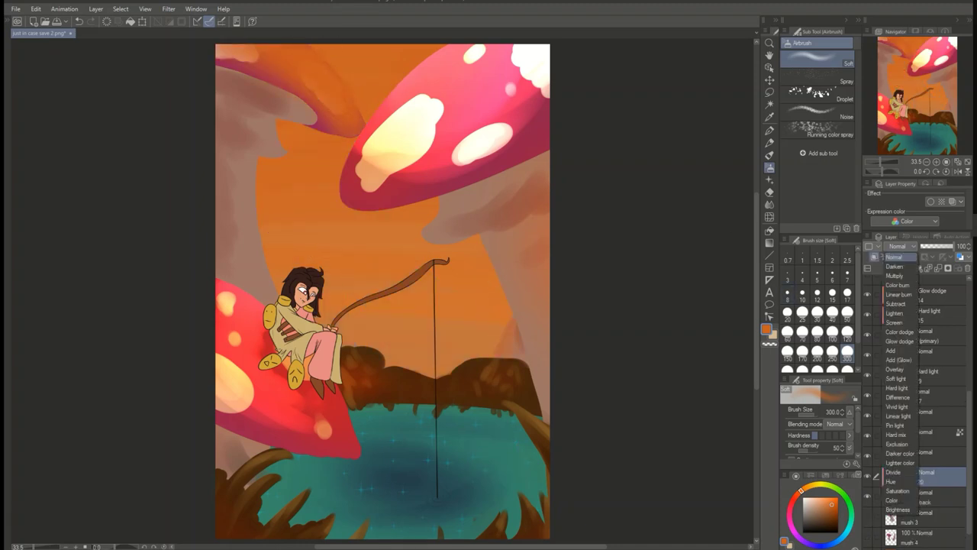
click(894, 369)
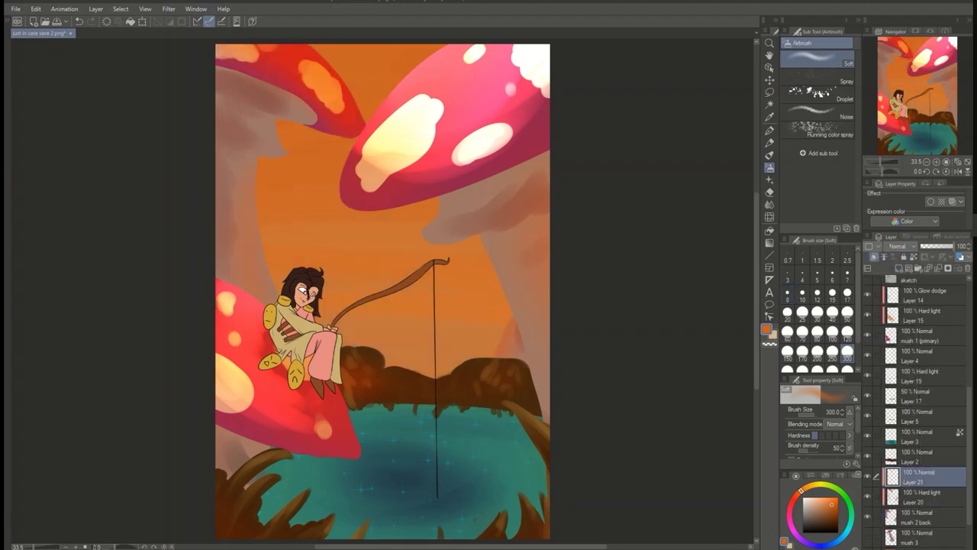
Step: Mirror the canvas view and paint cream highlights on the mush 2 back cap on a clipped layer set to Glow dodge
key(b)
key(h)
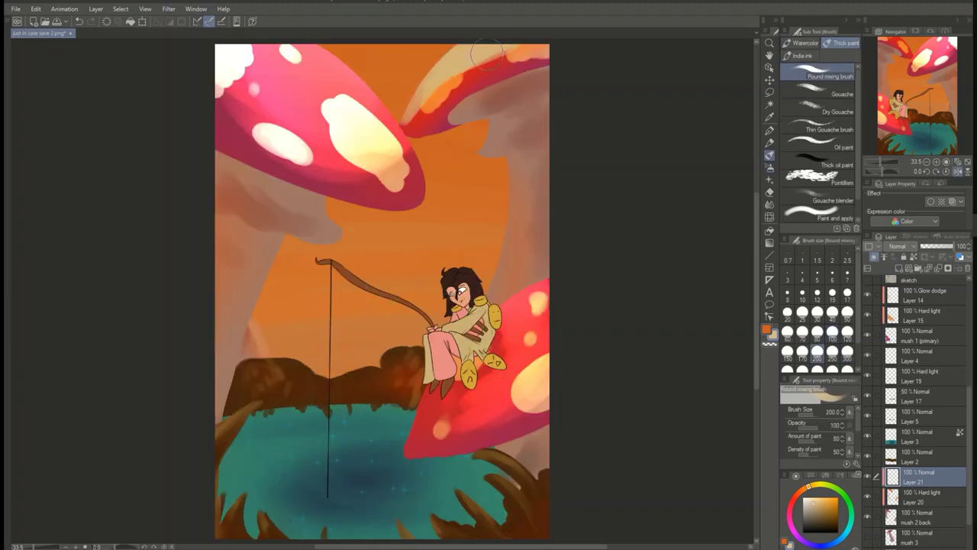
click(898, 246)
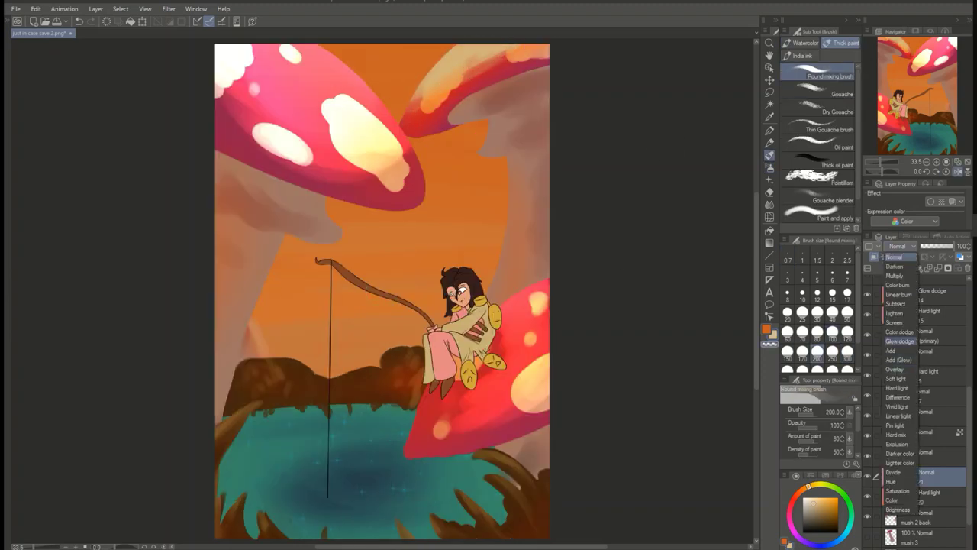
click(899, 341)
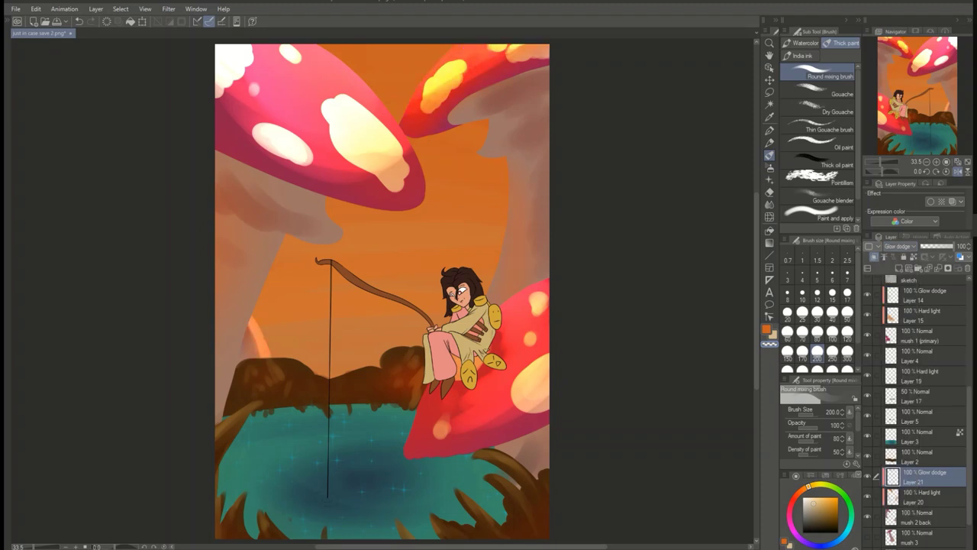
Step: Restore the unmirrored view and airbrush orange light over the mush 3 mushroom on a new layer set to Hard light
key(ctrl+shift+n)
drag(393, 61, 381, 344)
key(h)
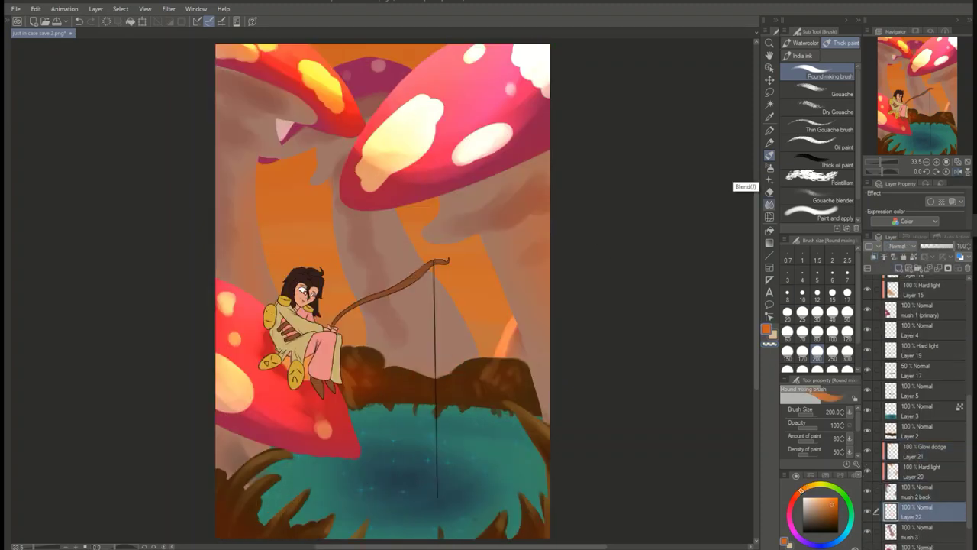
click(769, 166)
click(898, 246)
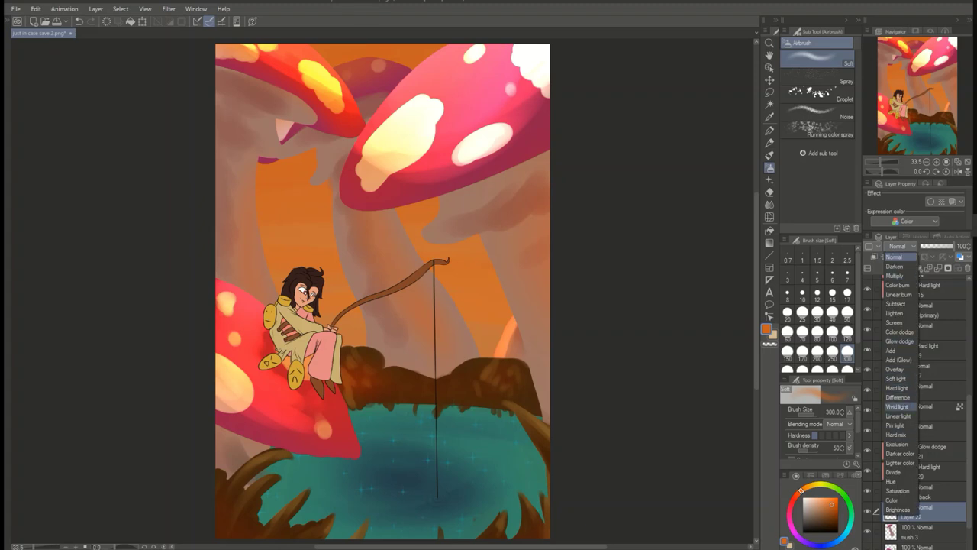
key(Escape)
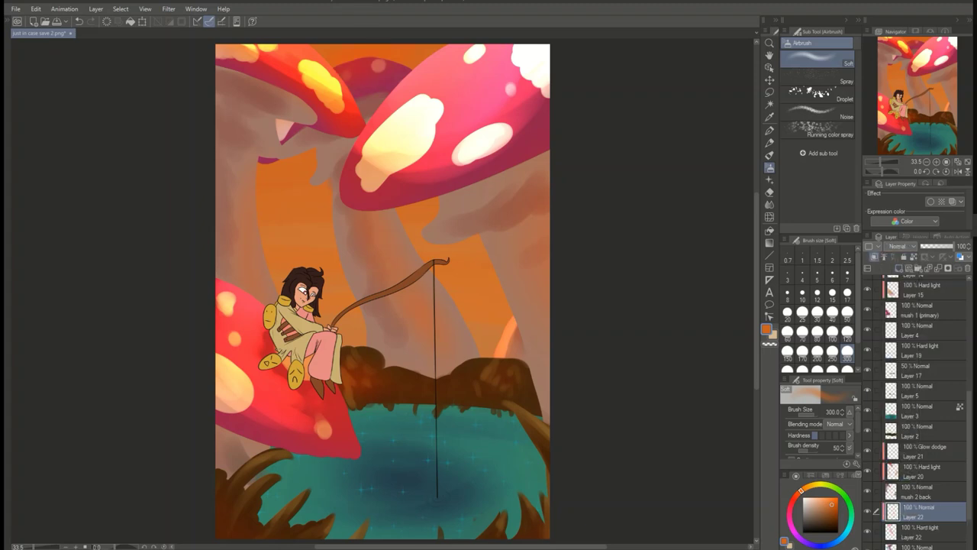
Step: Paint highlights on the mush 3 cap on a clipped Glow dodge layer and reduce the mush 2 back Hard light layer to 65% opacity
key(b)
key(ctrl+shift+n)
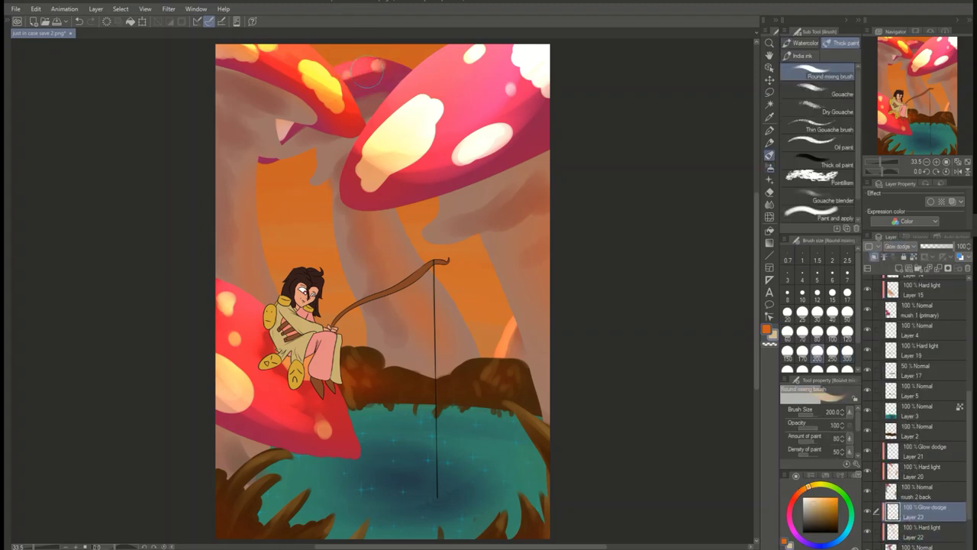
drag(366, 70, 392, 104)
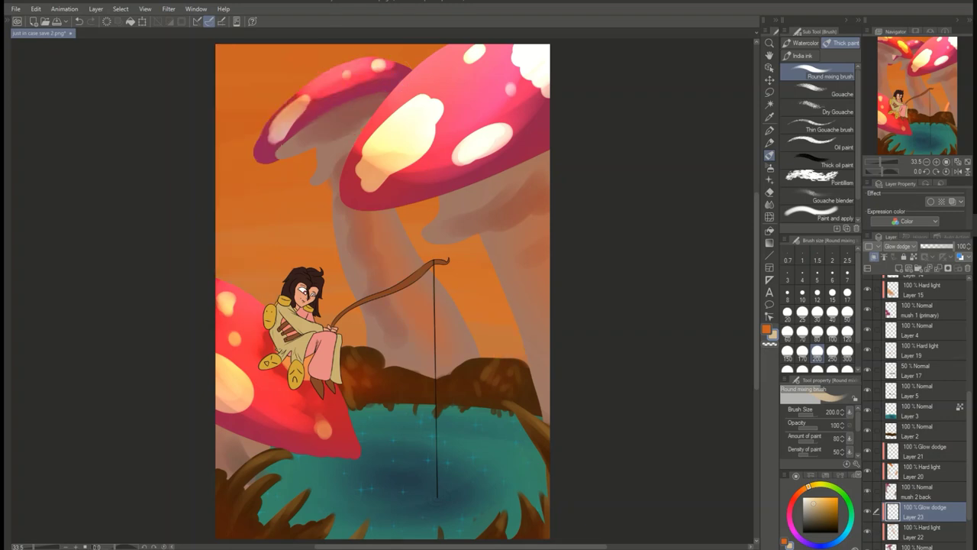
click(923, 451)
click(923, 471)
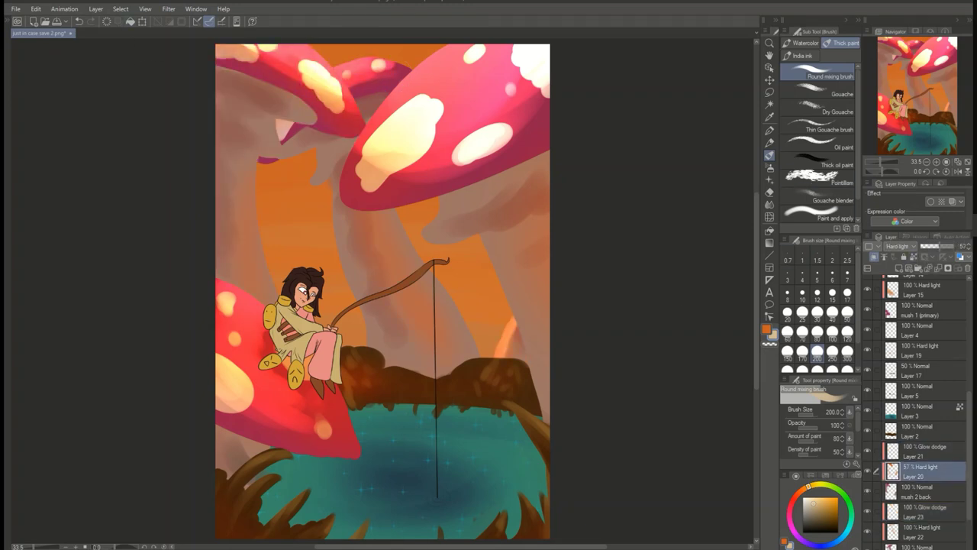
Step: Light the mush 4 mushrooms with orange on a clipped Hard light layer and highlights on a Glow dodge layer, ending on the mush 4 layer
scroll(916, 412, down, 2)
click(924, 506)
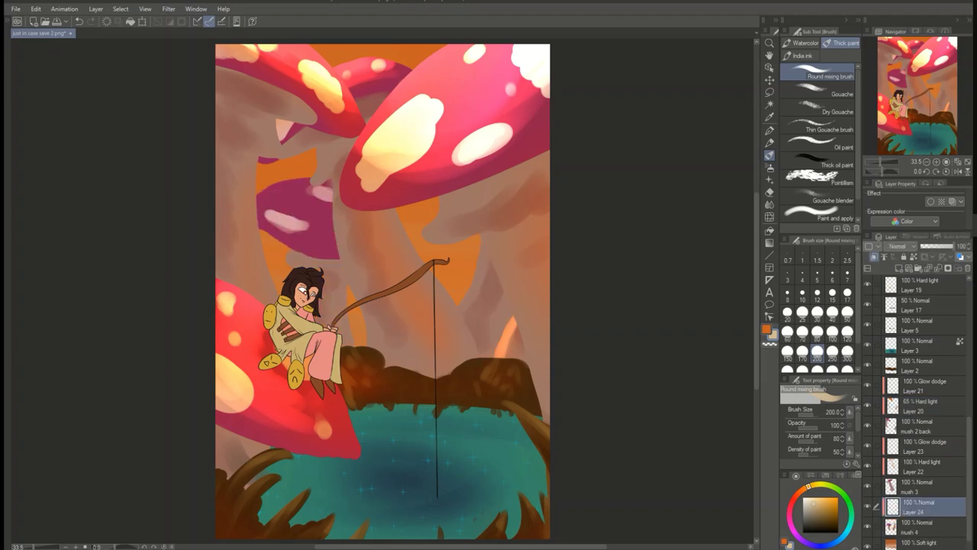
key(ctrl+shift+n)
key(b)
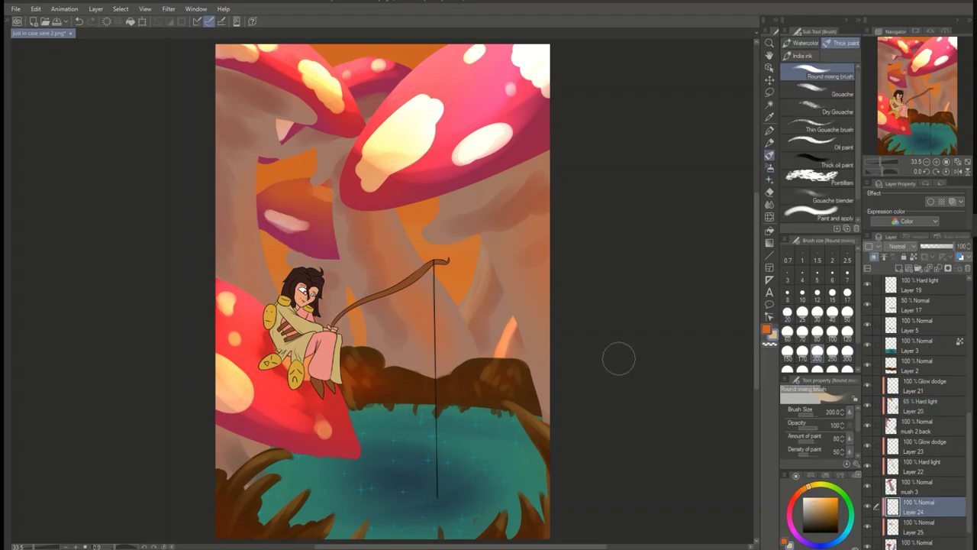
mouse_move(305, 194)
mouse_down()
mouse_move(284, 200)
mouse_move(313, 217)
mouse_up()
click(924, 526)
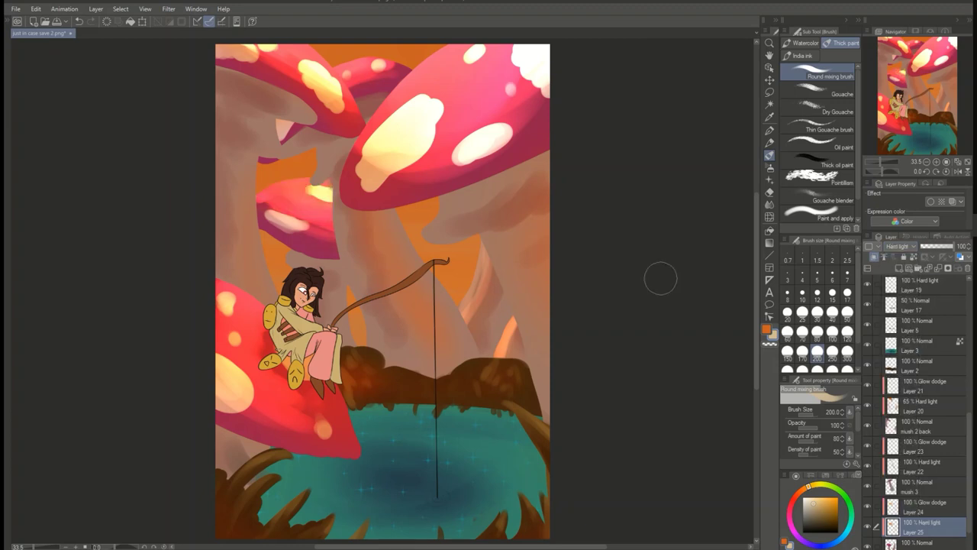
scroll(916, 458, down, 1)
click(916, 506)
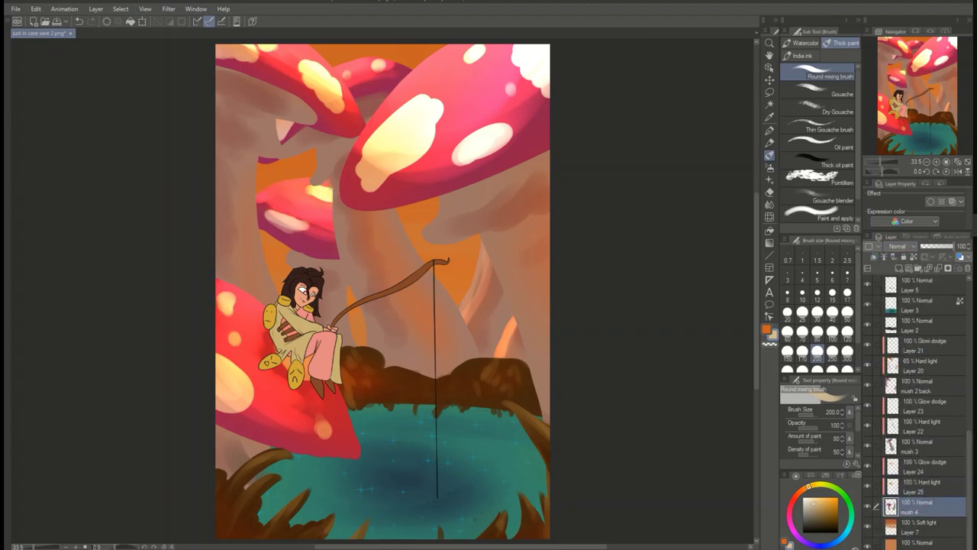
Step: Add two clipped layers above the character's Layer 11 and paint a highlight along the fishing rod with the Round mixing brush
key(ctrl+shift+n)
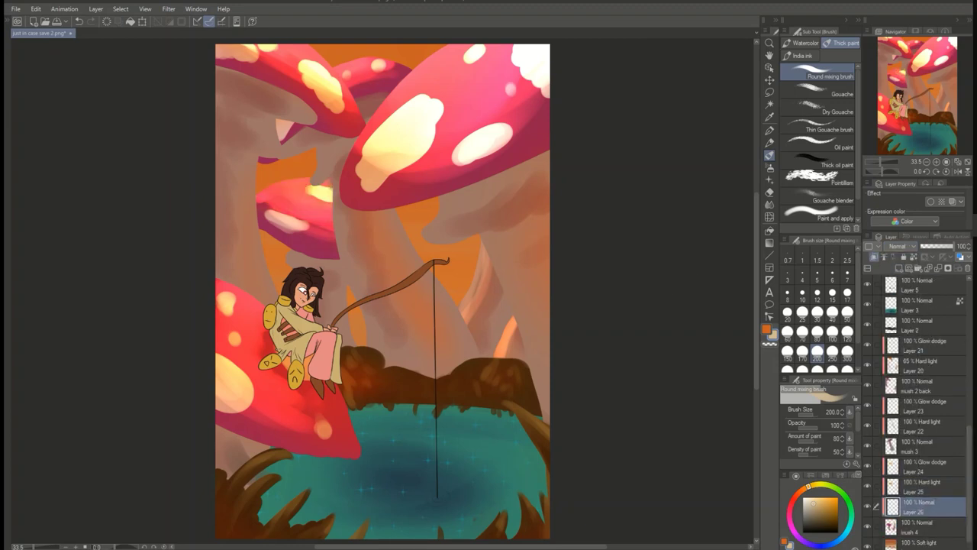
scroll(916, 458, up, 10)
click(916, 446)
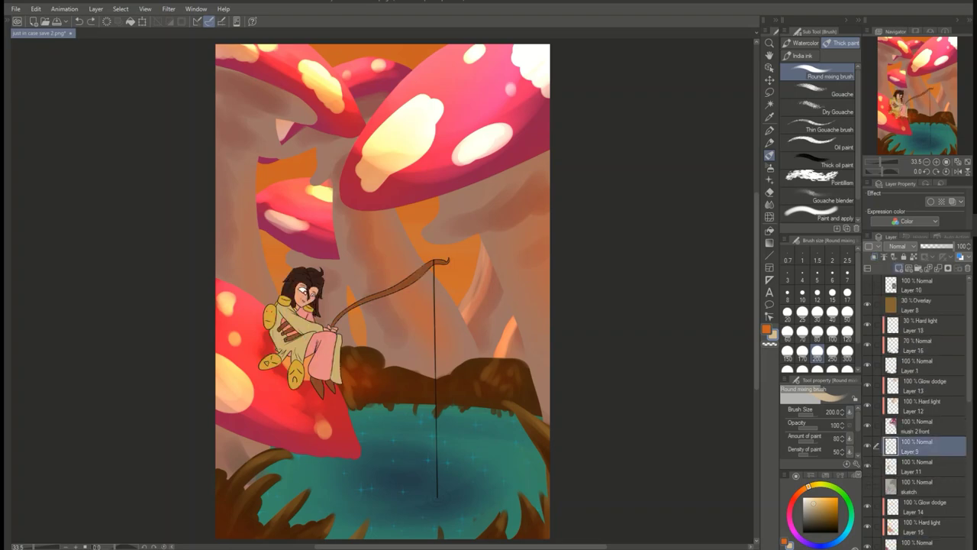
key(ctrl+shift+n)
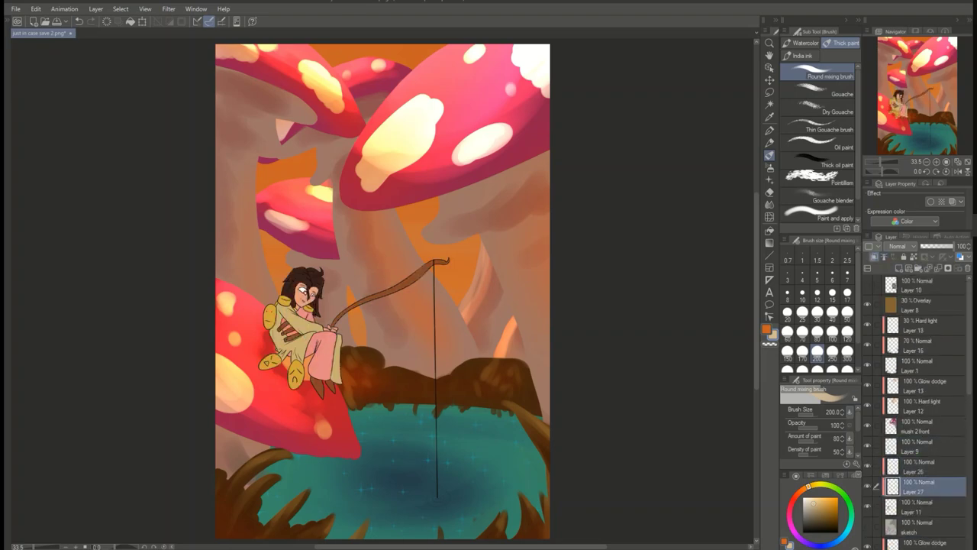
key(ctrl+plus)
key(ctrl+plus)
drag(413, 315, 632, 194)
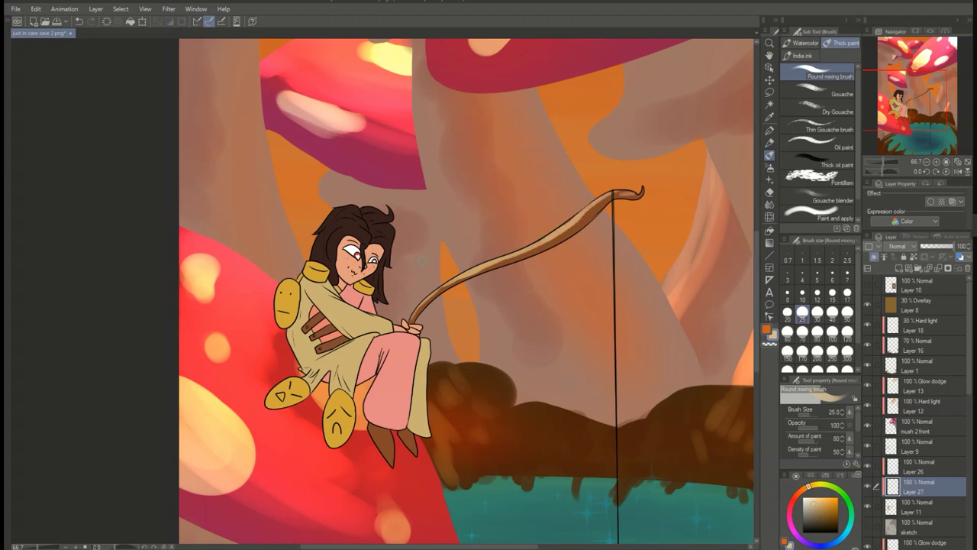
Step: Move Layer 27 above Layer 26, set it to Glow dodge, and paint highlights on the character's clothes, hair and gold masks
drag(916, 486, 916, 460)
click(897, 247)
click(901, 351)
click(832, 331)
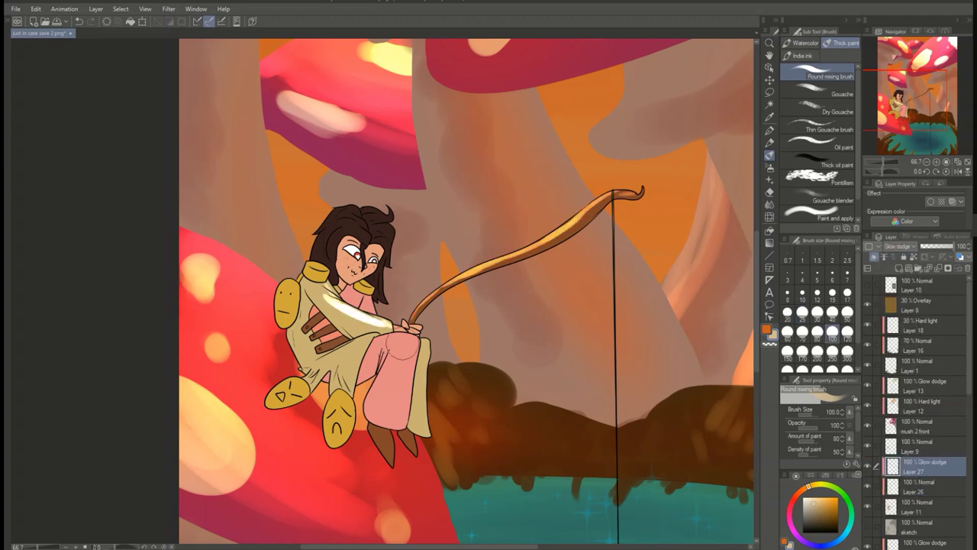
drag(416, 336, 399, 406)
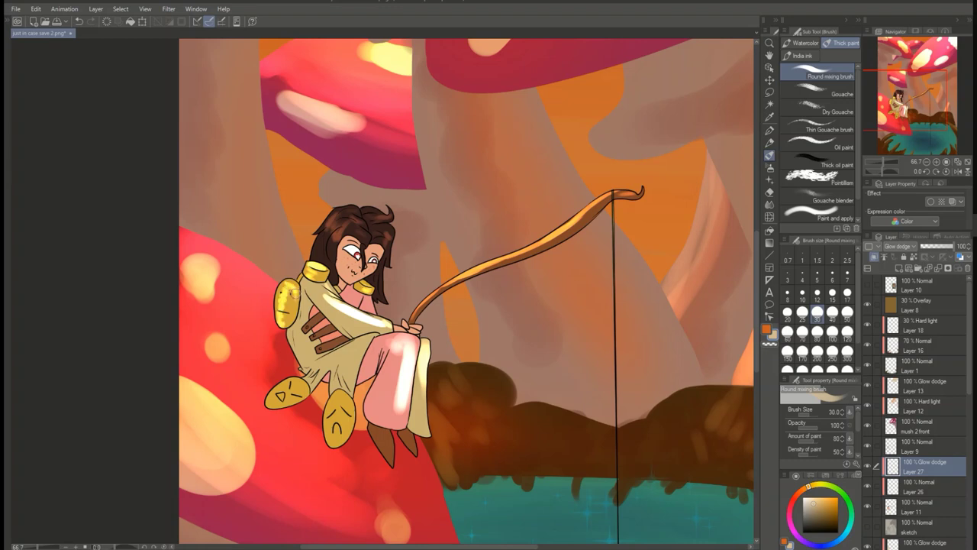
drag(276, 398, 302, 389)
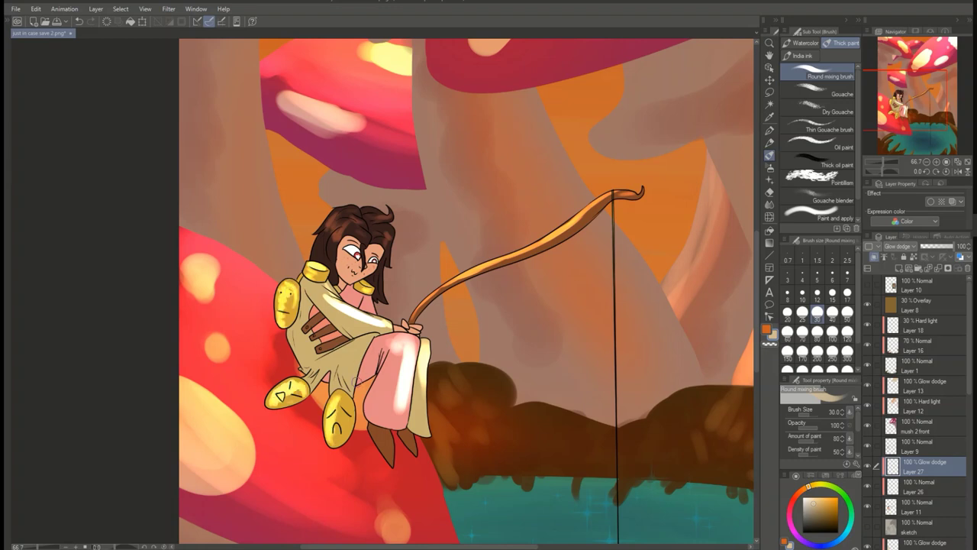
Step: Airbrush orange light over the character and rod on Layer 26, set to Hard light at 60% opacity
key(b)
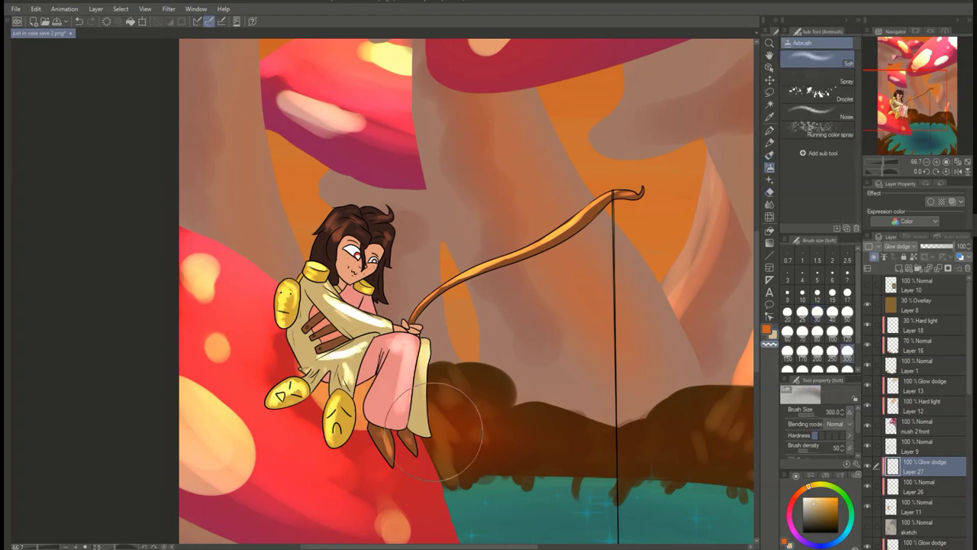
click(920, 487)
key(ctrl+z)
key(ctrl+z)
key(ctrl+z)
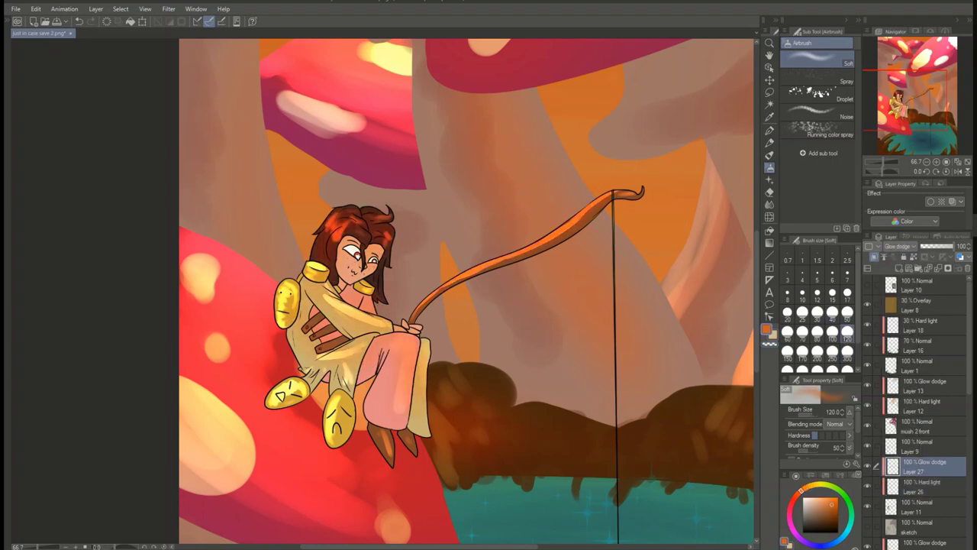
key(ctrl+y)
Step: Add a clipped layer above mush 1 (primary) and choose dark red and dark blue as the drawing colors
click(920, 426)
scroll(916, 404, down, 2)
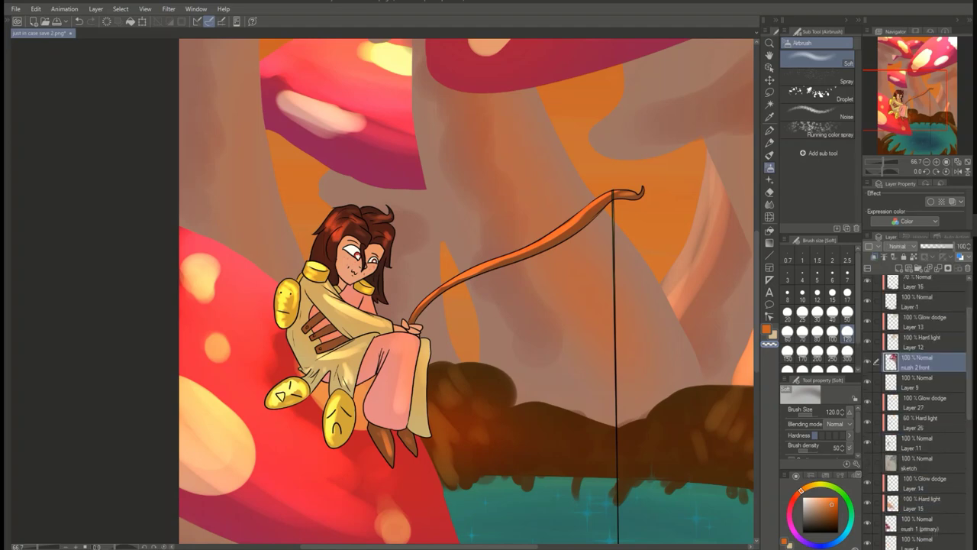
key(ctrl+shift+n)
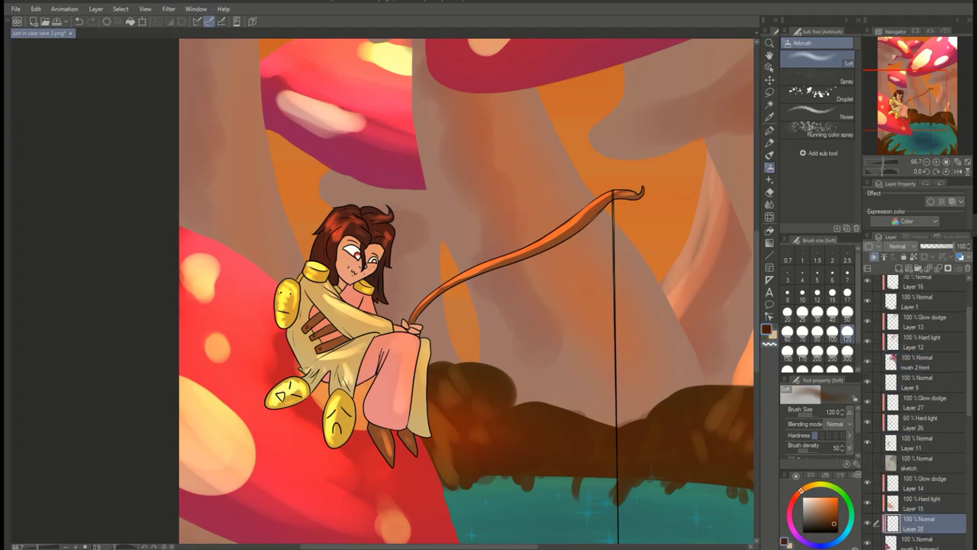
click(819, 543)
click(833, 523)
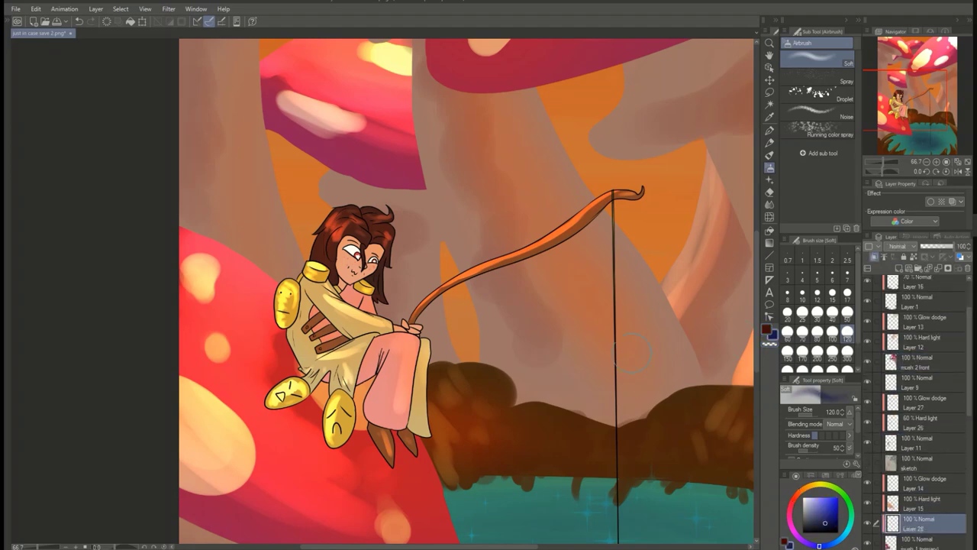
Step: Mirror the view and paint the character's dark shadow on the mushroom cap, with the new layer set to Multiply at 50% opacity
key(b)
key(h)
mouse_move(457, 359)
mouse_down()
mouse_move(413, 443)
mouse_move(488, 320)
mouse_up()
click(897, 246)
click(900, 305)
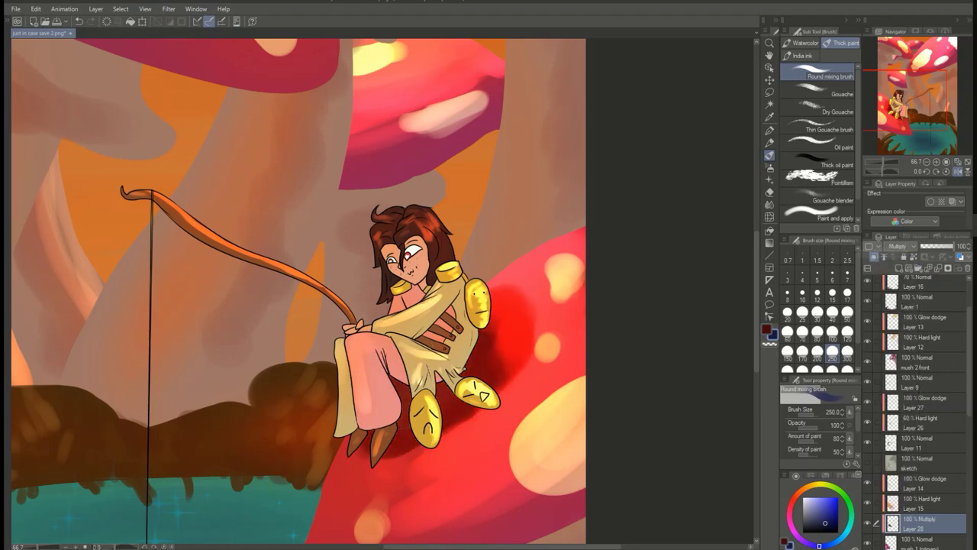
drag(957, 245, 943, 246)
click(924, 402)
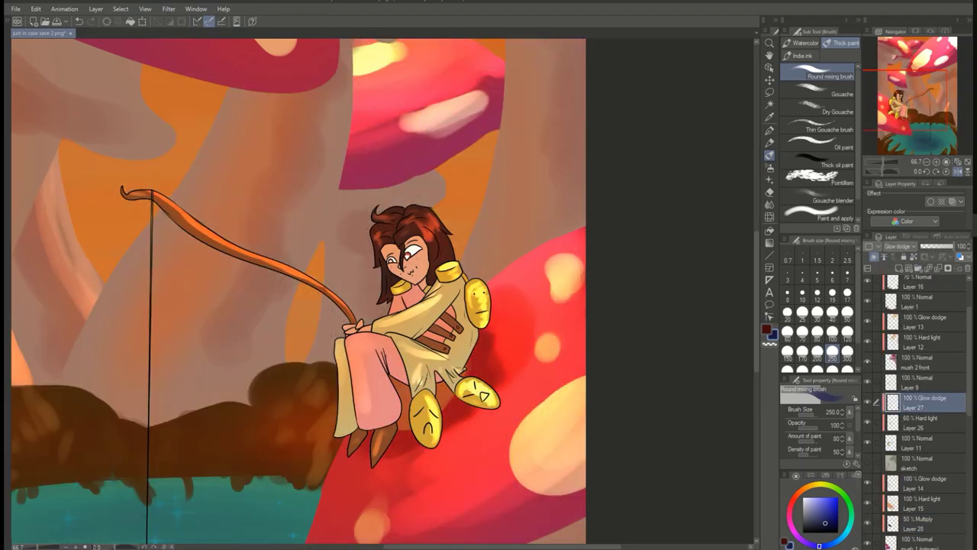
click(924, 522)
Step: Restore the unmirrored full view and paint dark blue shadows over mush 2 front on a clipped Multiply layer at 50% opacity
key(ctrl+0)
key(h)
key(ctrl+shift+n)
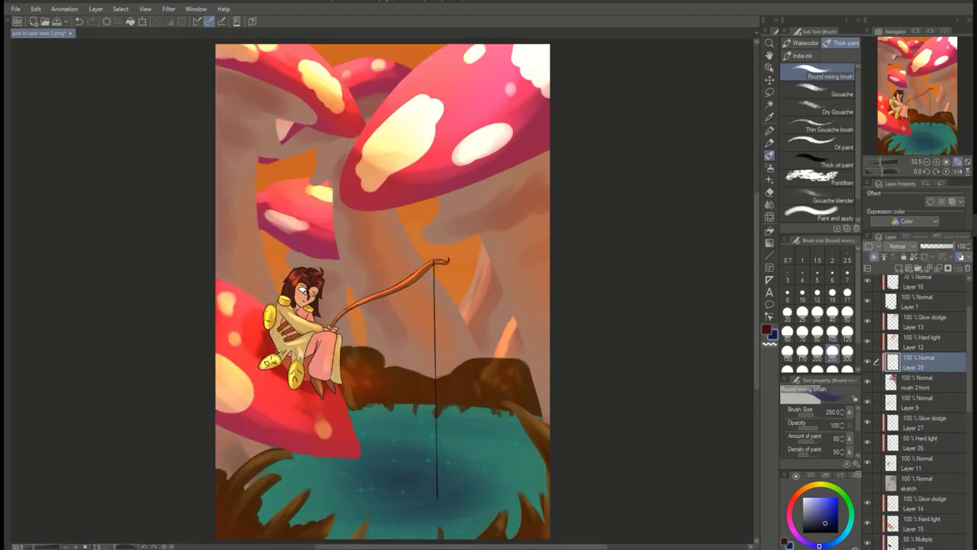
mouse_move(435, 214)
mouse_down()
mouse_move(458, 186)
mouse_move(534, 153)
mouse_move(516, 259)
mouse_move(515, 166)
mouse_move(549, 399)
mouse_move(465, 174)
mouse_move(366, 191)
mouse_up()
click(897, 245)
click(894, 275)
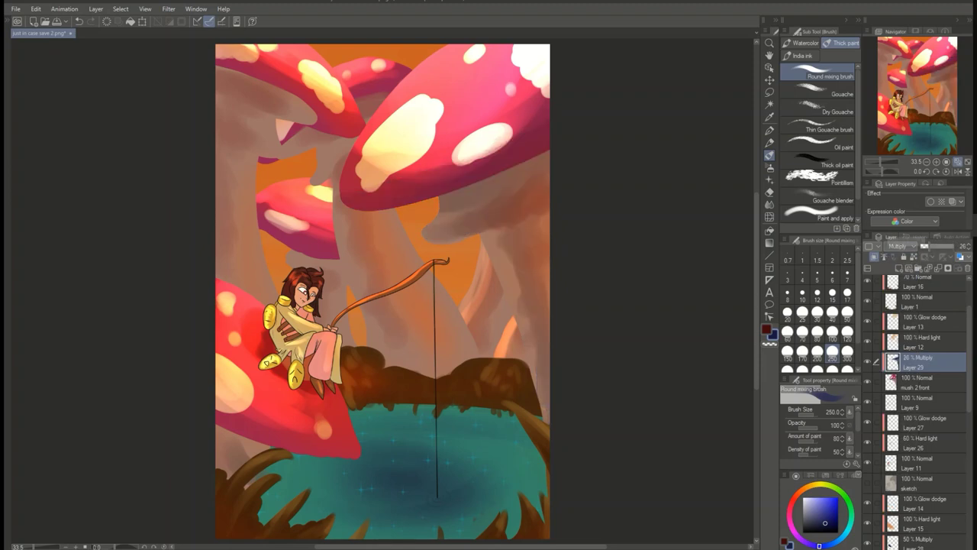
click(937, 246)
key(b)
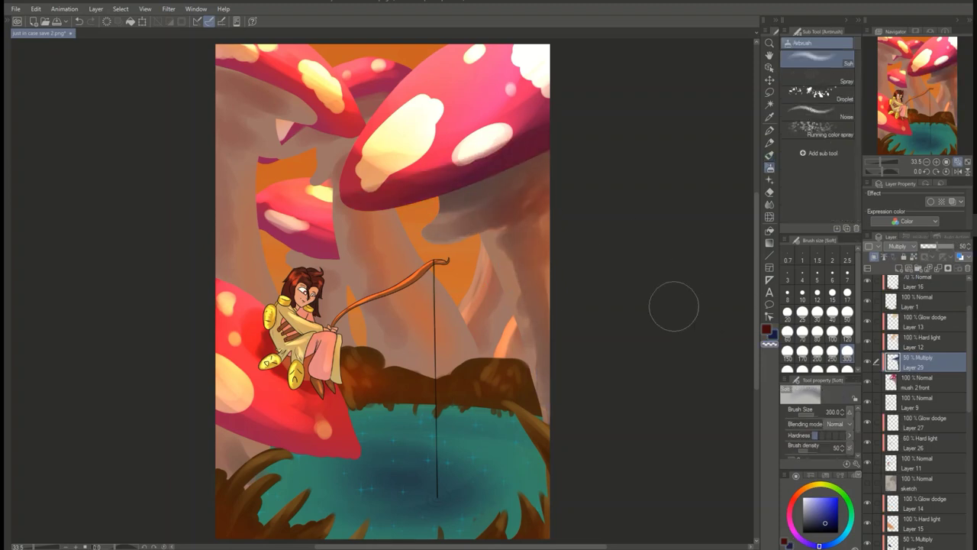
Step: Mirror the view and paint dark blue shadows over mush 2 back on a clipped Multiply layer at 50% opacity
key(ctrl+shift+n)
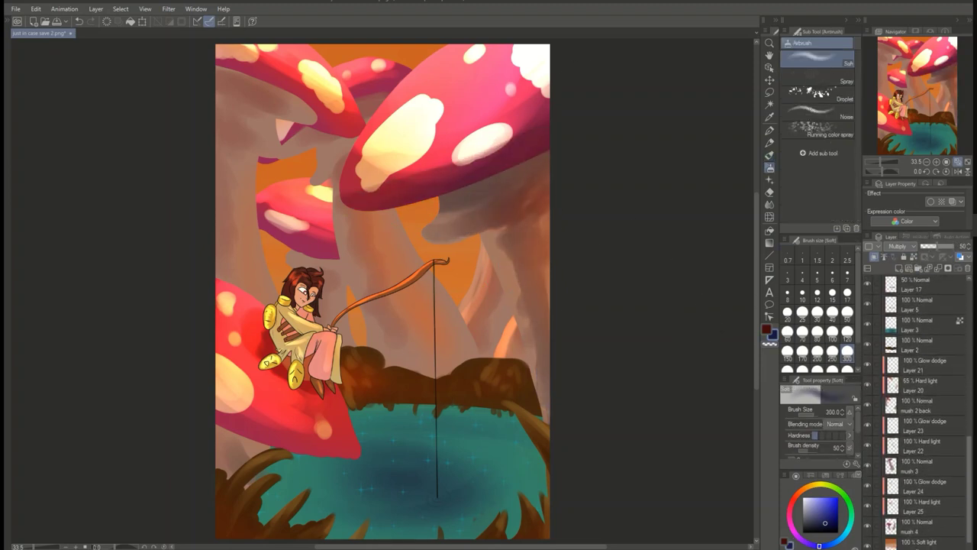
key(b)
key(h)
mouse_move(484, 115)
mouse_down()
mouse_move(557, 91)
mouse_move(531, 115)
mouse_move(541, 131)
mouse_move(446, 107)
mouse_up()
key(b)
click(898, 245)
scroll(898, 246, down, 5)
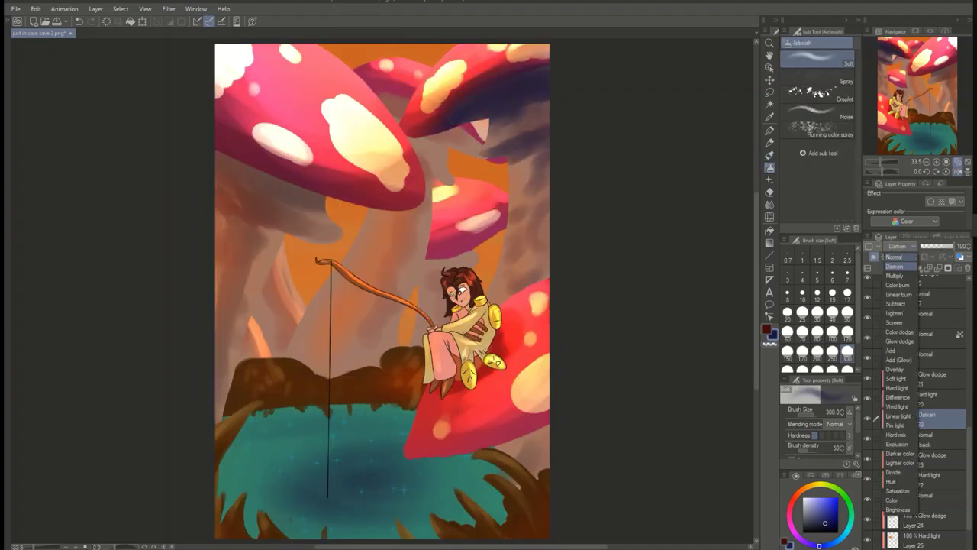
scroll(897, 246, up, 5)
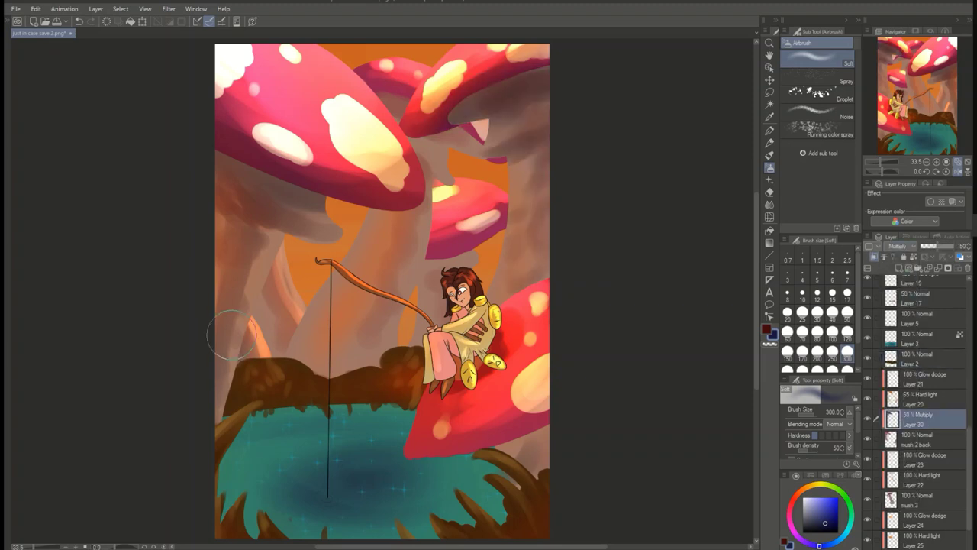
Step: Shade the mush 3 stem and the underside of its cap in dark blue on a clipped Multiply layer at 50% opacity
click(916, 500)
key(ctrl+shift+n)
mouse_move(450, 138)
mouse_down()
mouse_move(375, 282)
mouse_move(351, 378)
mouse_move(412, 245)
mouse_up()
click(898, 246)
click(895, 275)
key(b)
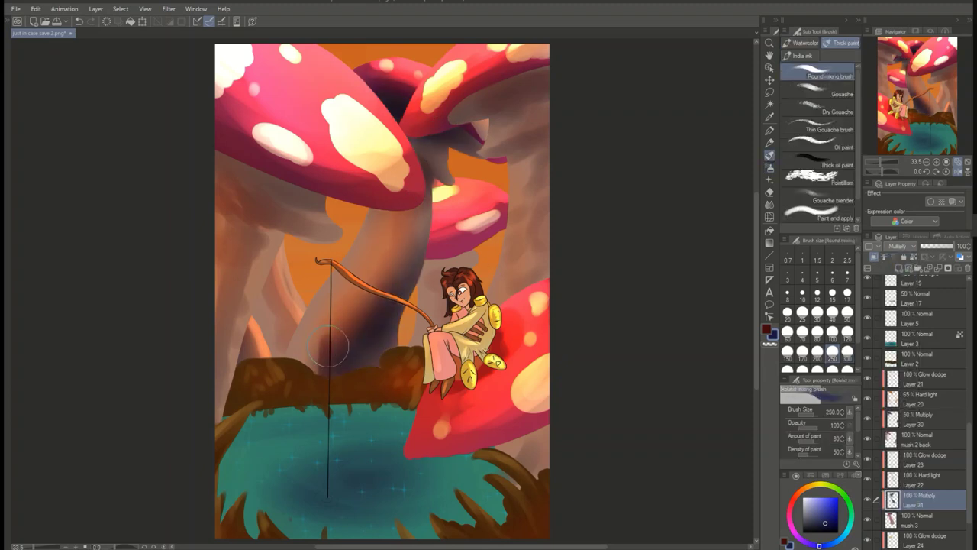
drag(958, 246, 938, 246)
key(b)
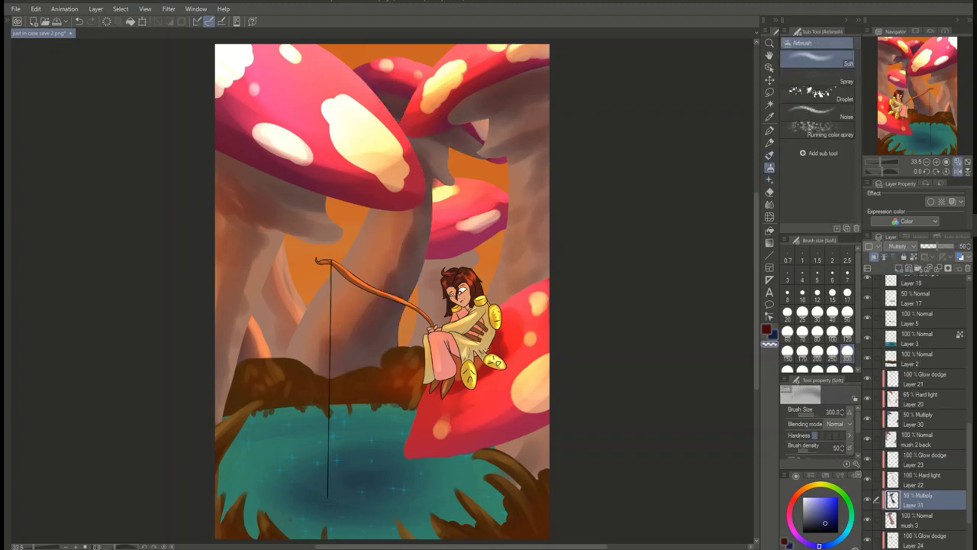
Step: Restore the unmirrored view and shade the mush 4 mushrooms in dark blue on a clipped Multiply layer at 50% opacity
click(958, 171)
click(868, 268)
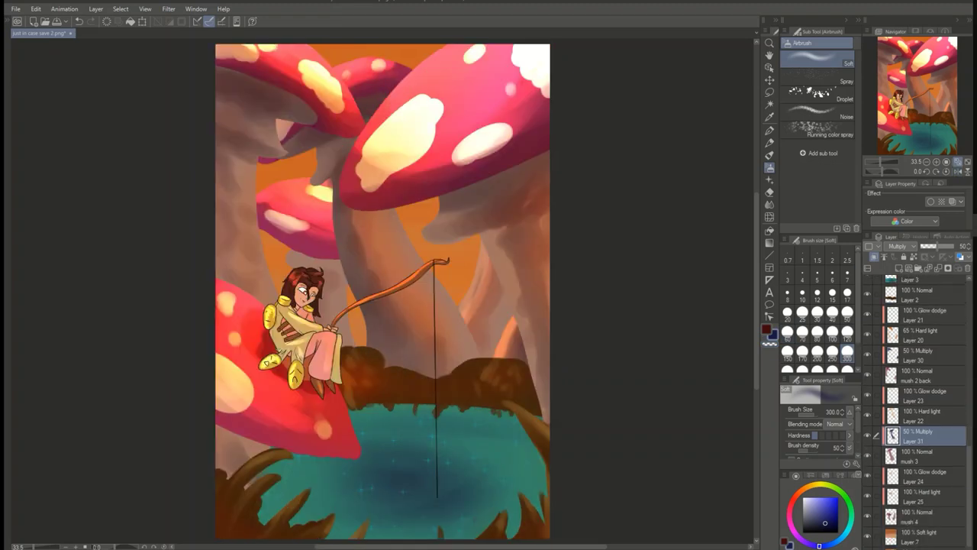
drag(267, 221, 344, 297)
click(898, 246)
click(894, 275)
drag(957, 246, 938, 246)
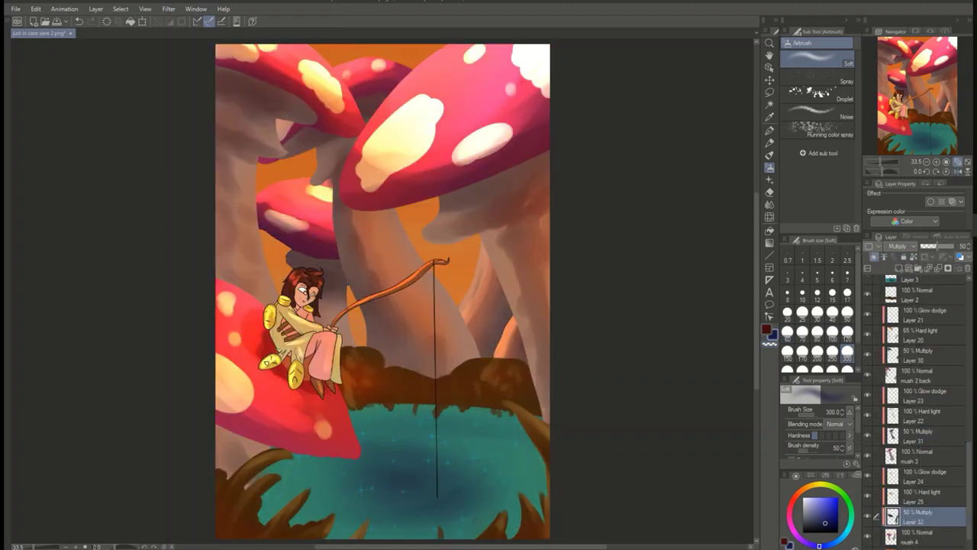
key(b)
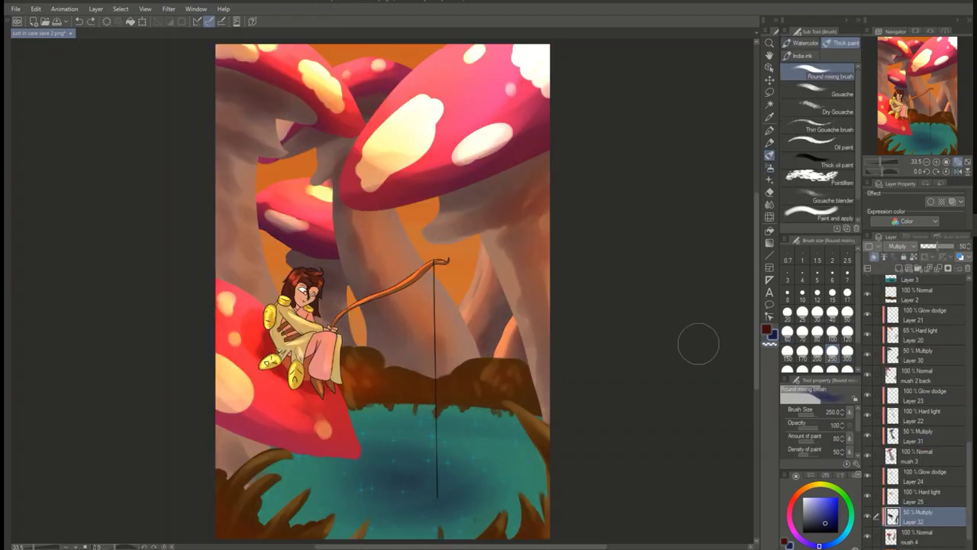
Step: Apply a Gaussian blur of strength 6.00 to the mush 4 layer and lower its opacity to 80%
click(169, 8)
mouse_move(185, 23)
click(262, 41)
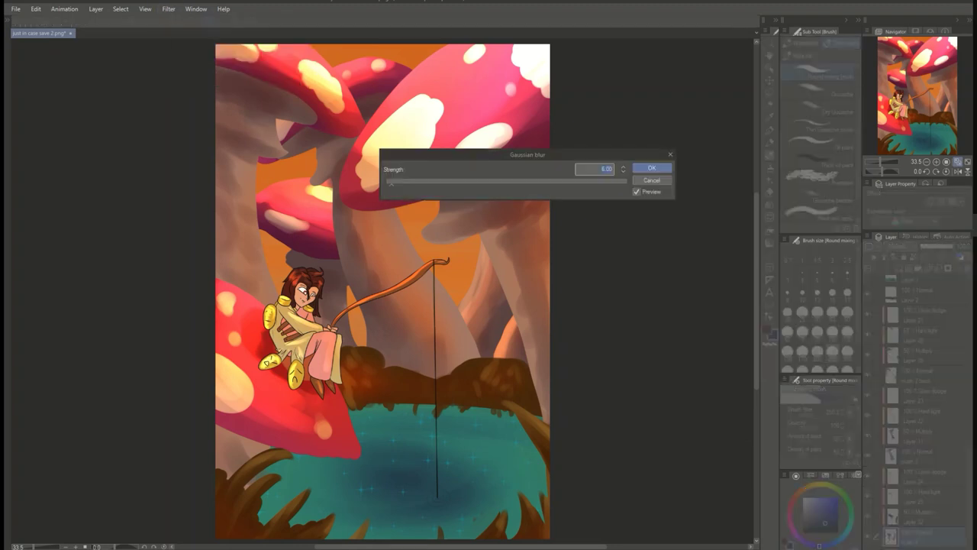
key(Return)
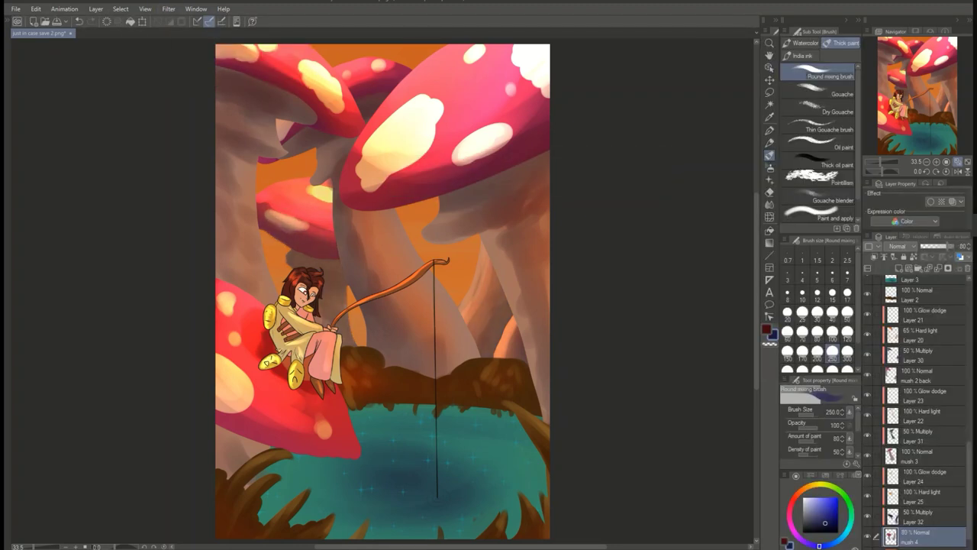
Step: Try 90% opacity and a Gaussian blur on the mush 3 layer, and undo these changes
click(920, 456)
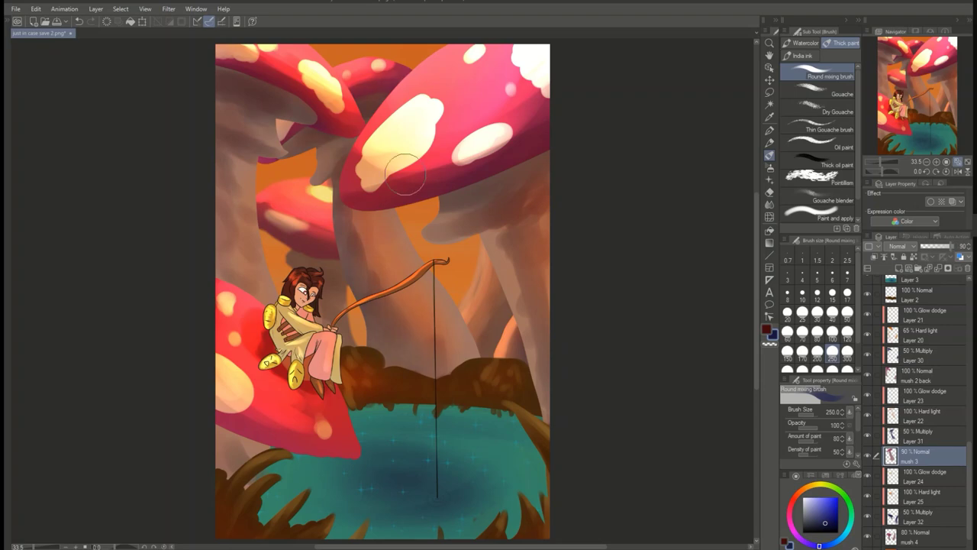
click(169, 9)
mouse_move(186, 24)
click(261, 42)
key(Return)
key(ctrl+z)
key(ctrl+z)
key(ctrl+z)
key(ctrl+z)
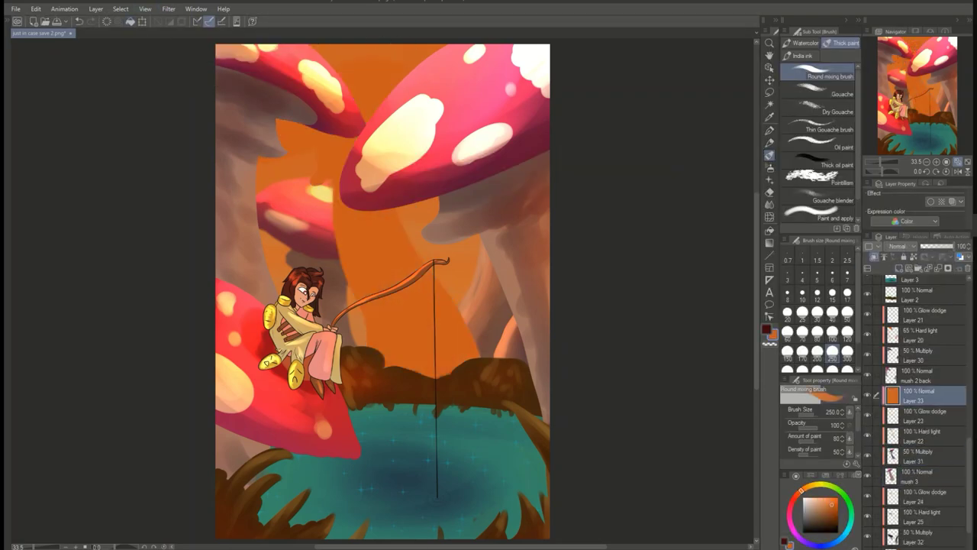
Step: Overlay clipped orange fill layers at 15% opacity on mush 3, 20% on mush 4 and 10% on mush 2 back
drag(950, 246, 922, 247)
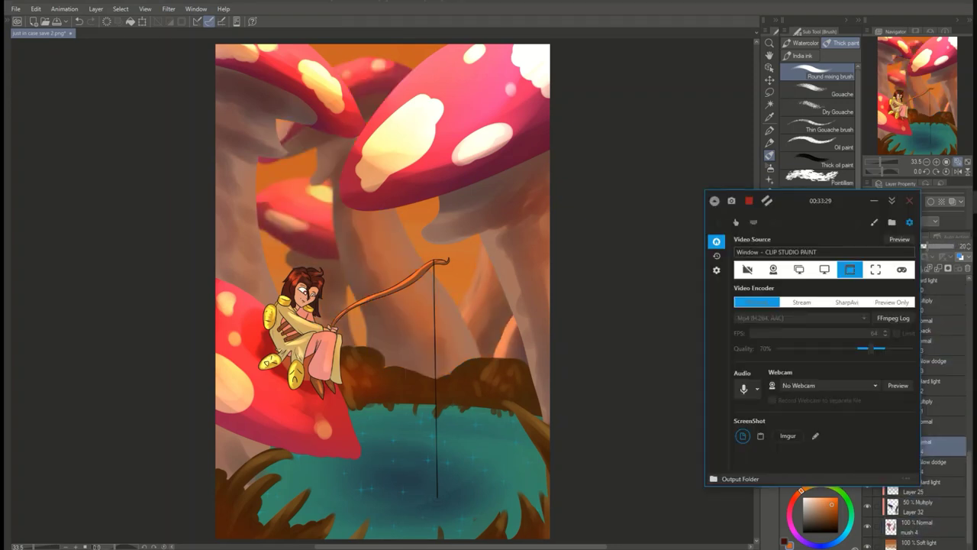
scroll(916, 412, up, 2)
click(924, 341)
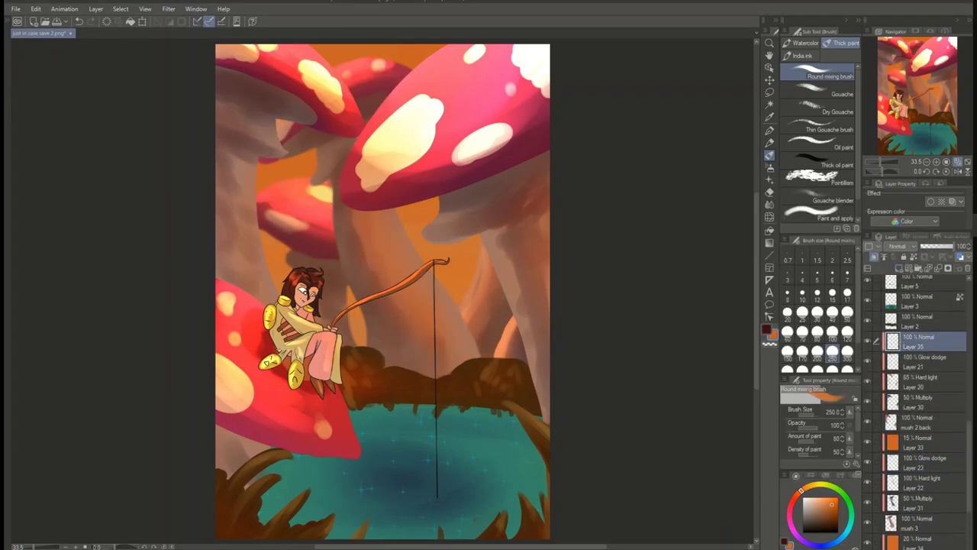
key(alt+BackSpace)
drag(950, 245, 921, 246)
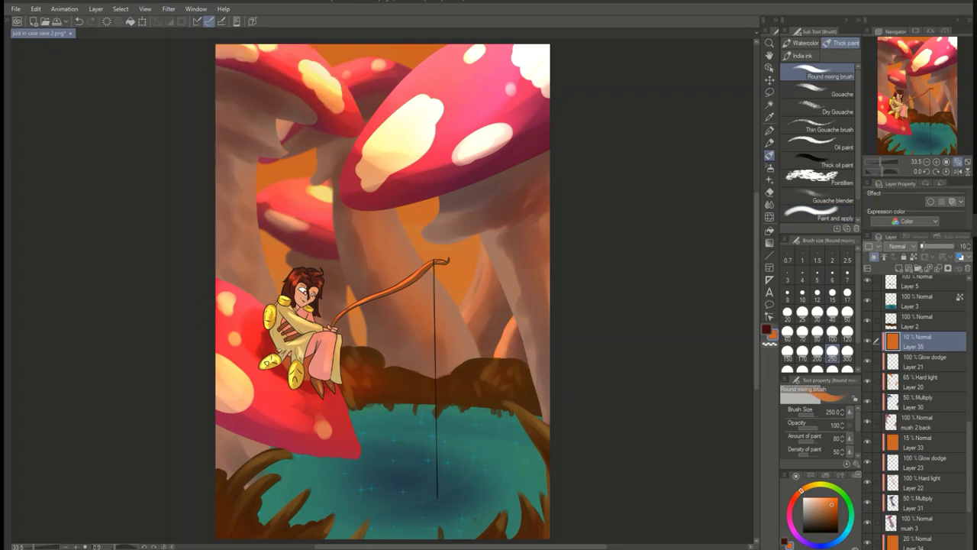
Step: Paint an orange haze over the brown pond bank on a layer clipped to Layer 2 at 5% opacity
key(ctrl+shift+n)
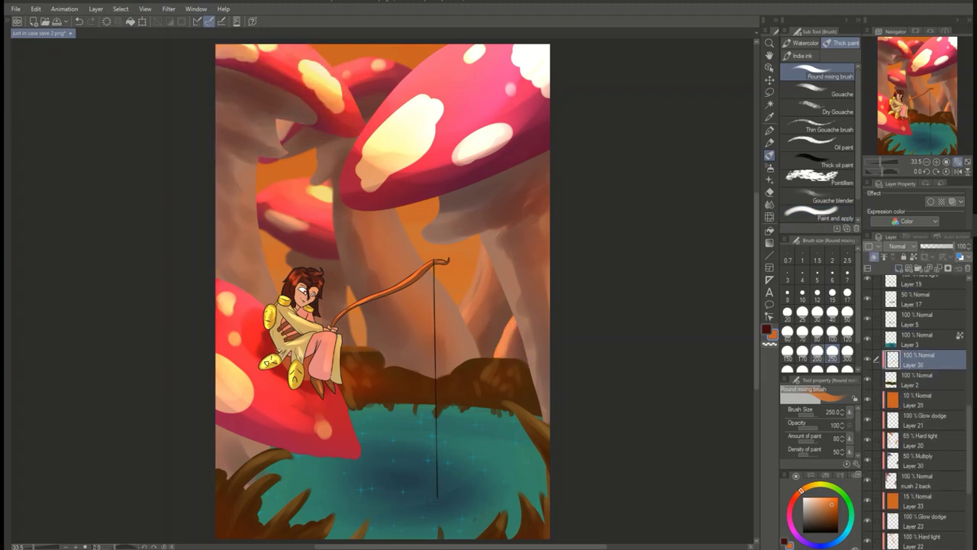
drag(343, 366, 535, 382)
drag(963, 246, 927, 246)
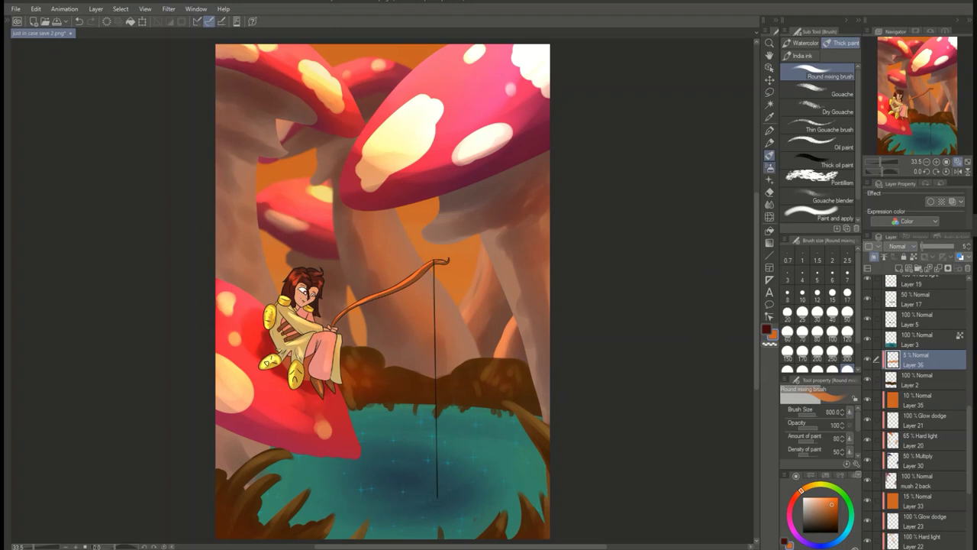
key(b)
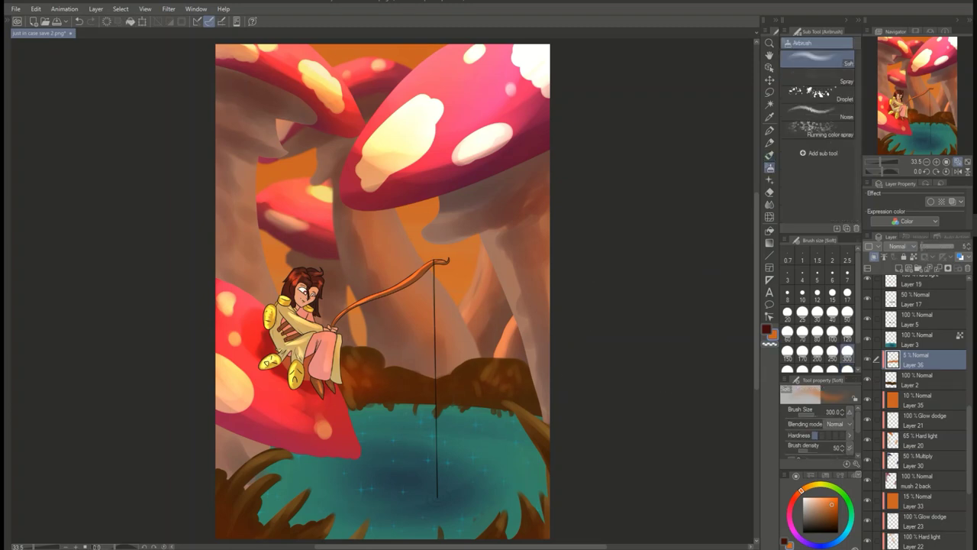
Step: Add dark red fill layers at 10% opacity clipped to the foreground grass on Layer 1 and to mush 2 front
key(ctrl+shift+n)
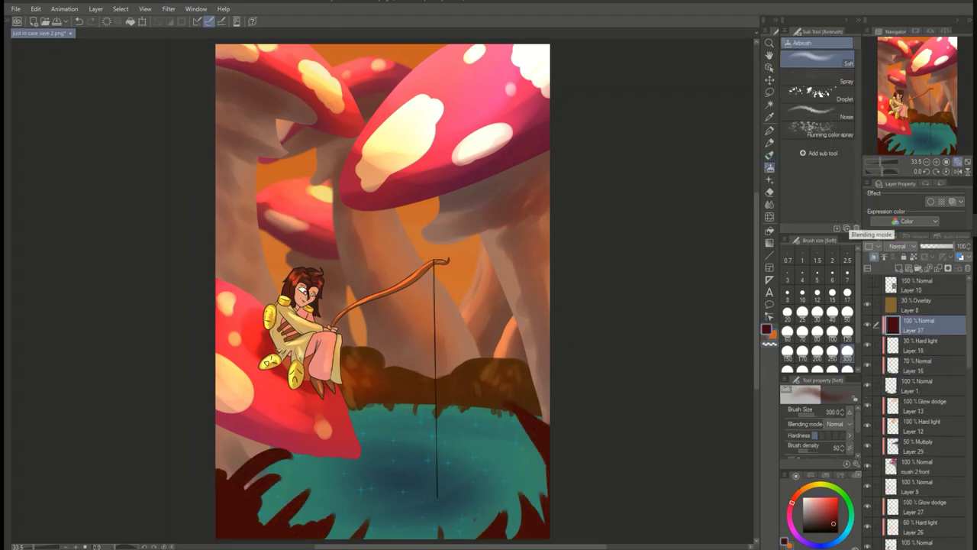
key(ctrl+shift+n)
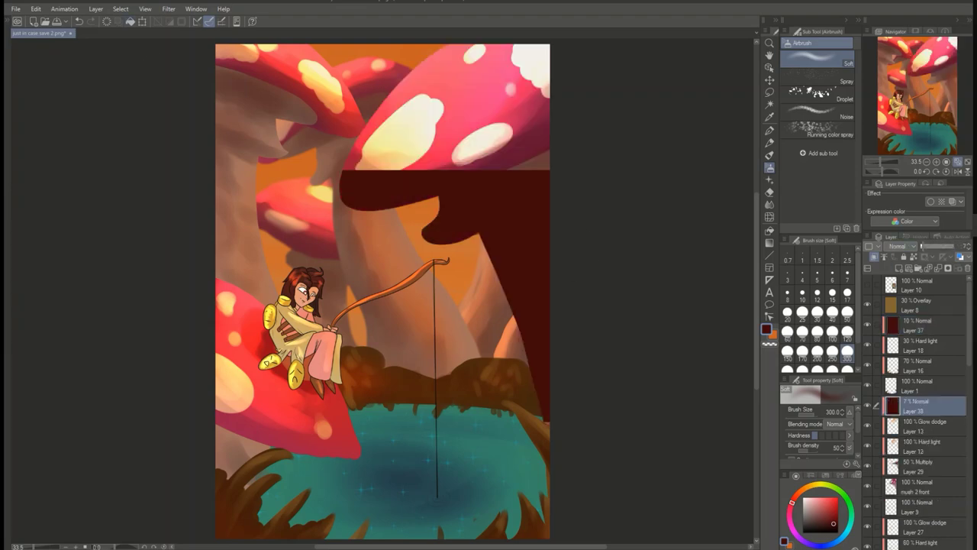
Step: Apply a Gaussian blur to the foreground grass on Layer 1
click(169, 8)
mouse_move(183, 22)
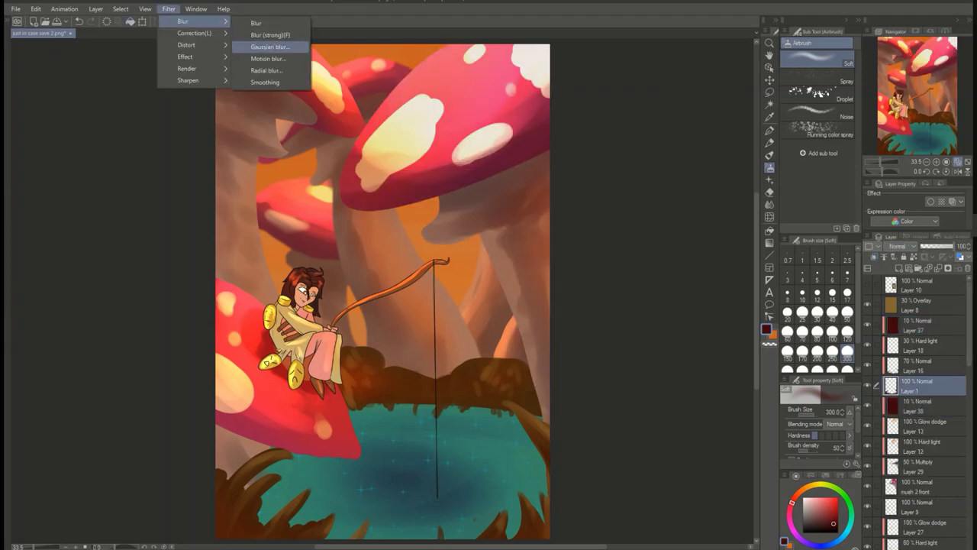
click(263, 43)
key(Return)
Step: Apply a blur filter to the mush 2 front layer
click(915, 486)
click(169, 8)
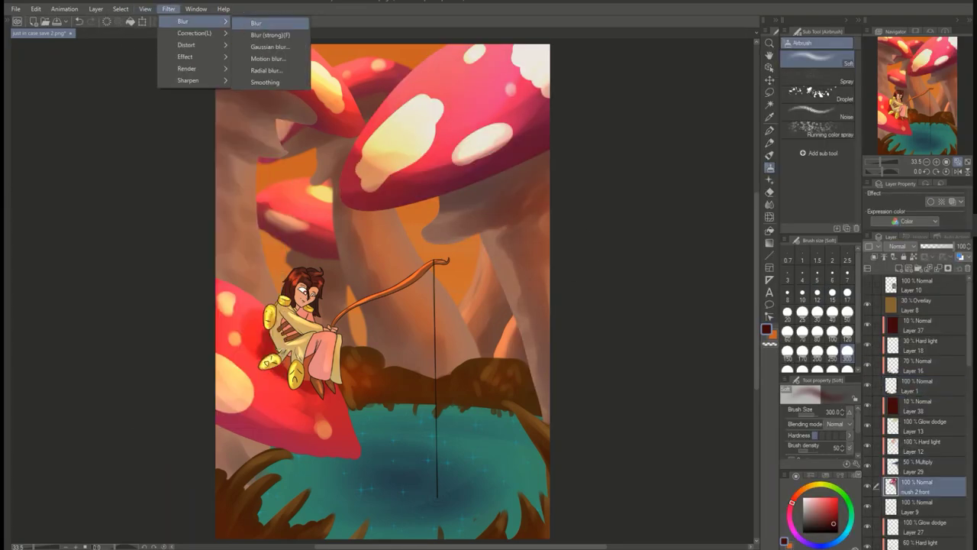
click(458, 183)
click(169, 8)
mouse_move(183, 21)
click(268, 58)
click(648, 166)
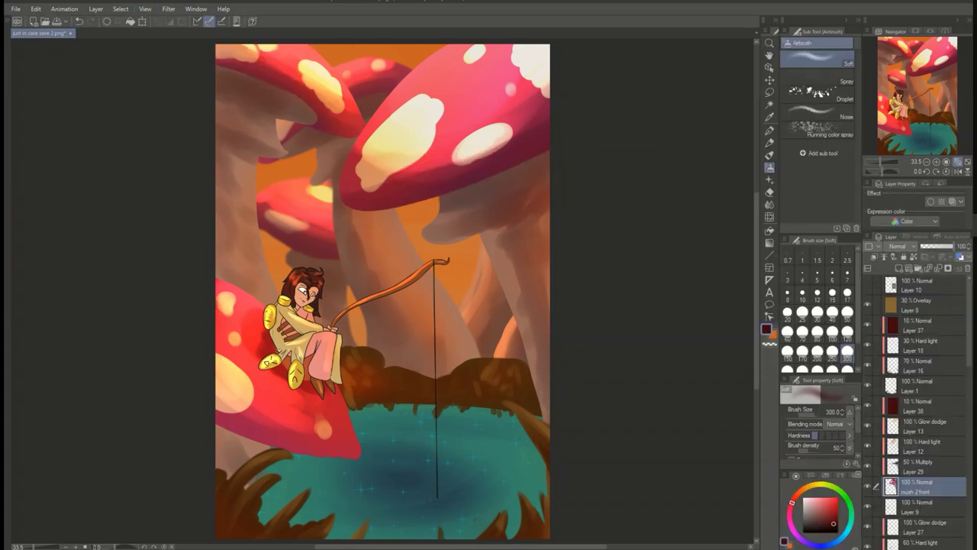
mouse_move(959, 246)
mouse_down()
mouse_move(920, 246)
mouse_move(960, 246)
mouse_up()
click(915, 505)
key(ctrl+z)
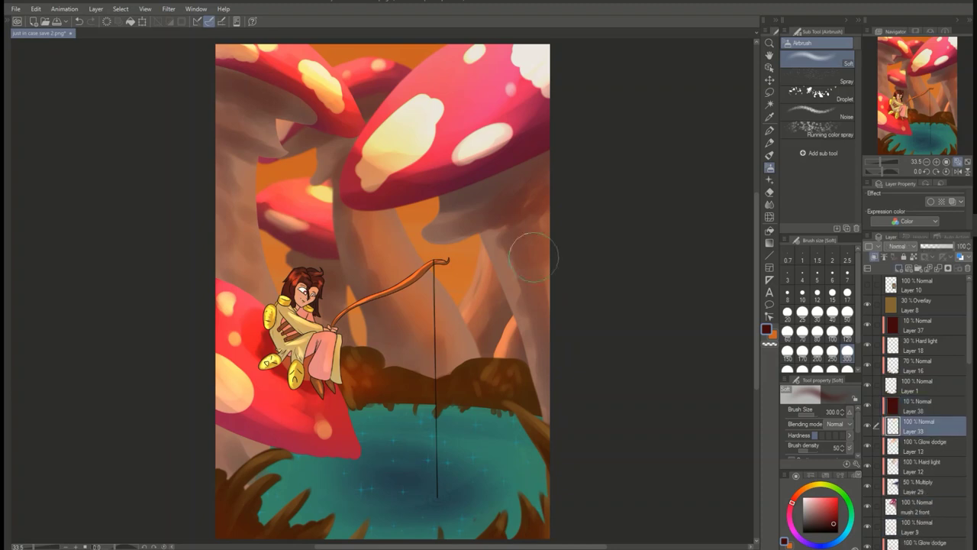
key(Delete)
key(Return)
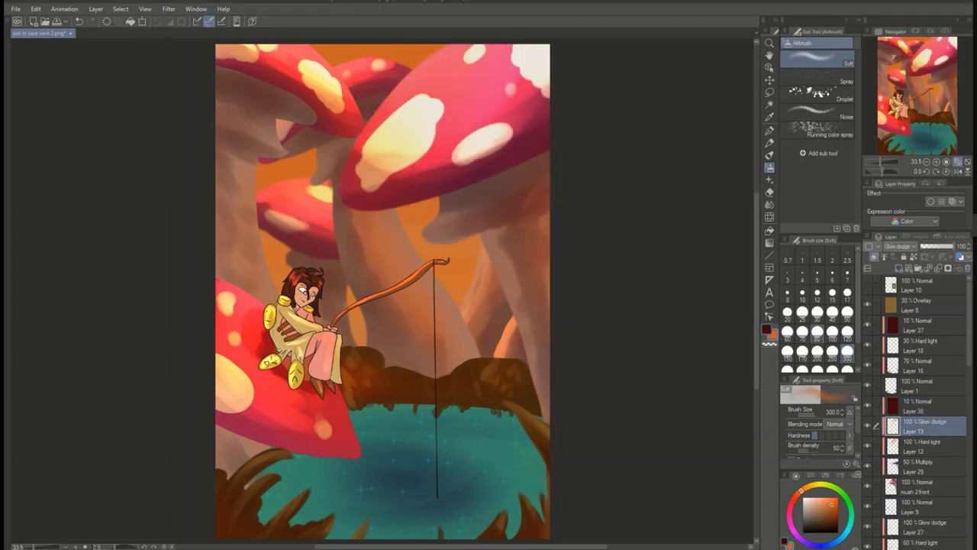
Step: Apply a Gaussian blur to the mush 2 back layer
scroll(916, 412, down, 5)
scroll(915, 412, down, 3)
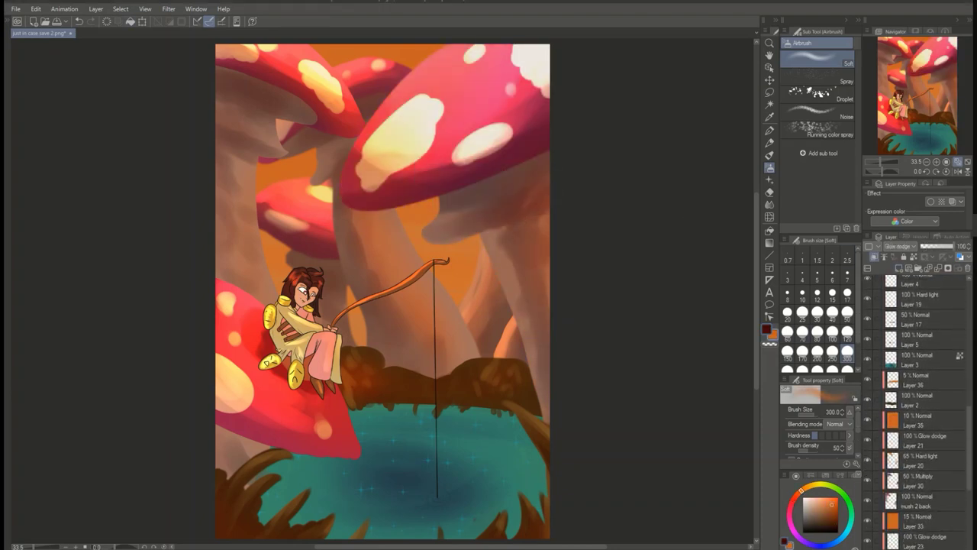
click(916, 500)
click(169, 8)
mouse_move(183, 21)
click(269, 47)
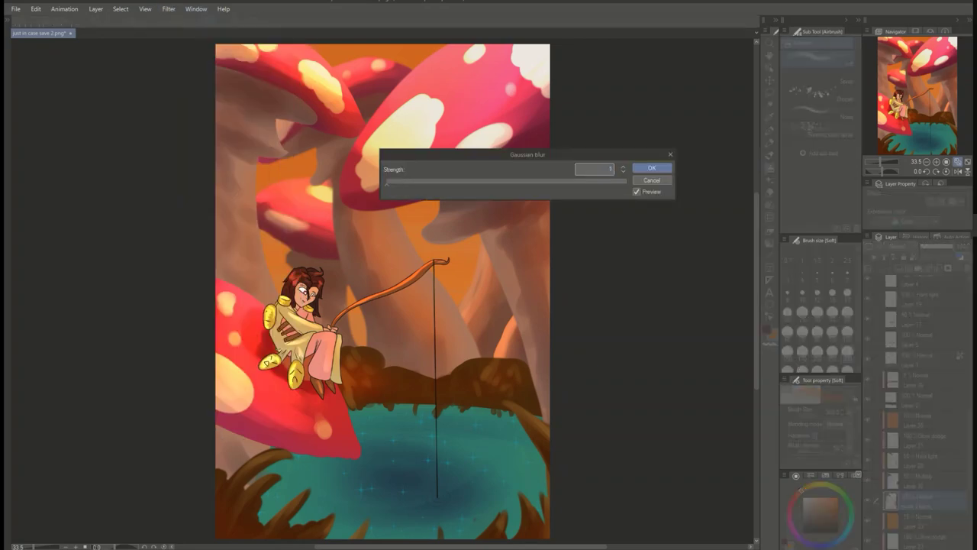
click(648, 164)
Step: Apply another Gaussian blur to the mush 2 front layer
click(916, 487)
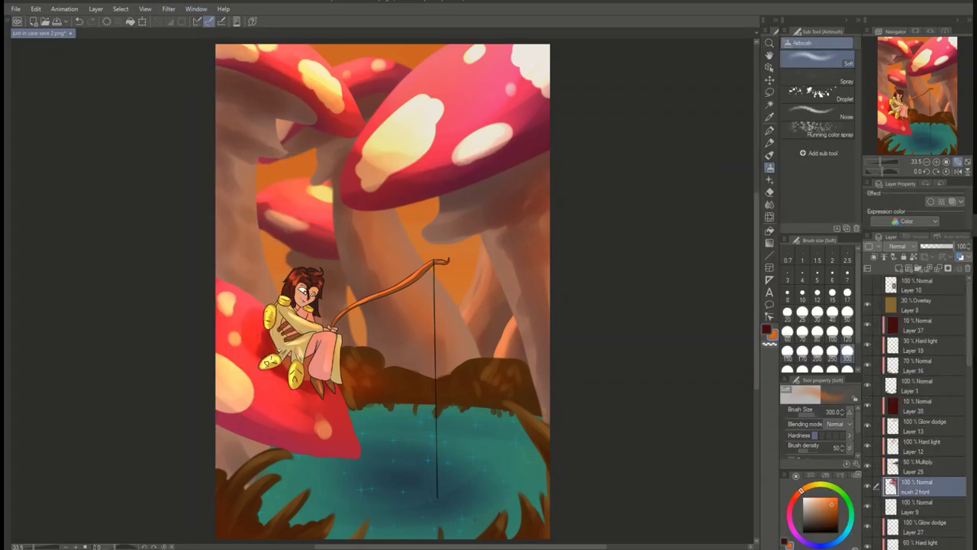
click(169, 9)
mouse_move(182, 21)
click(267, 44)
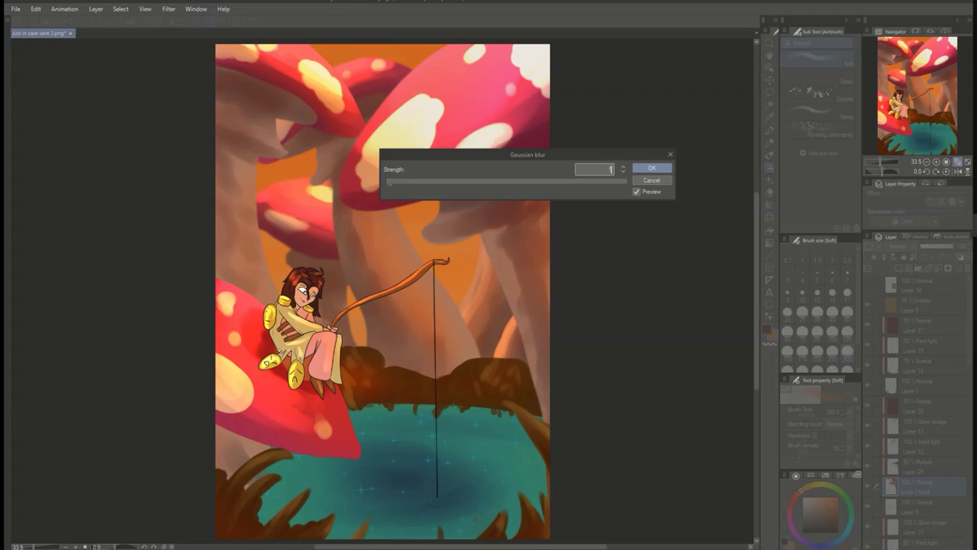
key(Return)
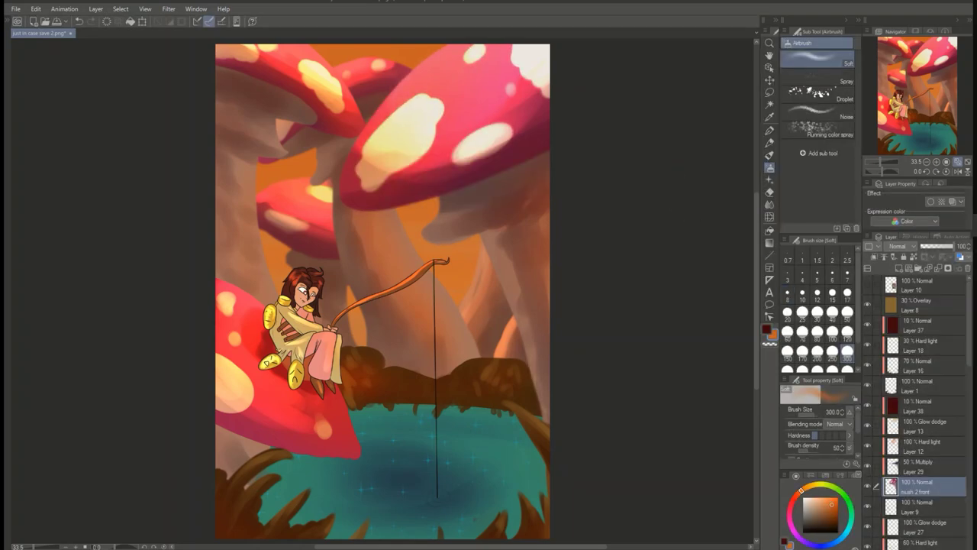
Step: Try a Gaussian blur of strength 6.00 on mush 2 front, comparing the result through undo and redo
click(169, 8)
mouse_move(182, 21)
click(267, 43)
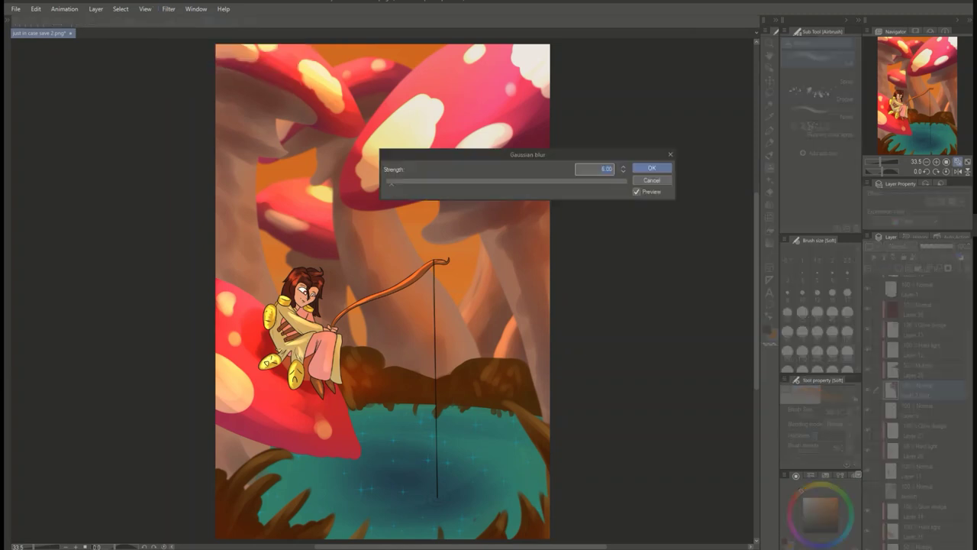
key(Return)
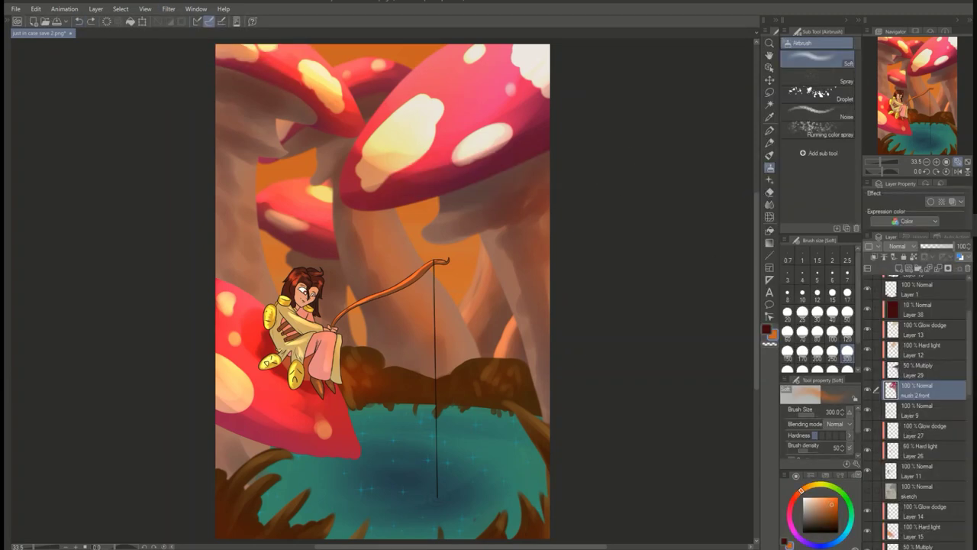
key(ctrl+z)
key(ctrl+y)
Step: Airbrush an orange glow across the top of the painting on a new topmost layer set to Color burn at 50% opacity
key(ctrl+shift+n)
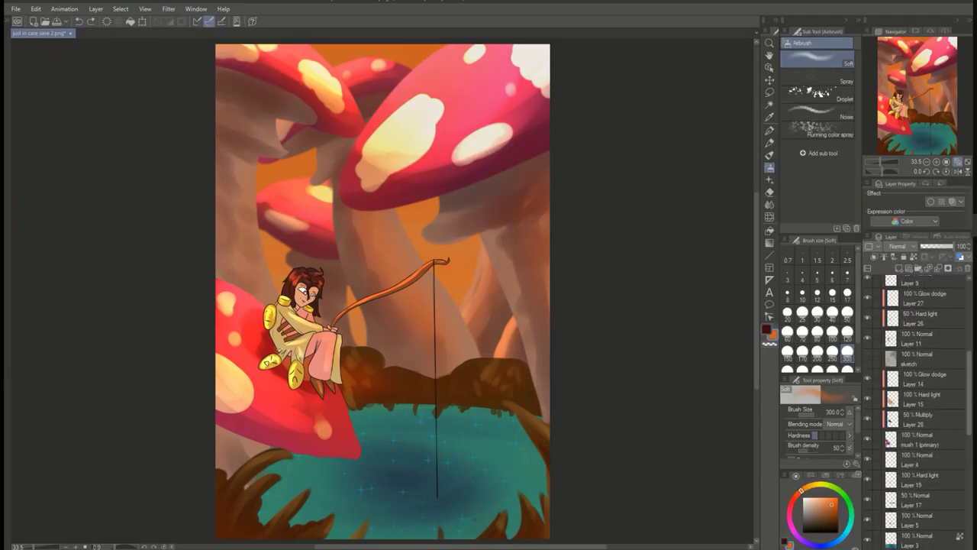
mouse_move(610, 69)
mouse_down()
mouse_move(196, 66)
mouse_move(572, 192)
mouse_up()
click(897, 246)
click(901, 394)
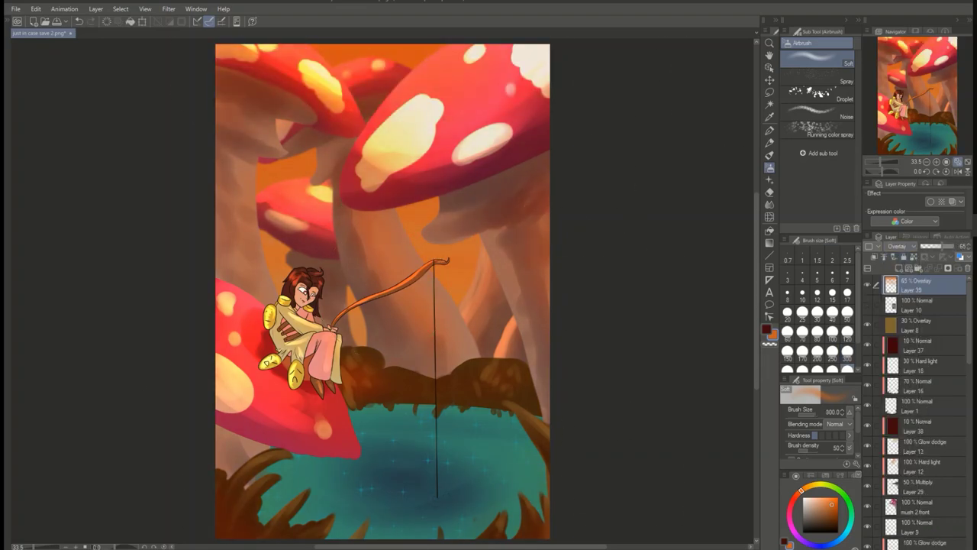
scroll(896, 246, up, 9)
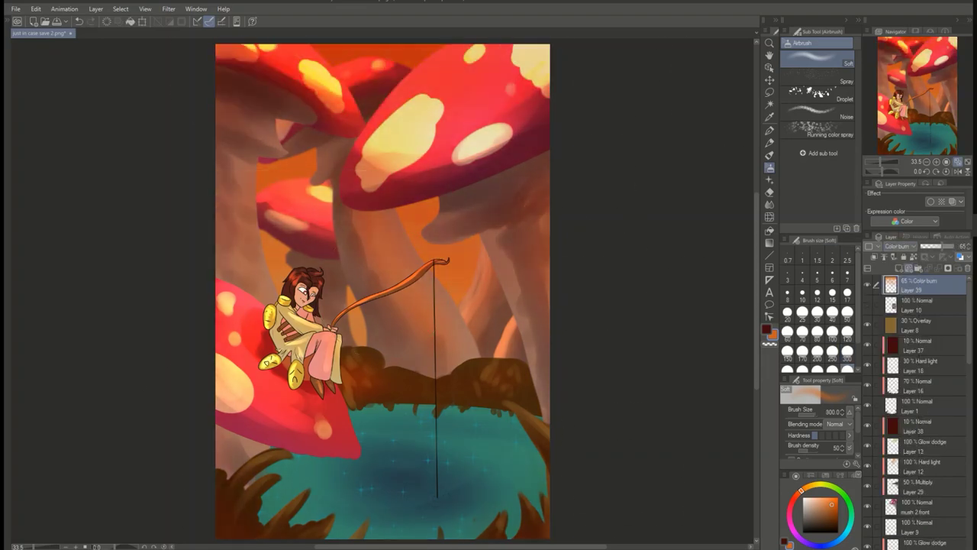
drag(945, 245, 940, 246)
Step: Try merging the visible layers into a new layer, and undo the merge
key(ctrl+shift+alt+e)
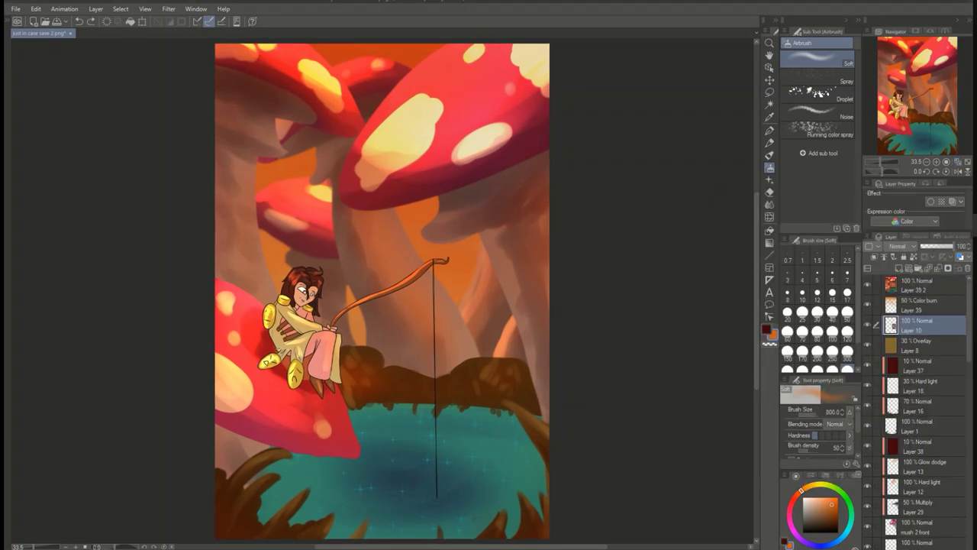
key(ctrl+z)
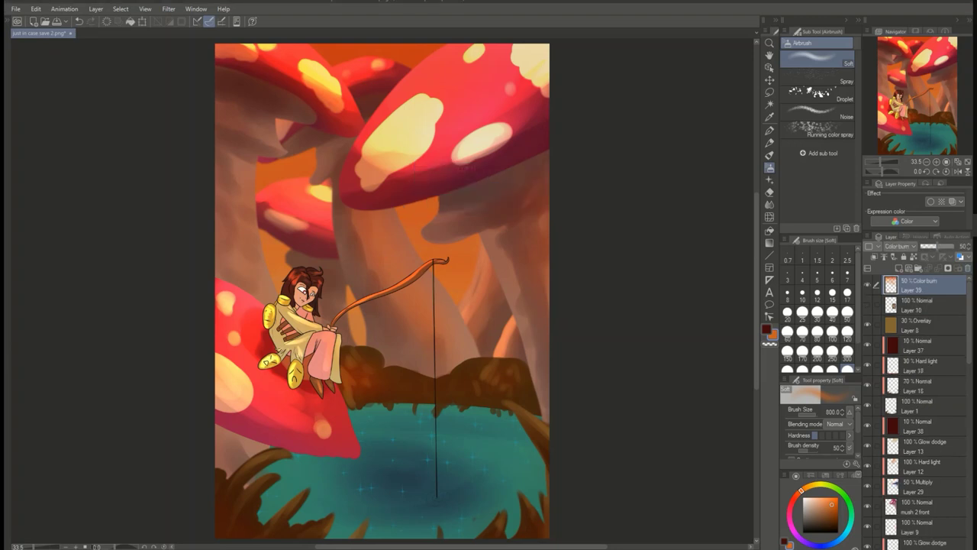
Step: Airbrush a green glow over the pond and its bank on a new Add (Glow) layer placed just below mush 2 front
scroll(915, 404, down, 5)
click(916, 416)
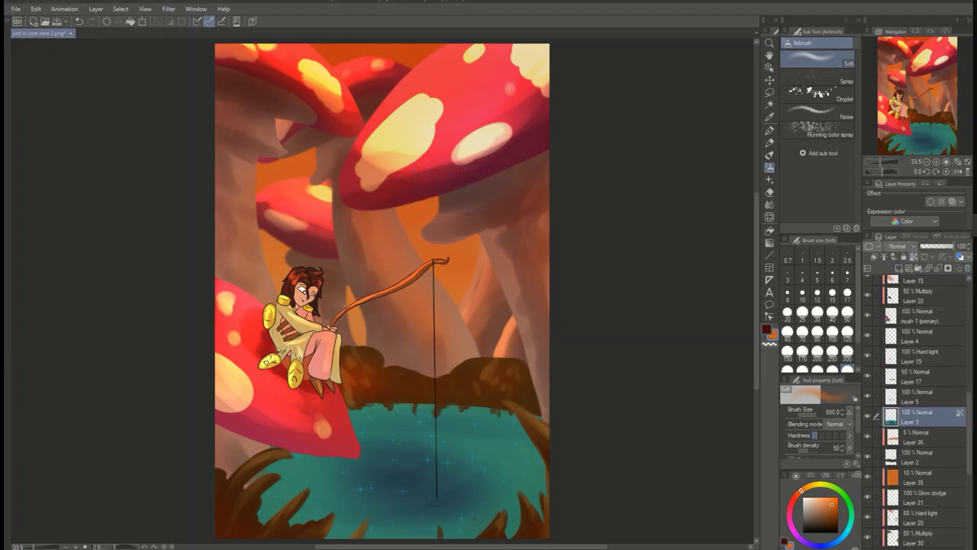
key(ctrl+shift+n)
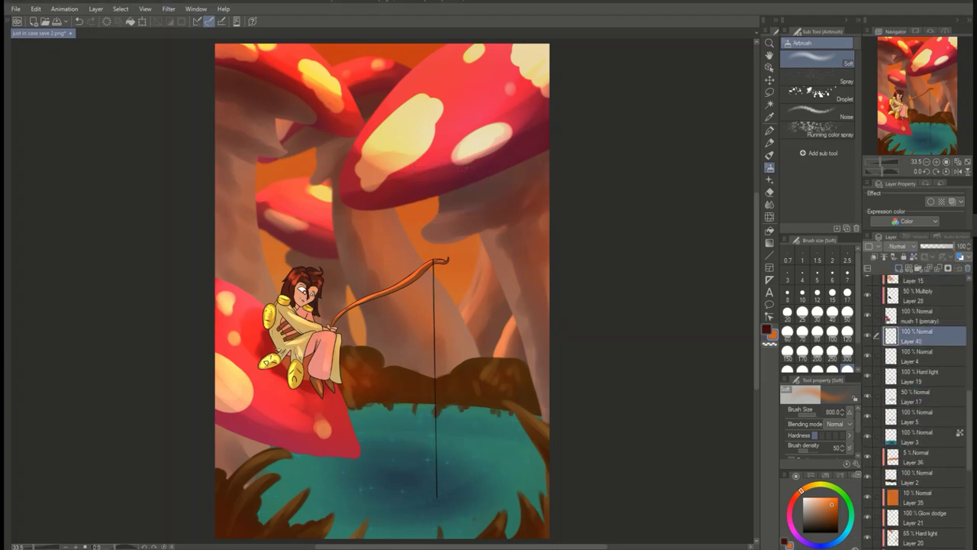
drag(290, 473, 535, 458)
drag(351, 382, 534, 374)
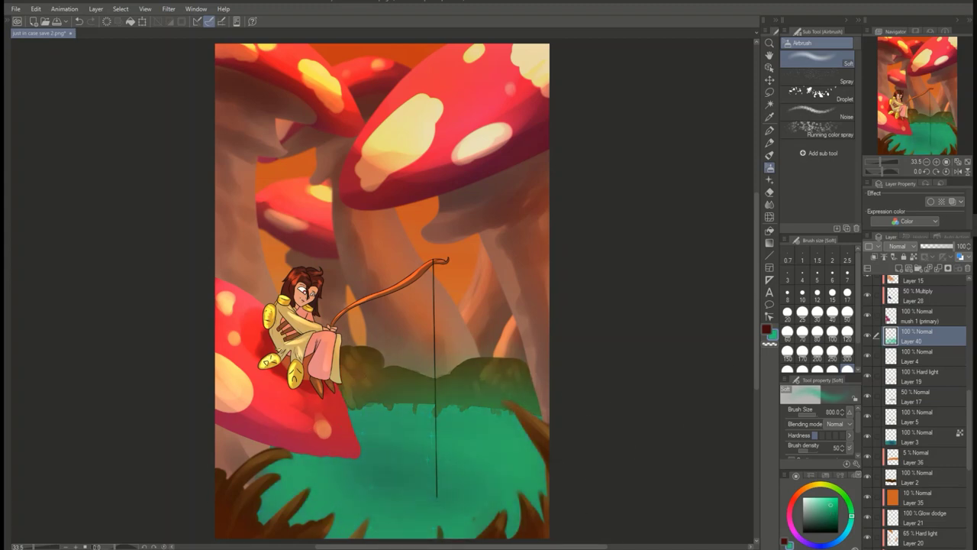
mouse_move(916, 333)
mouse_down()
mouse_move(916, 283)
mouse_move(915, 413)
mouse_move(915, 313)
mouse_up()
click(897, 246)
click(901, 320)
Step: Airbrush green reflected light onto the character's lower legs on a new Glow dodge layer clipped to Layer 11
click(916, 394)
key(ctrl+shift+n)
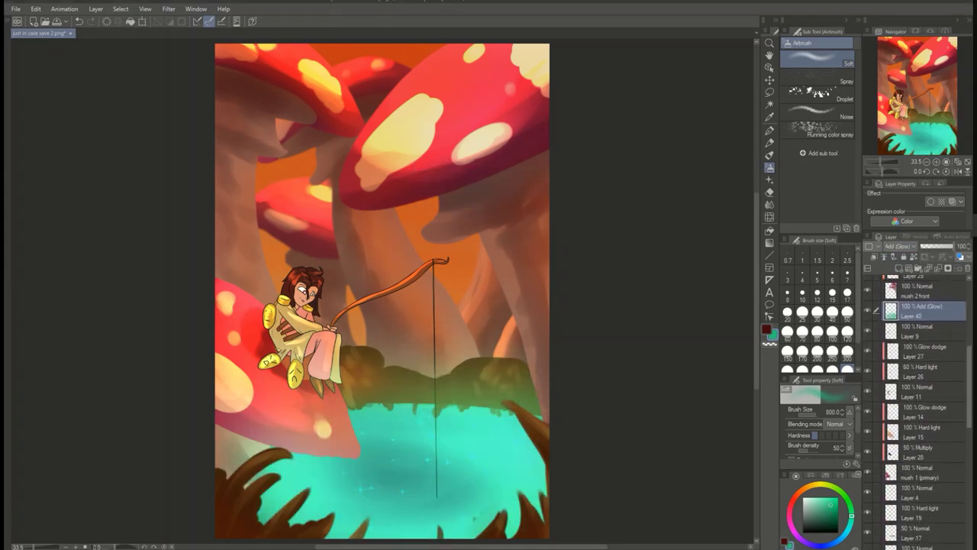
drag(324, 343, 336, 386)
click(896, 246)
click(901, 302)
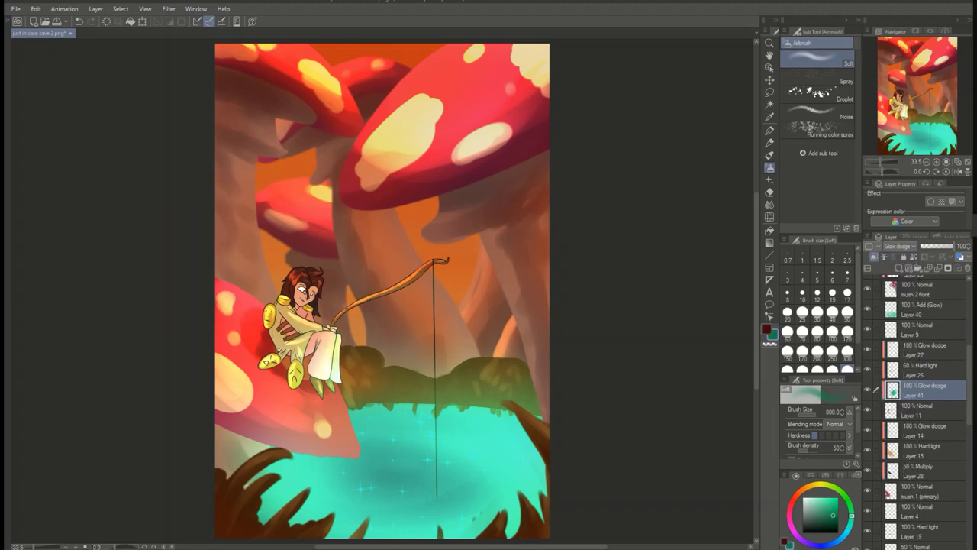
Step: Paint dark red shadows on the character with the Round mixing brush on a new clipped layer at 45% opacity
key(ctrl+shift+n)
key(b)
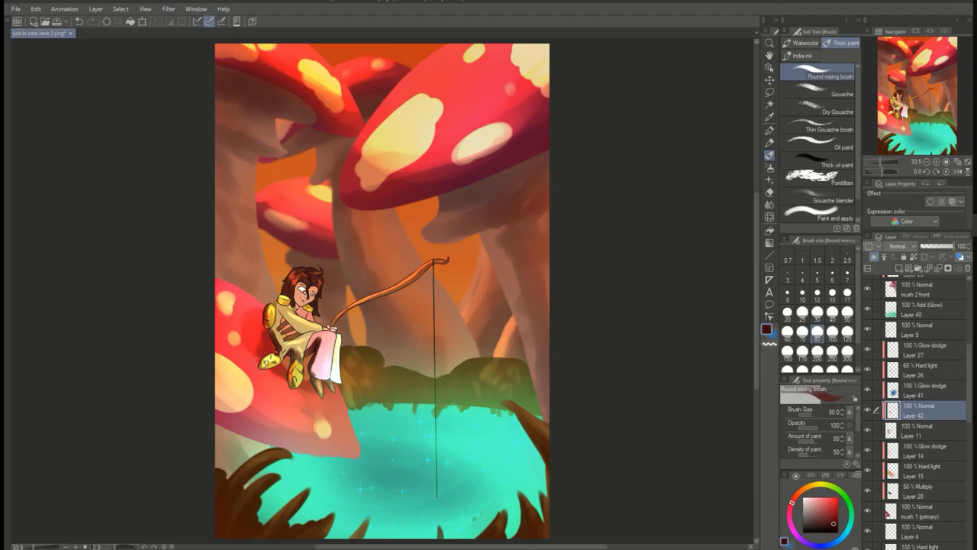
click(817, 294)
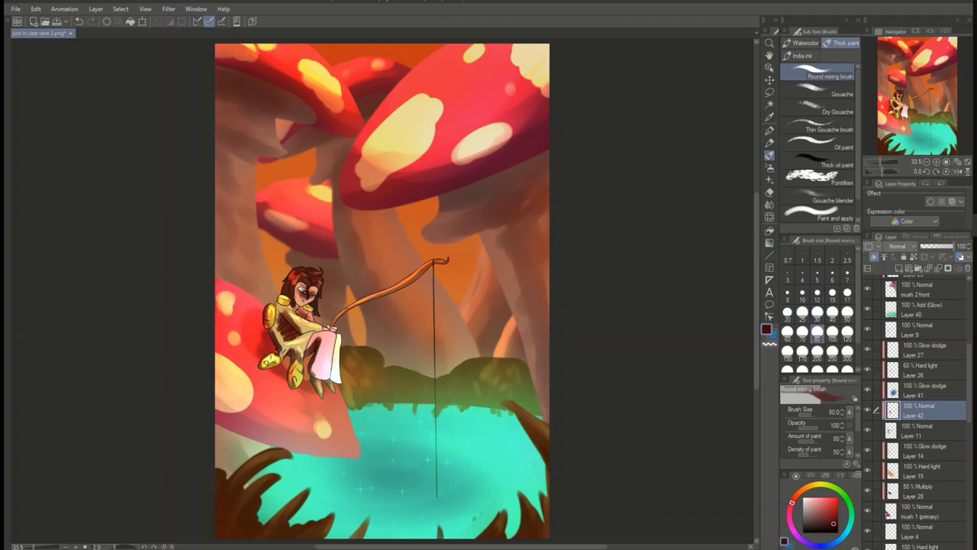
key(b)
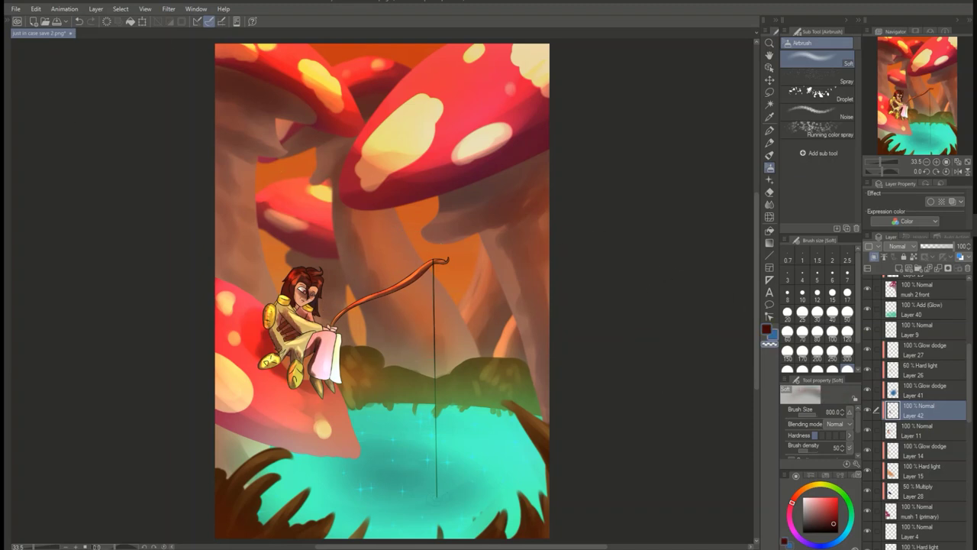
click(933, 246)
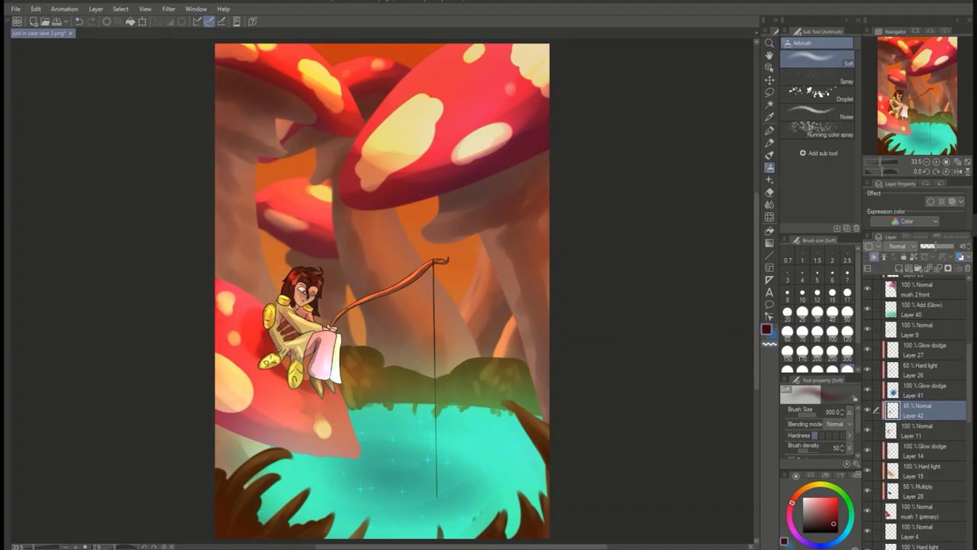
Step: Airbrush mush 1 (primary) with dark red on a clipped Multiply layer at 60% opacity and blue on a Glow dodge layer
key(ctrl+shift+n)
mouse_move(229, 359)
mouse_down()
mouse_move(186, 447)
mouse_move(222, 397)
mouse_up()
key(ctrl+z)
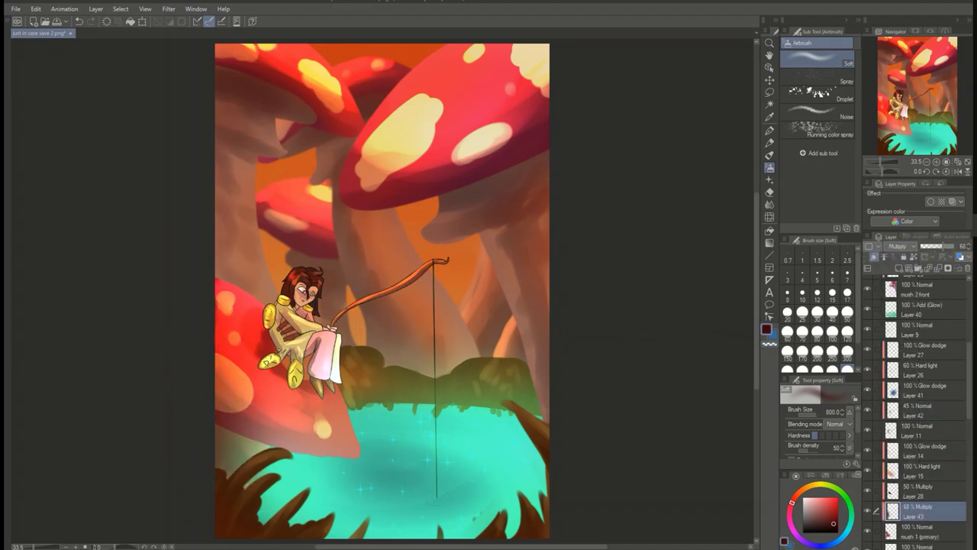
key(x)
Step: Airbrush mush 2 front with blue on a clipped Glow dodge layer and dark red on a Multiply layer at 41% opacity
key(ctrl+shift+n)
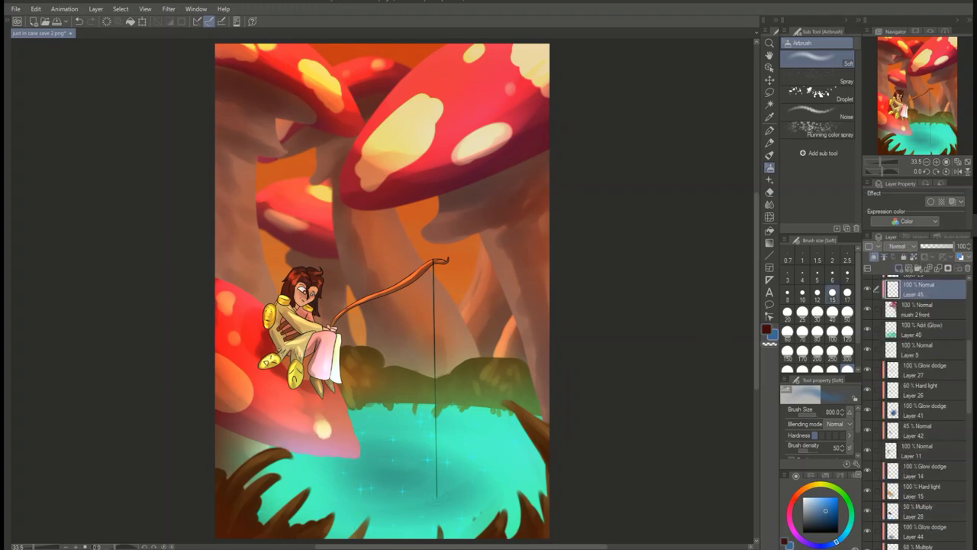
click(899, 246)
click(922, 245)
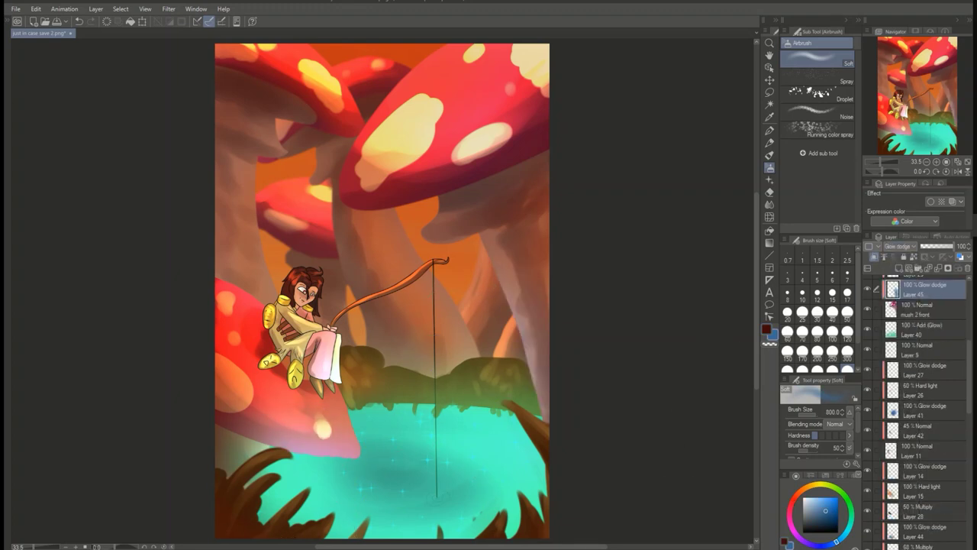
key(x)
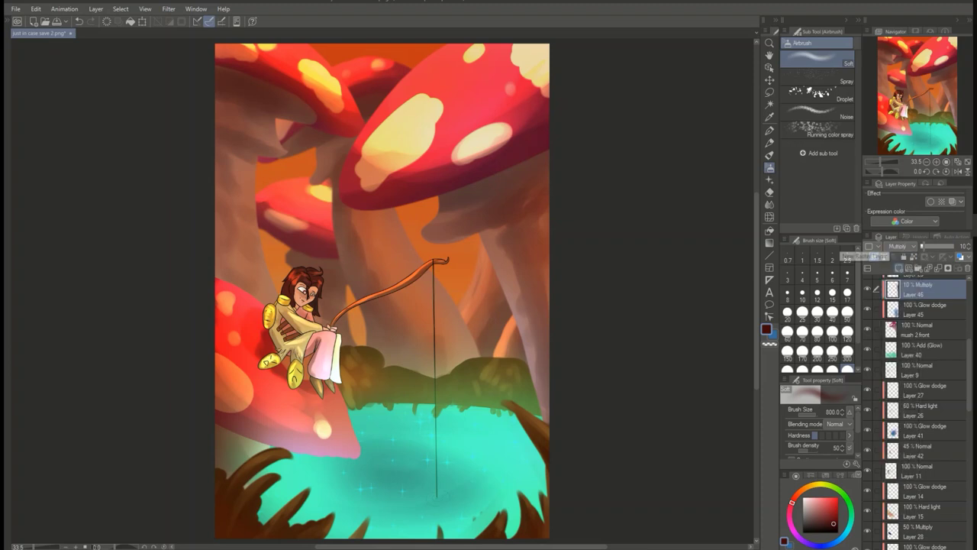
Step: Airbrush the foreground grass with blue on a clipped Screen layer at 25% opacity and dark red on a Multiply layer at 38%
key(ctrl+shift+n)
key(x)
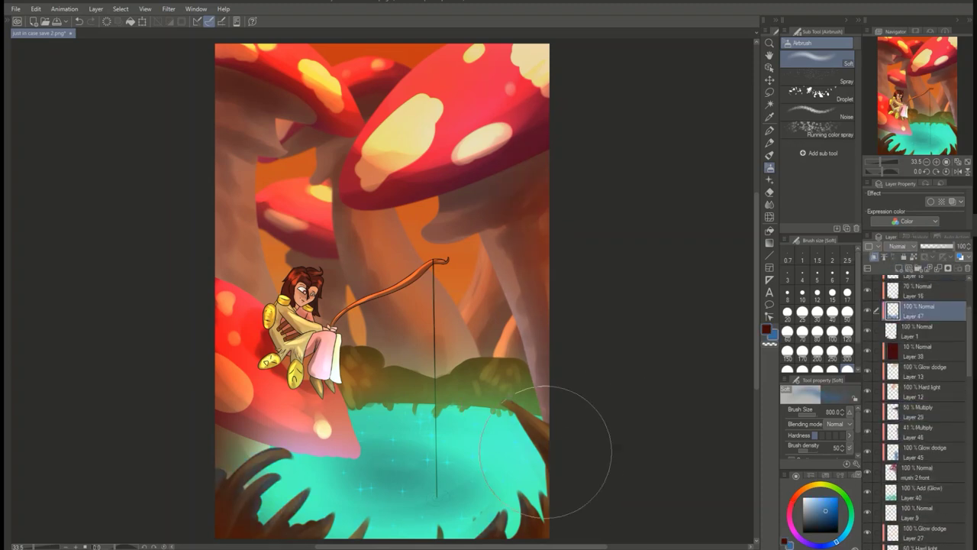
scroll(915, 412, up, 1)
key(x)
click(899, 246)
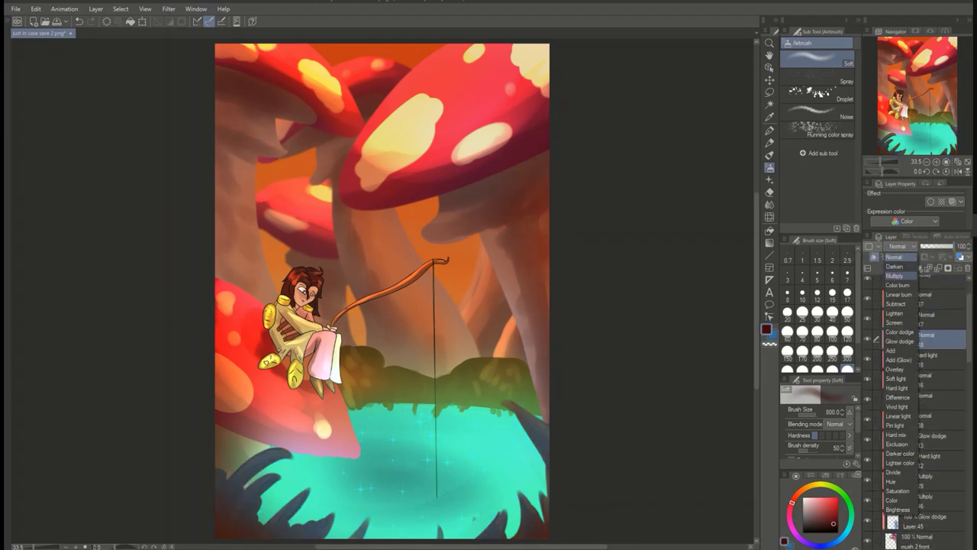
click(900, 342)
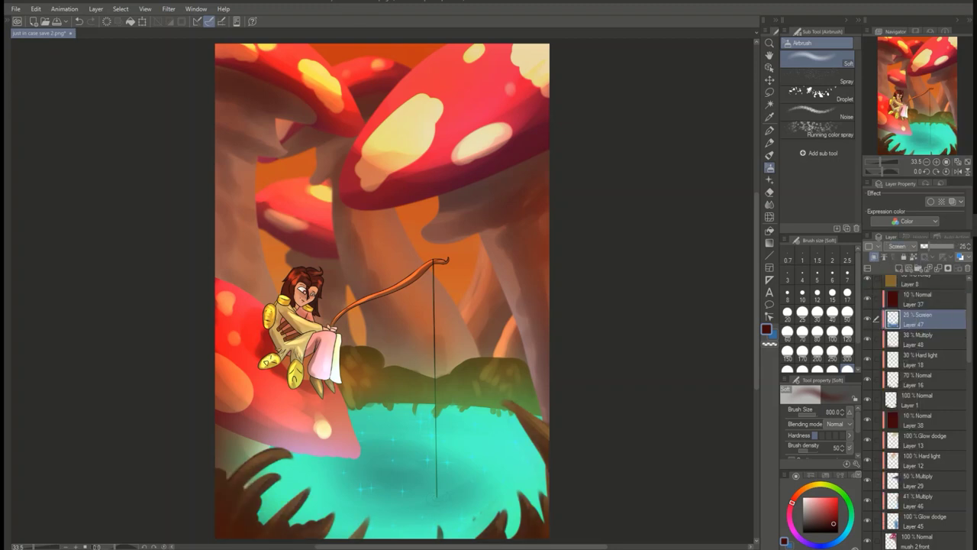
Step: Raise the grass's Screen layer to 65% opacity and paint blue light along the pond-side bushes with the Round mixing brush on Layer 4 in Screen mode
key(b)
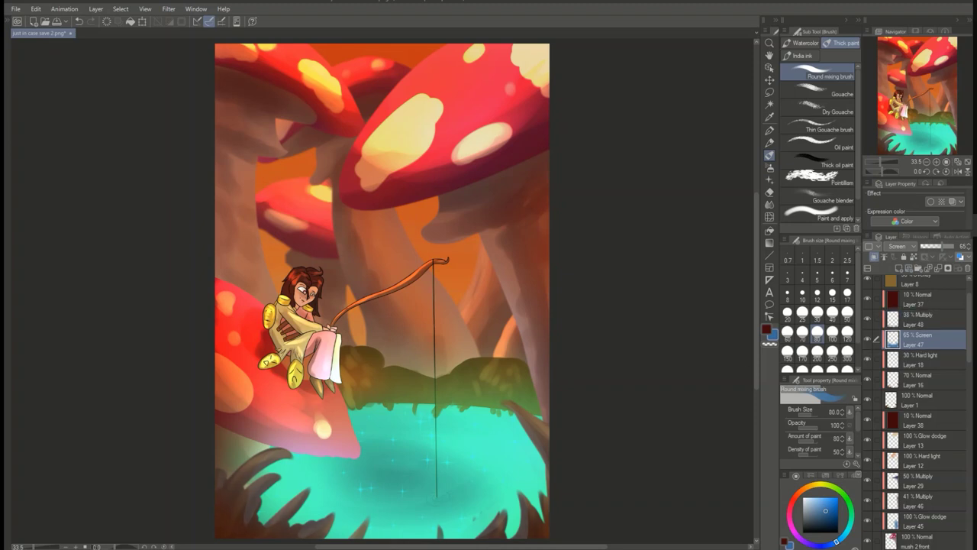
key(b)
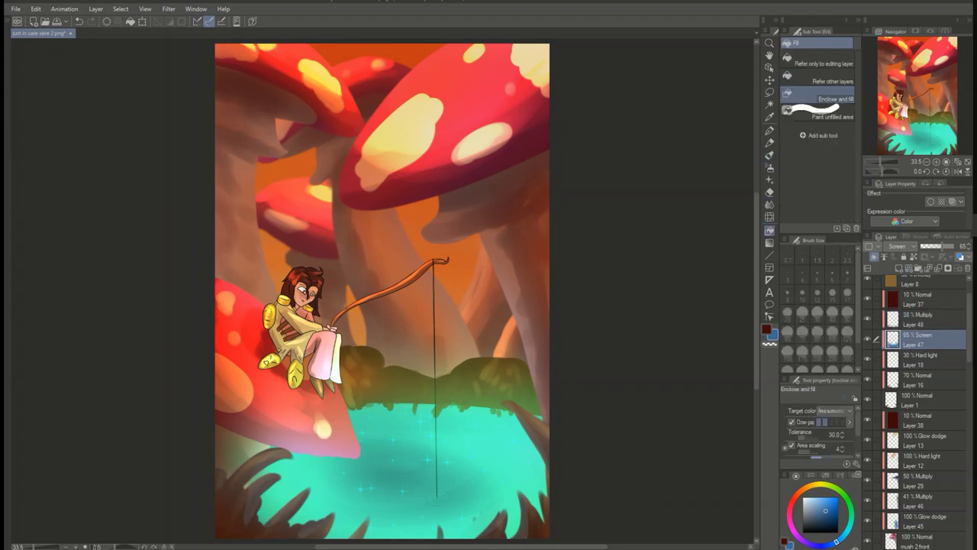
key(b)
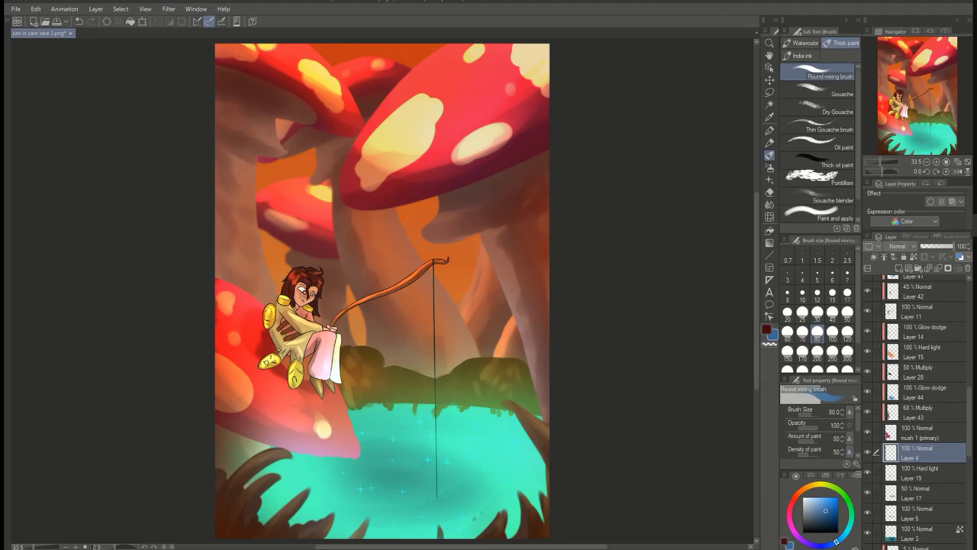
drag(355, 394, 391, 386)
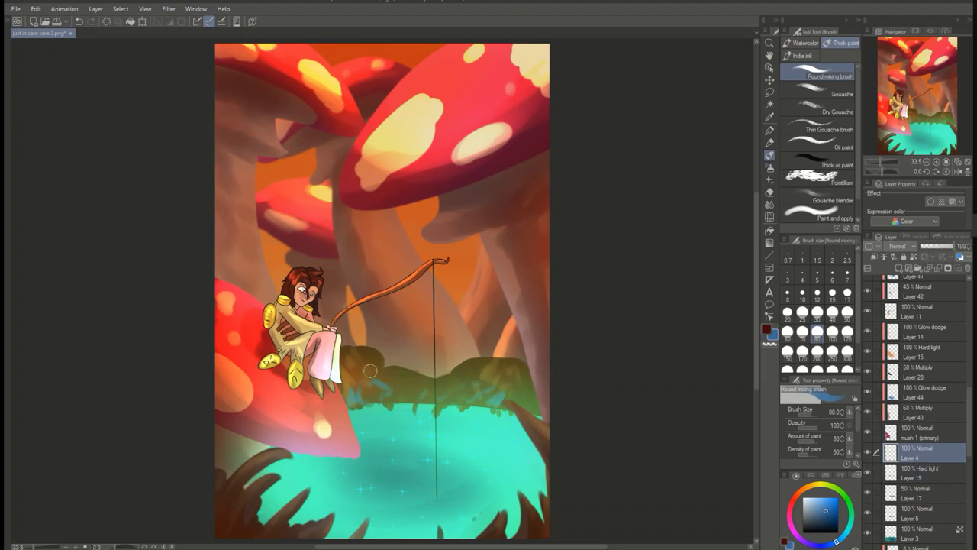
key(b)
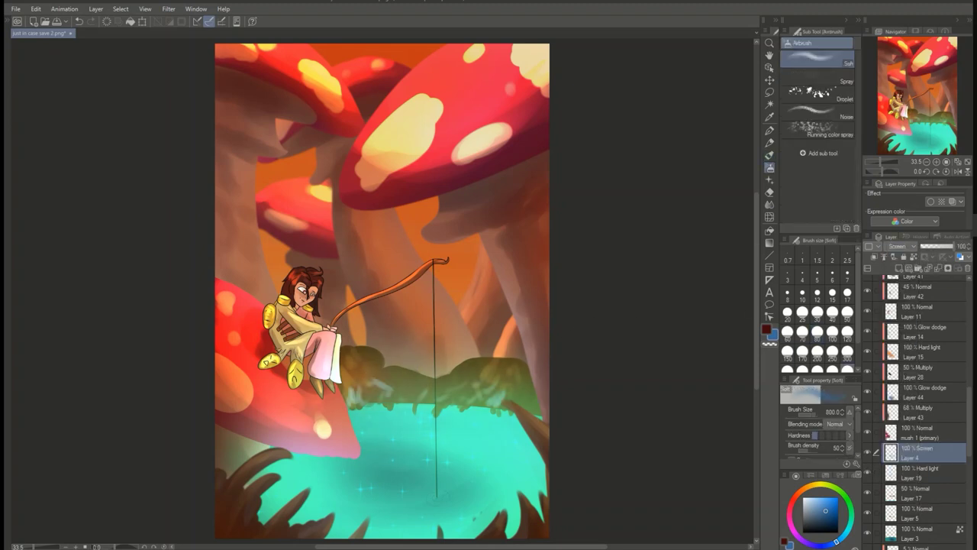
Step: Airbrush the fishing line with blue and dark red on a new layer clipped to Layer 9, at 40% opacity
scroll(915, 412, up, 5)
click(915, 467)
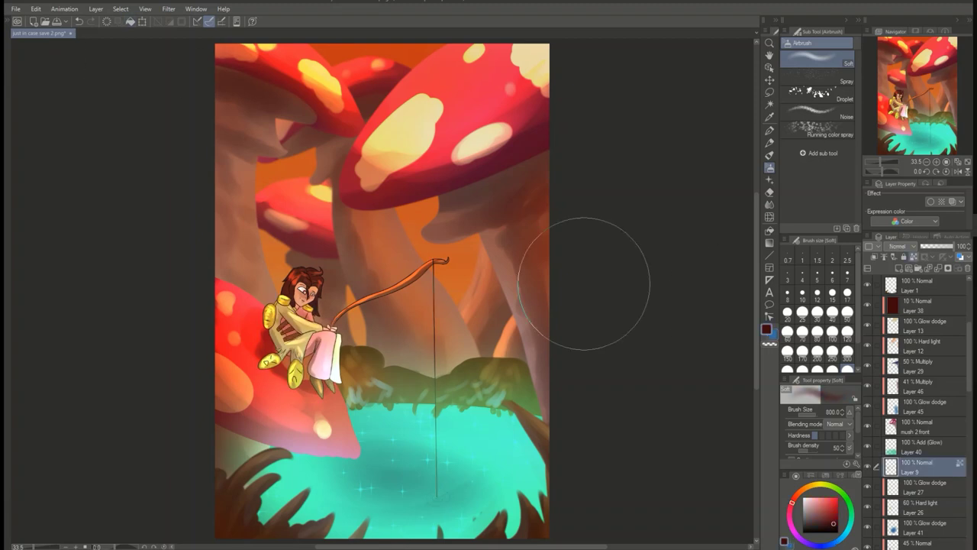
key(ctrl+shift+n)
key(x)
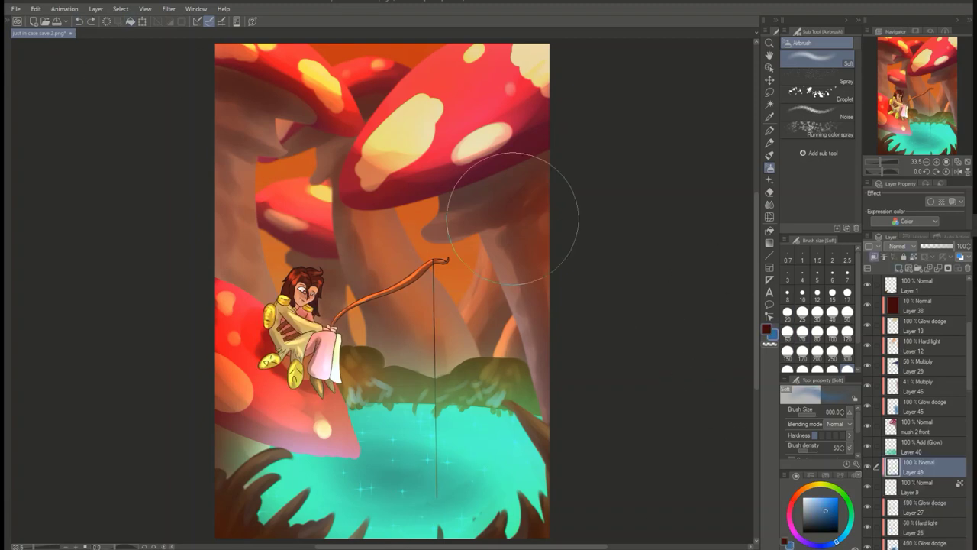
key(x)
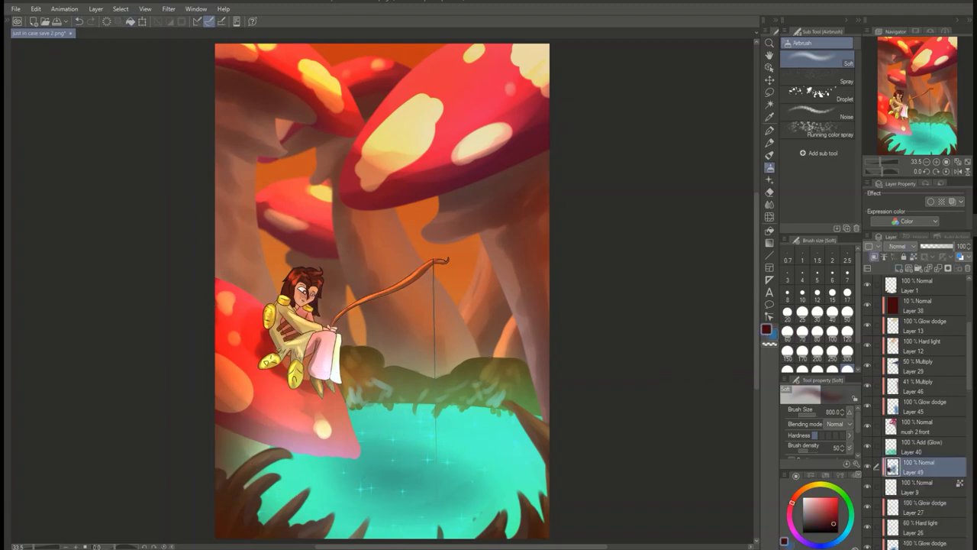
Step: Draw white ripple rings around the fishing line's end in the pond with the size 30 Soft airbrush on a new layer at 60% opacity
key(ctrl+shift+n)
scroll(386, 526, up, 4)
click(817, 311)
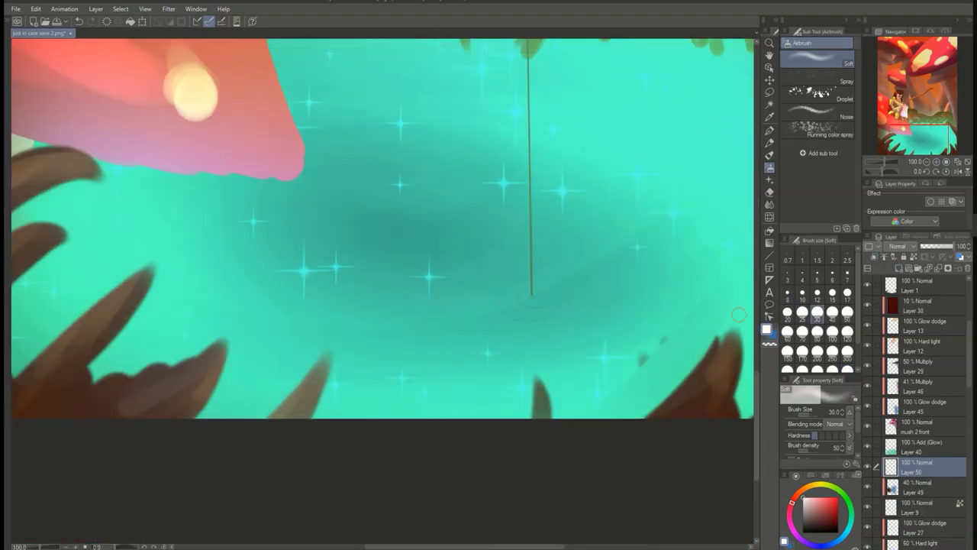
key(ctrl+shift+n)
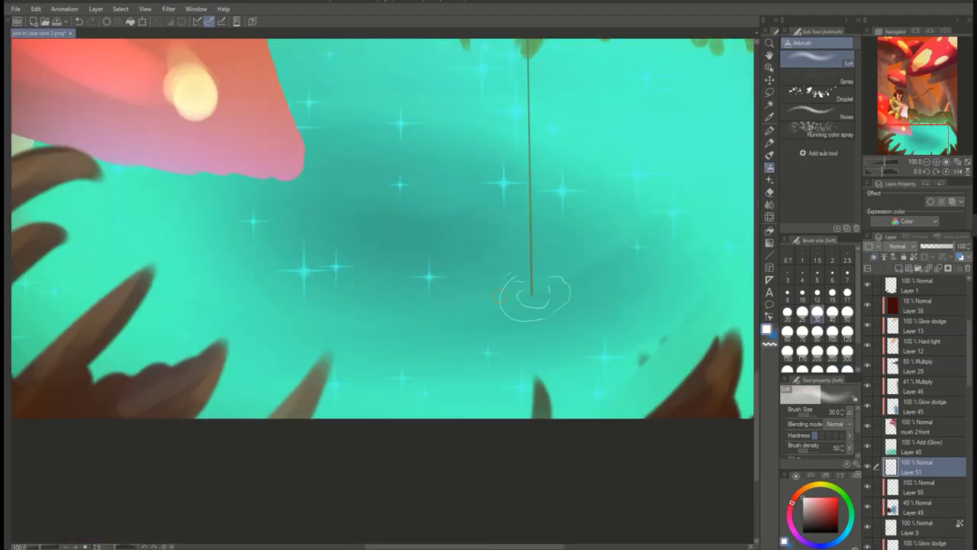
drag(500, 301, 564, 294)
key(b)
drag(954, 245, 943, 246)
key(ctrl+0)
Step: Airbrush blue over the pond and orange over the mushrooms on Layer 10 above the Color burn layer, blended as Add (Glow) at 44% opacity
scroll(916, 381, up, 5)
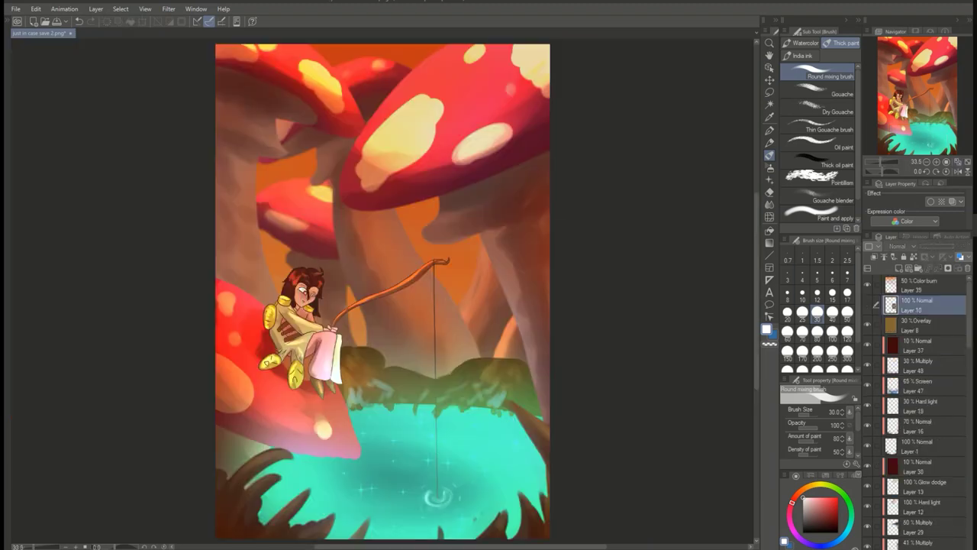
click(916, 285)
click(832, 292)
key(b)
drag(320, 488, 527, 458)
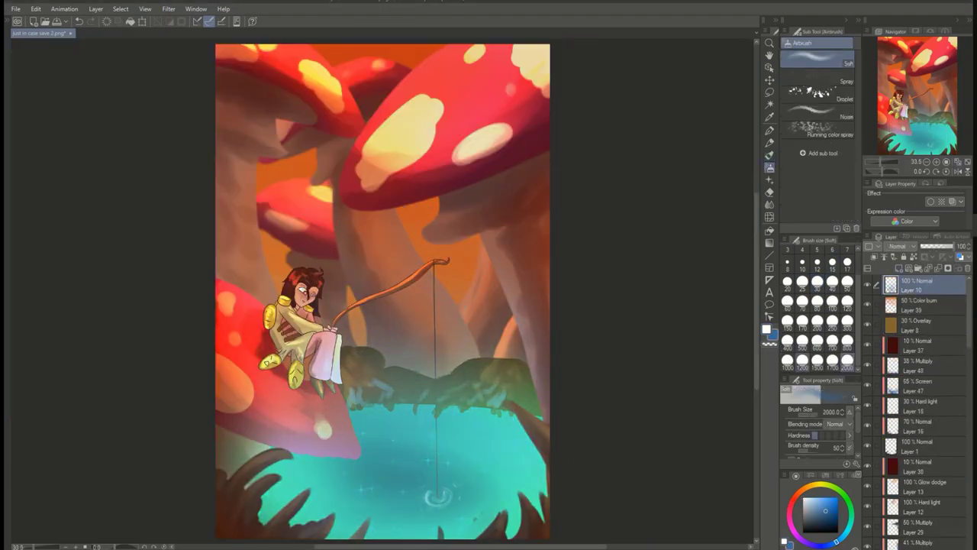
key(b)
drag(403, 134, 404, 171)
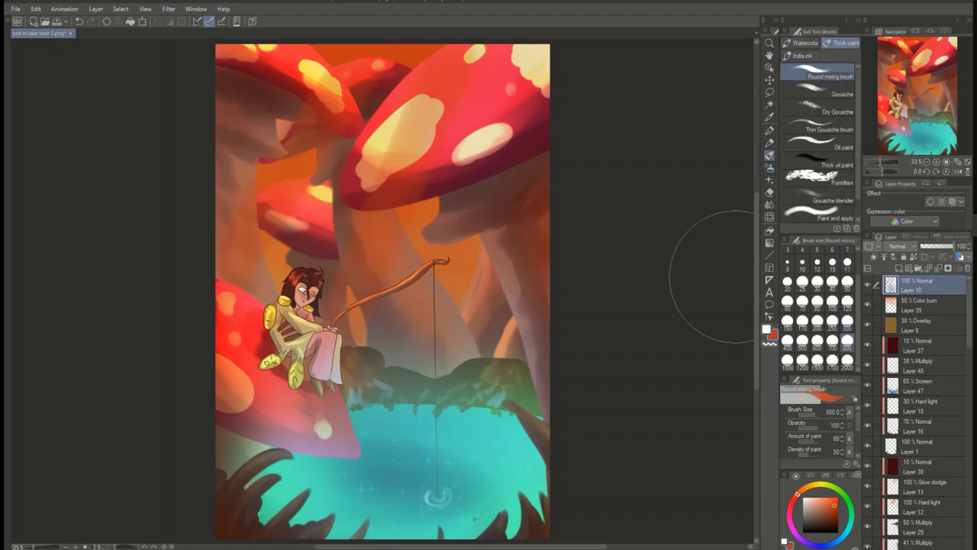
key(b)
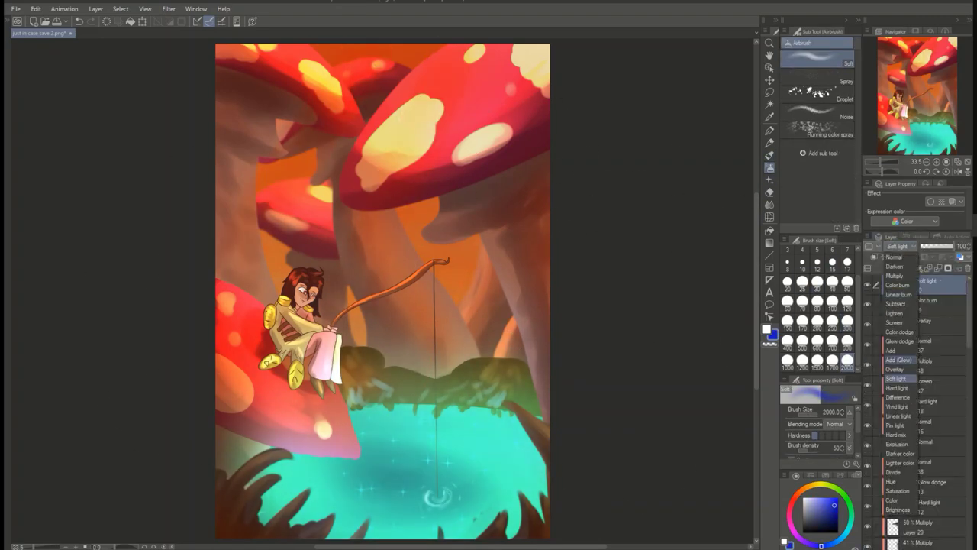
drag(931, 246, 947, 246)
Step: Set the Color burn layer to 70% opacity and the orange haze layers 33 and 34 to 20% and 30%
click(920, 304)
scroll(916, 412, down, 5)
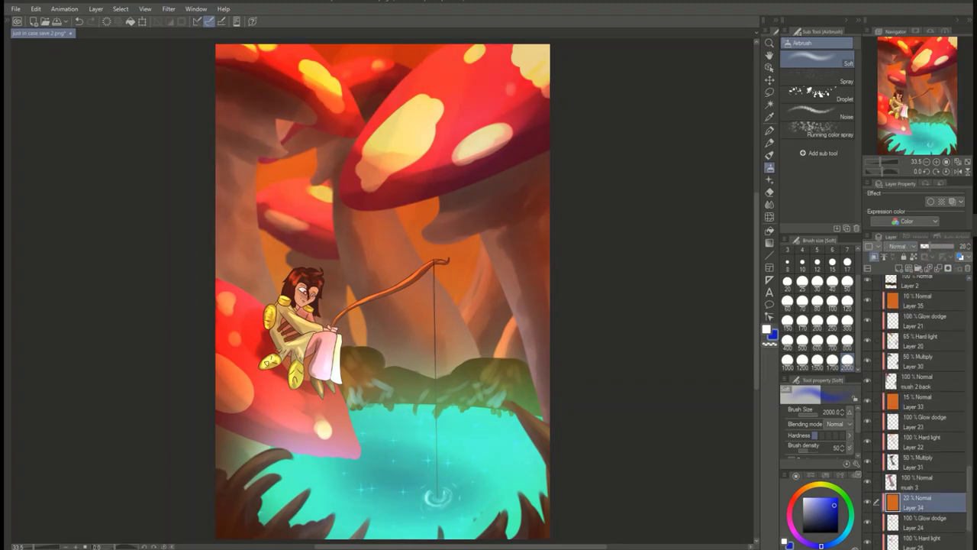
click(920, 401)
right_click(889, 283)
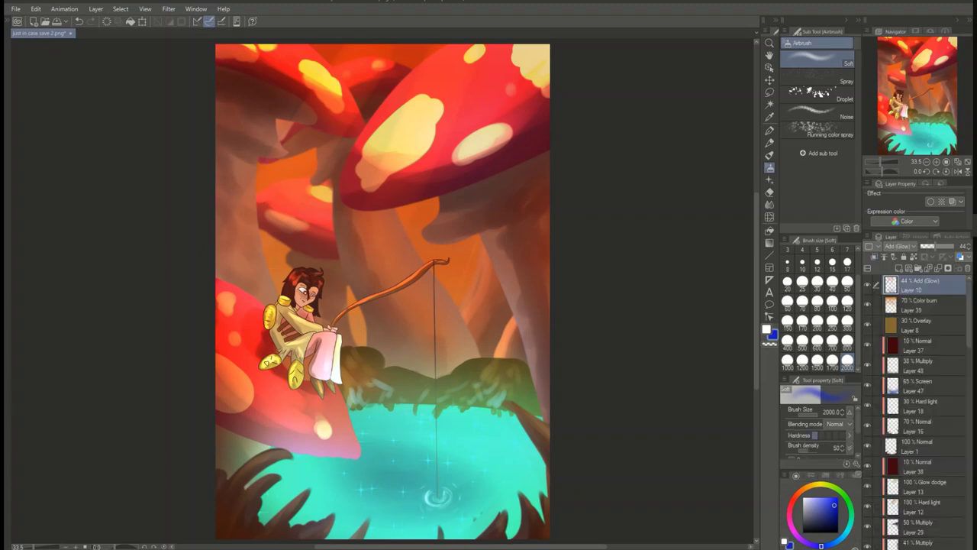
mouse_move(900, 439)
key(Escape)
Step: Paint a dark purple cast shadow beneath the character on a new layer at 60% opacity and airbrush light blue on a layer clipped to the character at 43%
scroll(916, 412, down, 5)
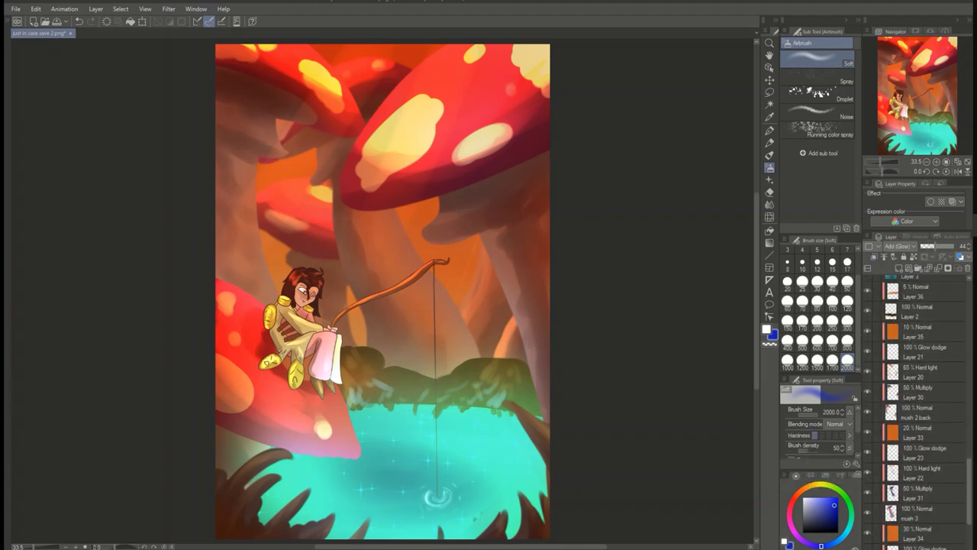
click(919, 356)
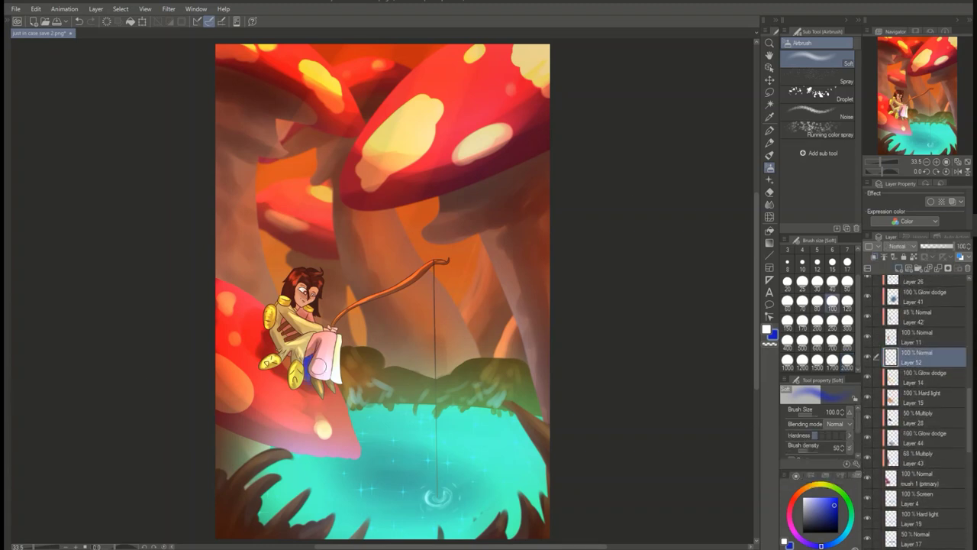
key(b)
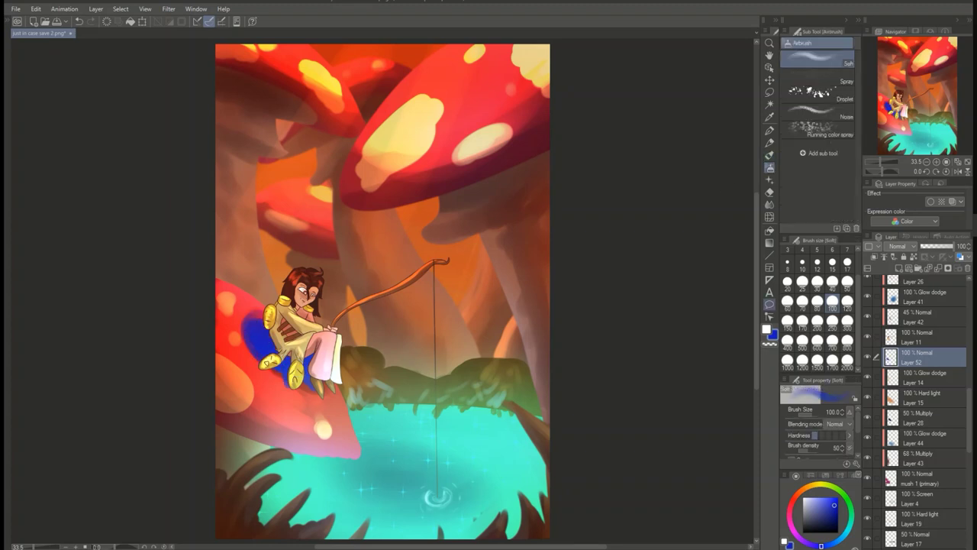
key(b)
key(ctrl+z)
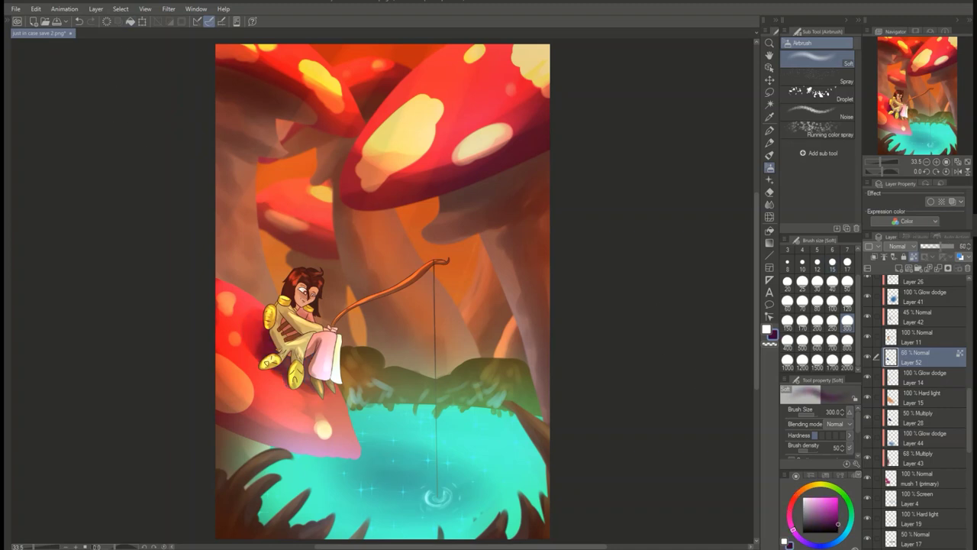
key(ctrl+shift+n)
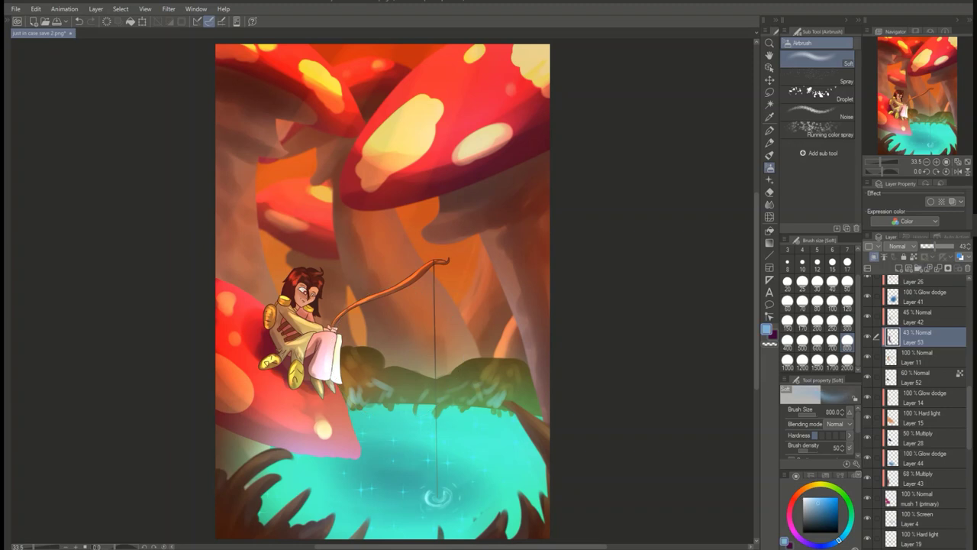
click(897, 246)
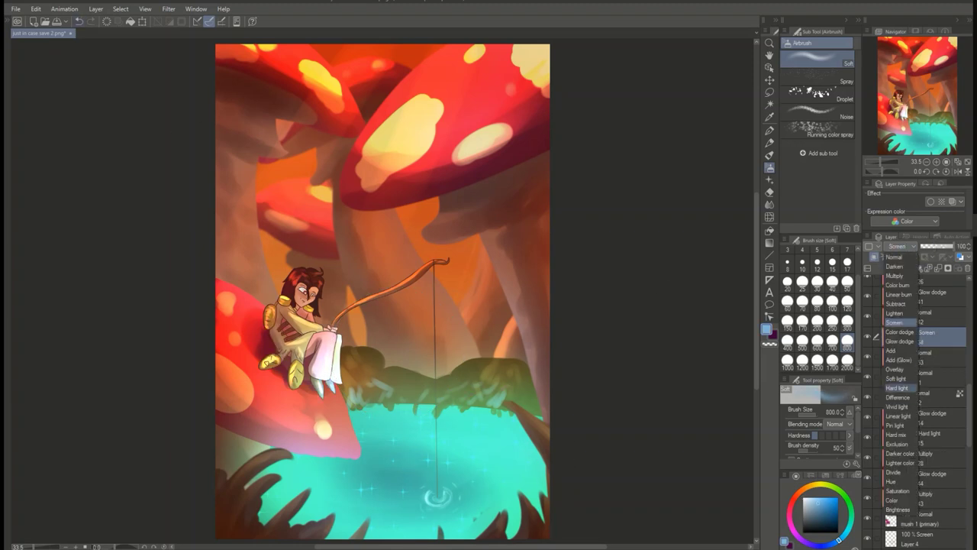
click(894, 425)
scroll(916, 413, up, 5)
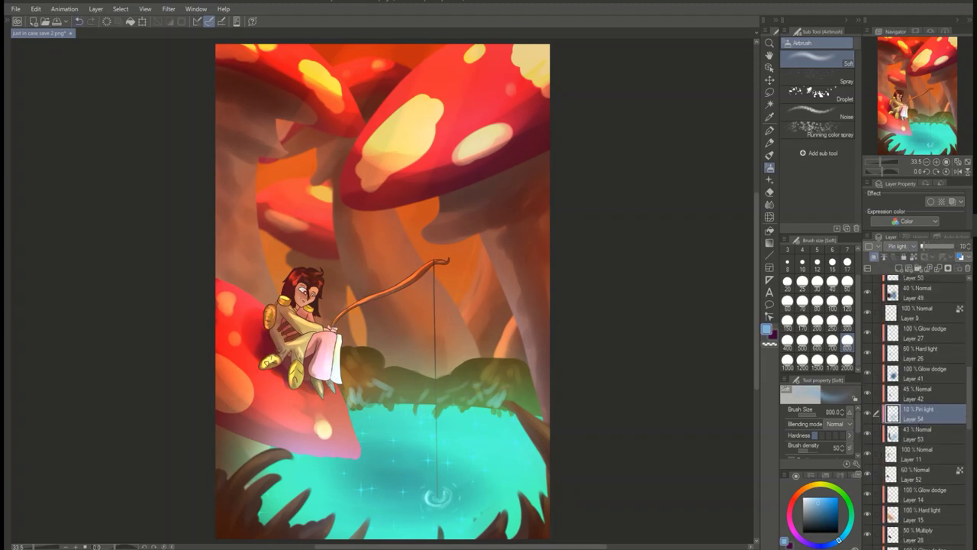
key(Delete)
key(Return)
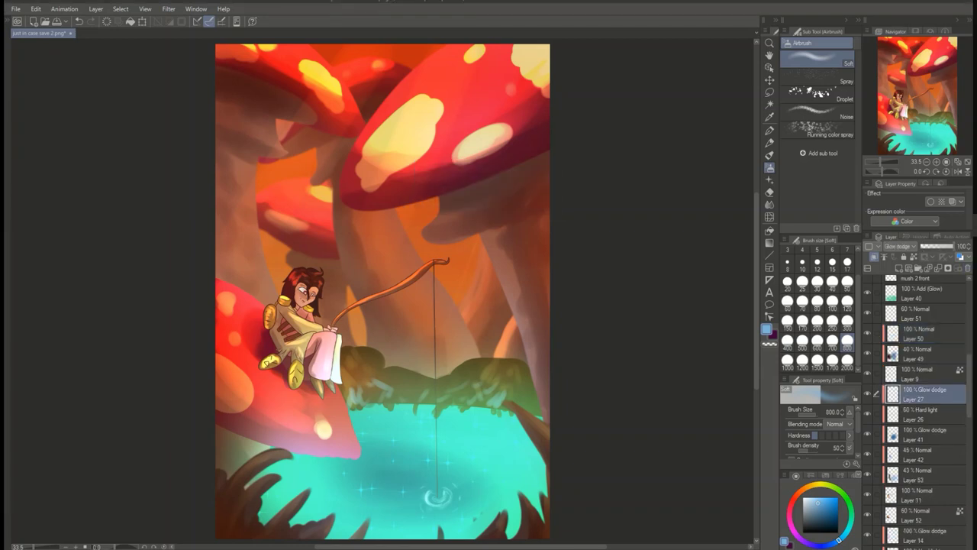
Step: Airbrush dark purple shadows on the character's outfit with a size 100 Soft brush on a new layer above Layer 50
key(ctrl+z)
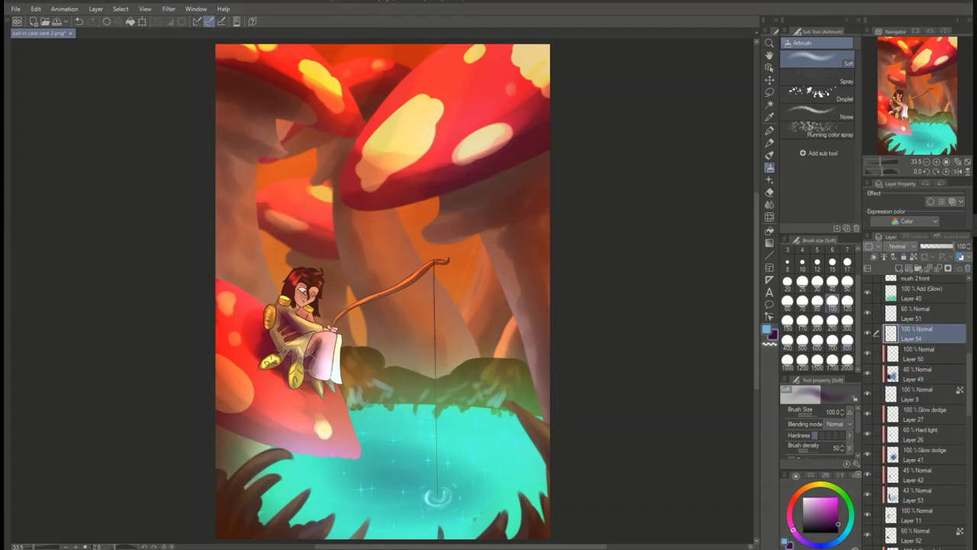
alt+click(295, 342)
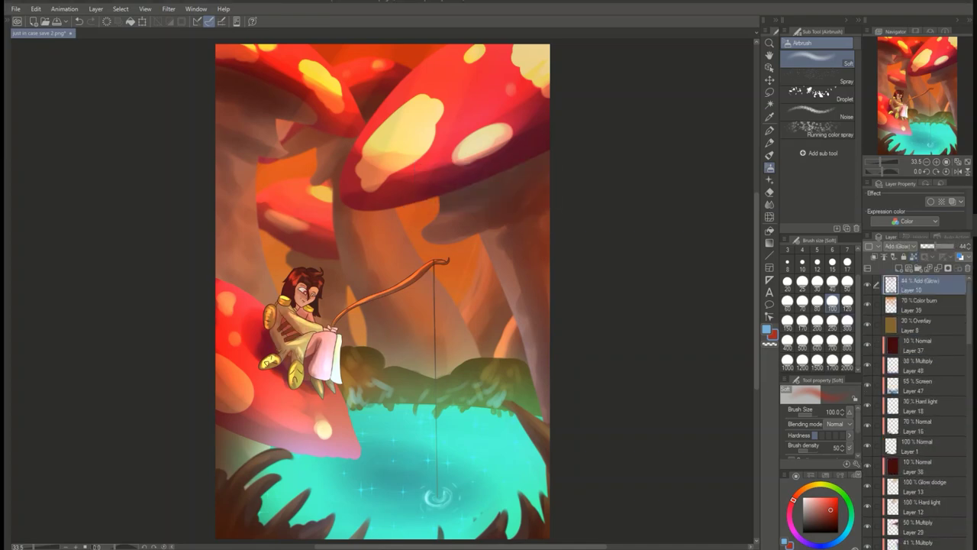
Step: Place three merged copies of the artwork above all layers and strengthen the topmost copy's RGB contrast with Level Correction
click(920, 284)
click(36, 9)
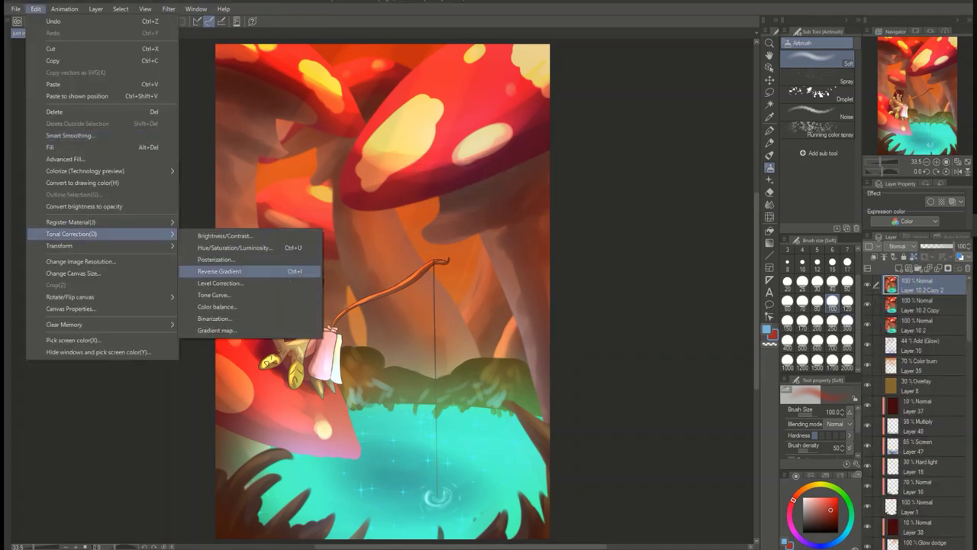
click(244, 271)
click(84, 110)
Step: Adjust the input levels of the Red, Green and Blue channels to push the forest towards pink and violet and the pond towards bright blue
click(80, 122)
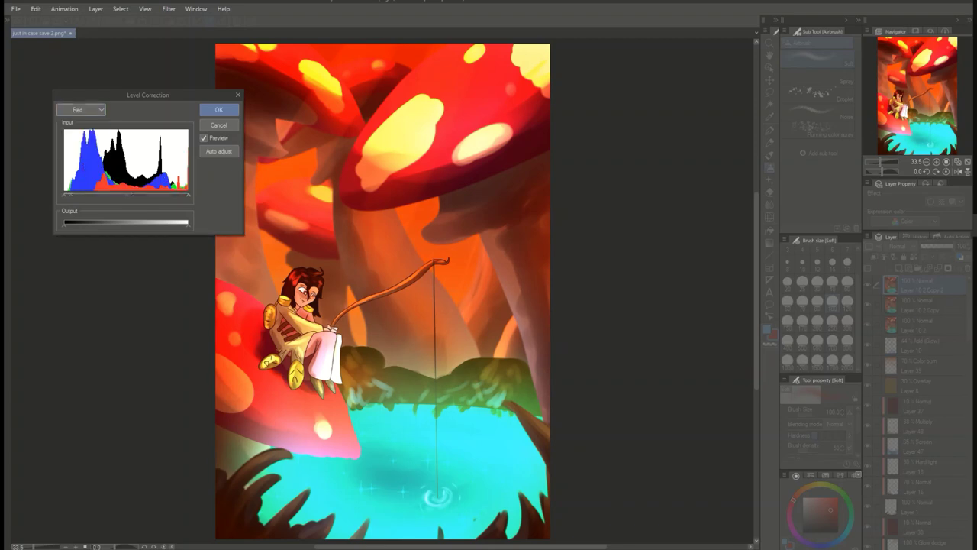
drag(126, 194, 109, 194)
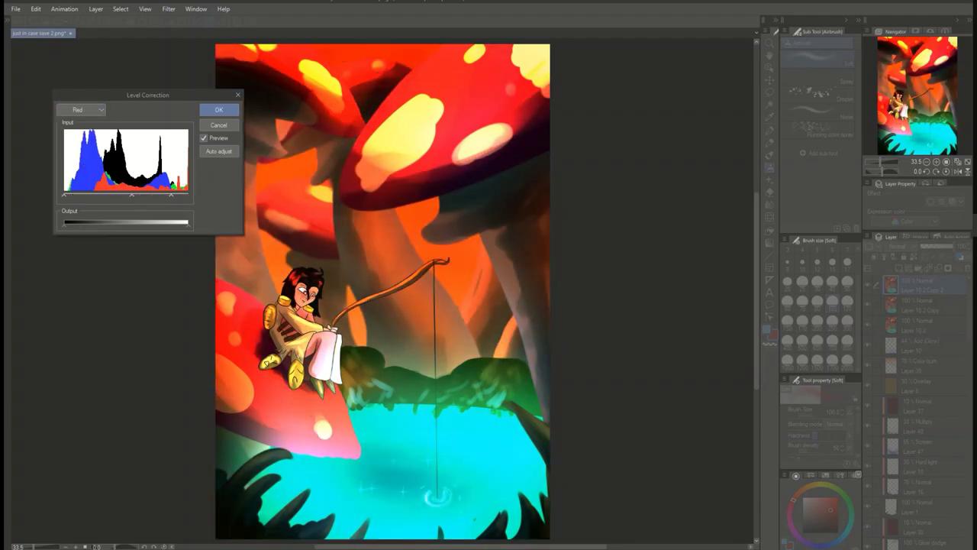
key(Down)
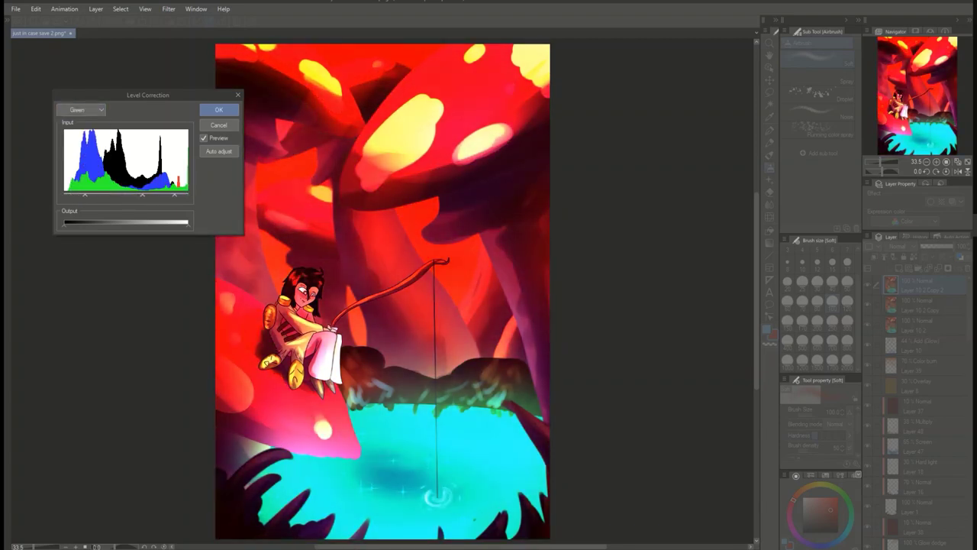
key(alt+Down)
key(Down)
key(Return)
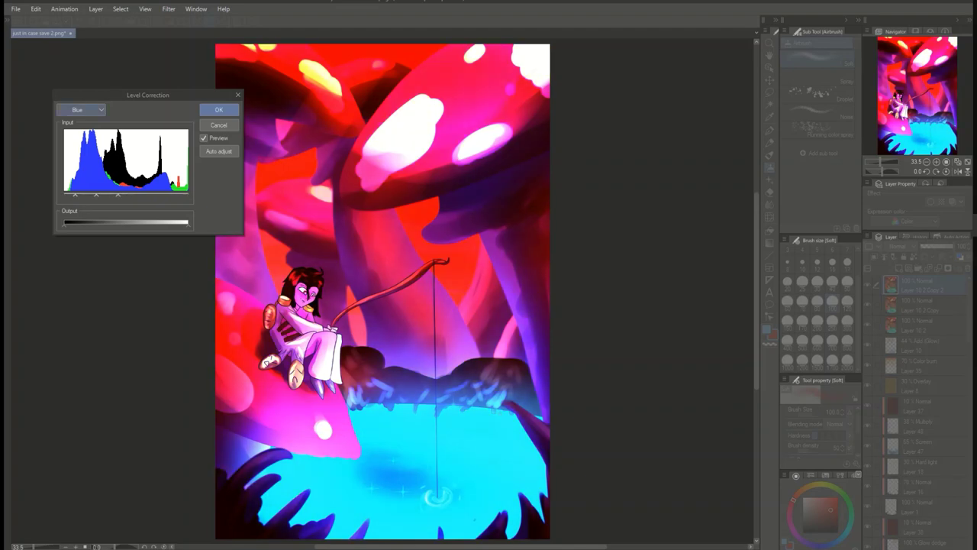
Step: Lift the output black level of the RGB channel and readjust the Green channel's input shadows in Level Correction
key(Home)
key(Right)
key(Right)
key(Right)
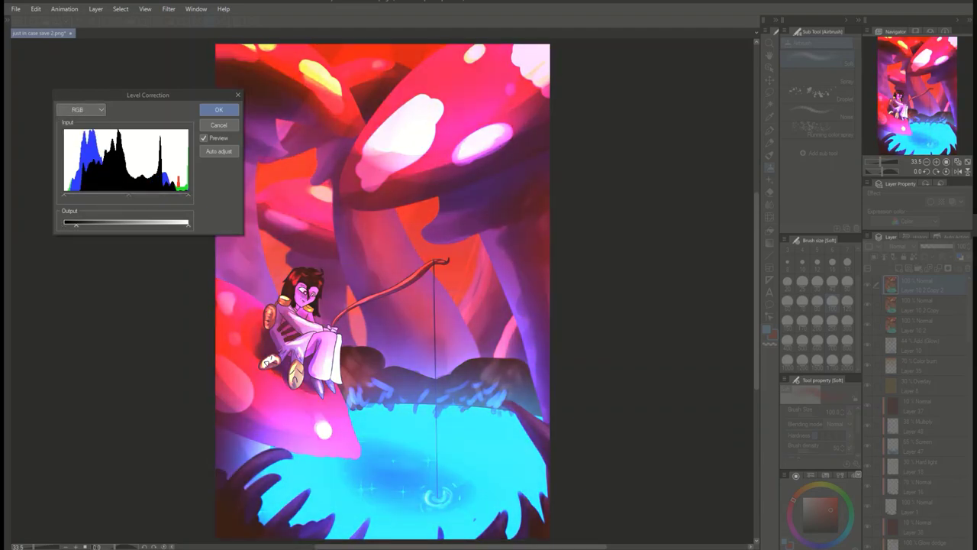
key(Down)
key(Down)
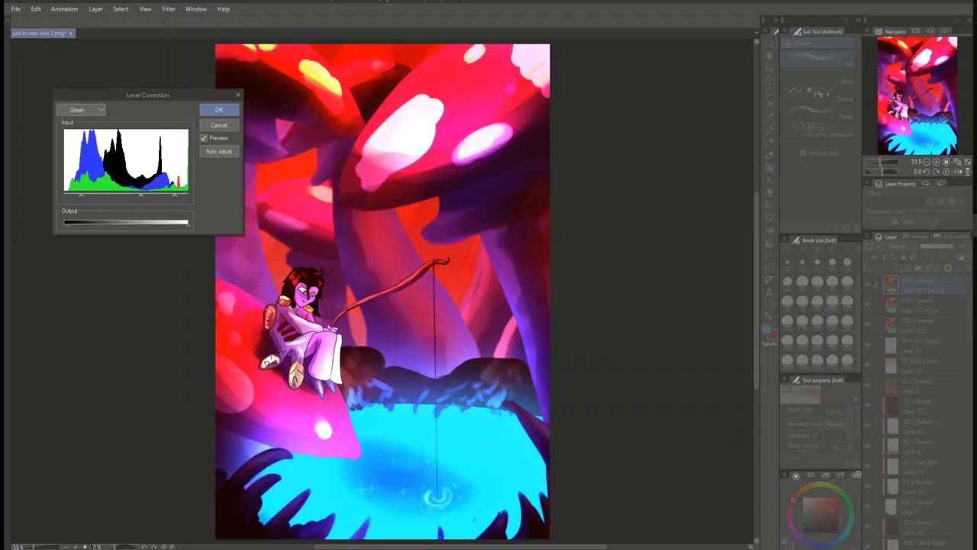
Step: Readjust the Red channel's midtones and apply the Level Correction to the topmost merged copy
key(Left)
key(Left)
key(Left)
key(Left)
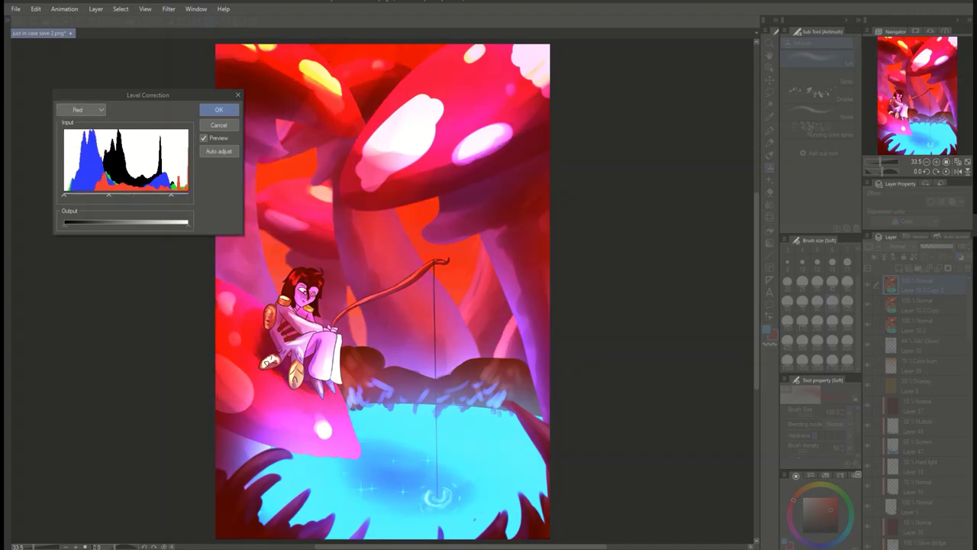
key(Return)
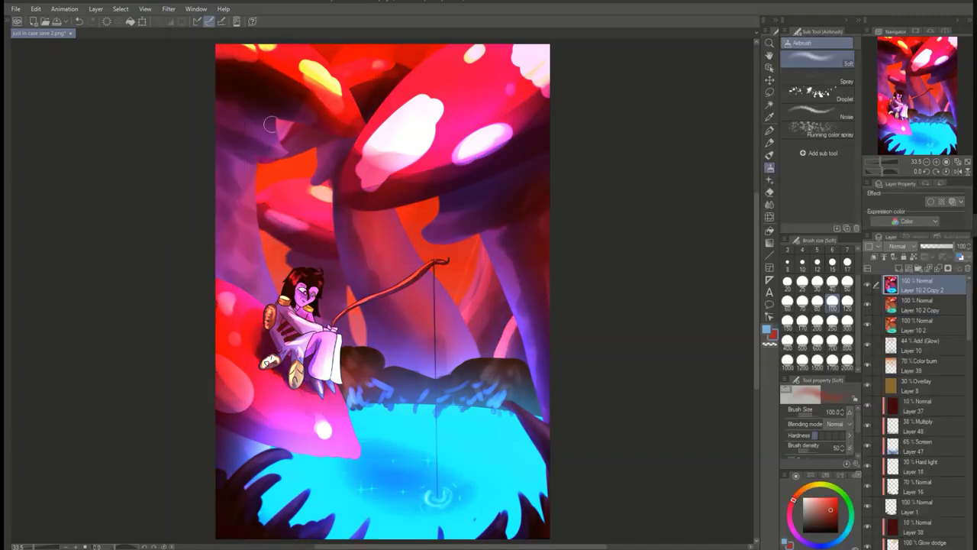
Step: Rearrange the merged copies to place the pink-violet one beneath the Color dodge copy, and set its blending mode to Soft light
key(ctrl+z)
key(ctrl+z)
key(ctrl+z)
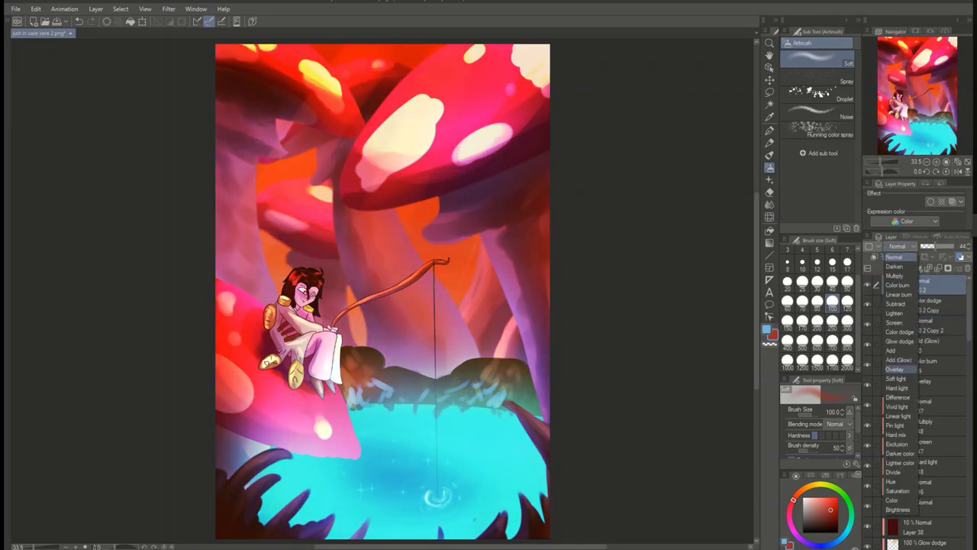
click(897, 245)
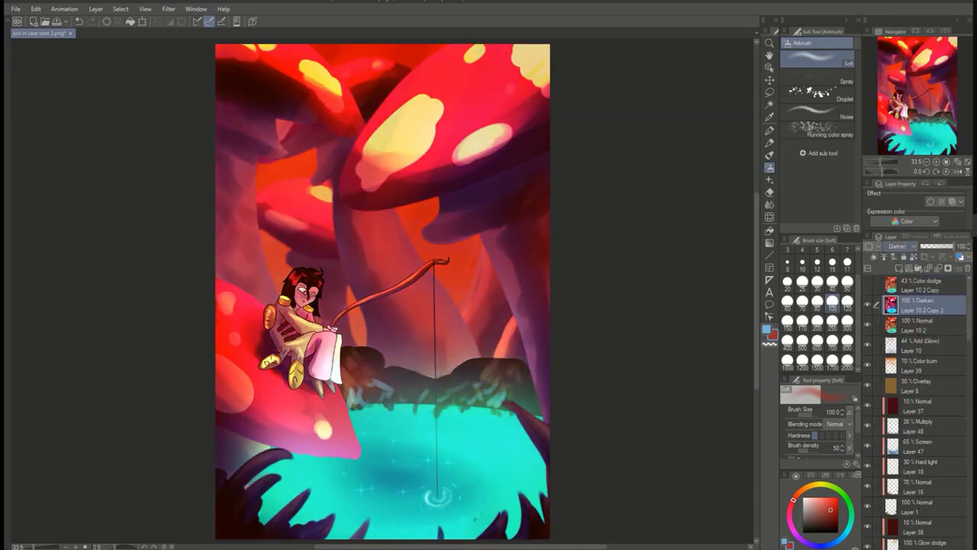
click(896, 379)
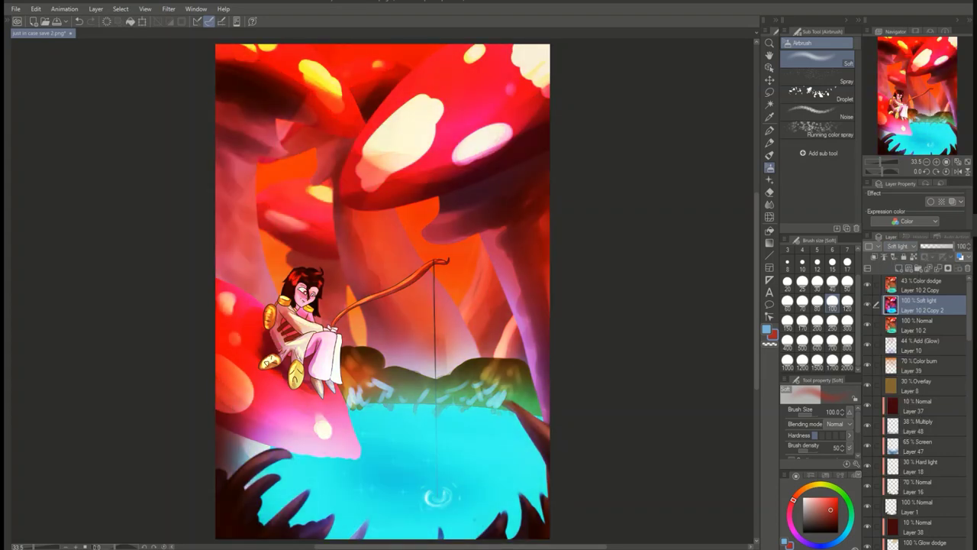
Step: Set the topmost merged copy to Brightness at 40% opacity and lower the Soft light copy's opacity to 70%
click(920, 284)
scroll(897, 246, down, 5)
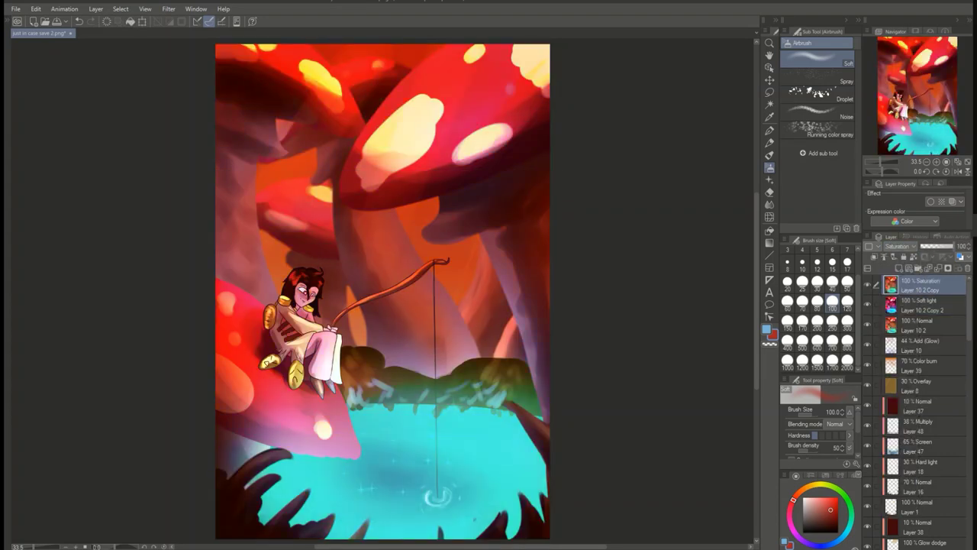
scroll(898, 246, down, 3)
drag(921, 246, 934, 245)
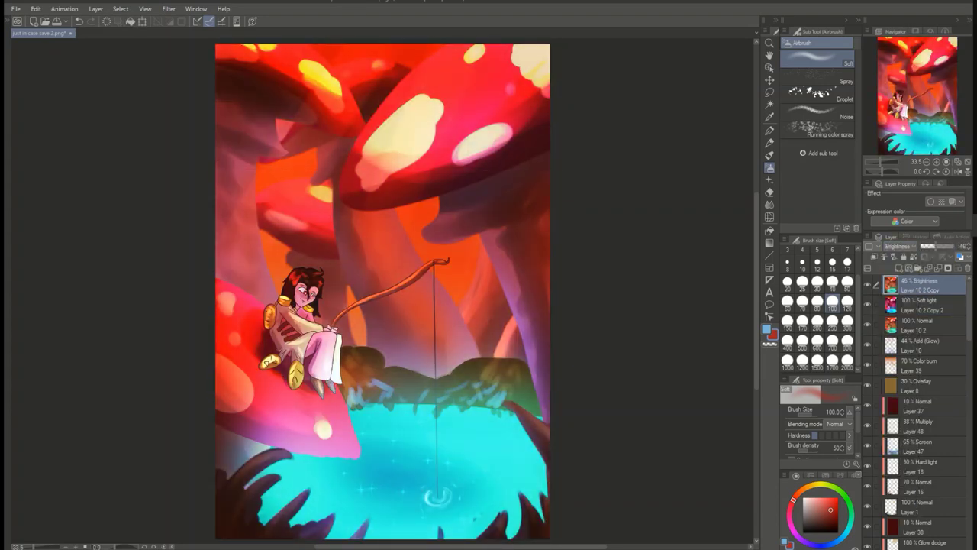
click(919, 302)
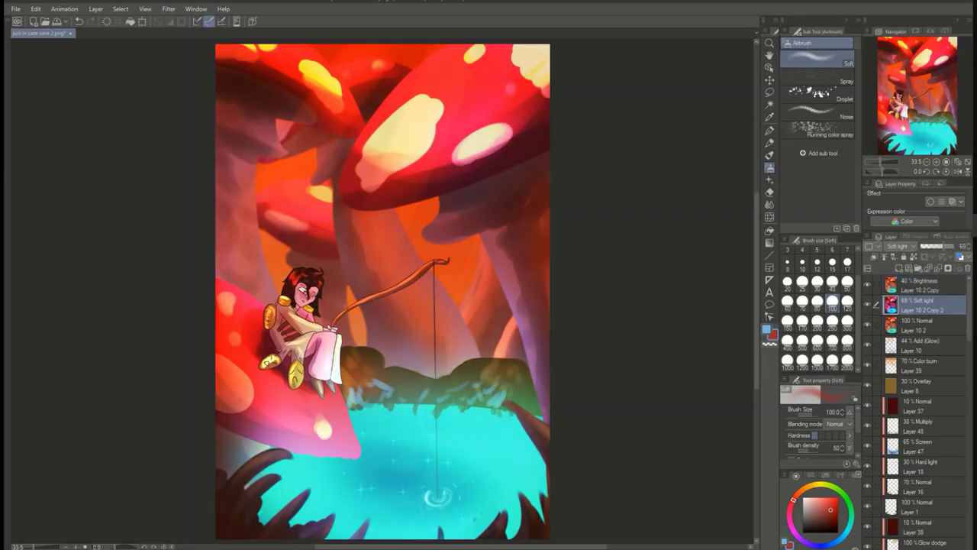
Step: Airbrush red over the forest and cyan over the pond on a new layer, set to Hard light at 30% beneath the Brightness copy
key(ctrl+shift+n)
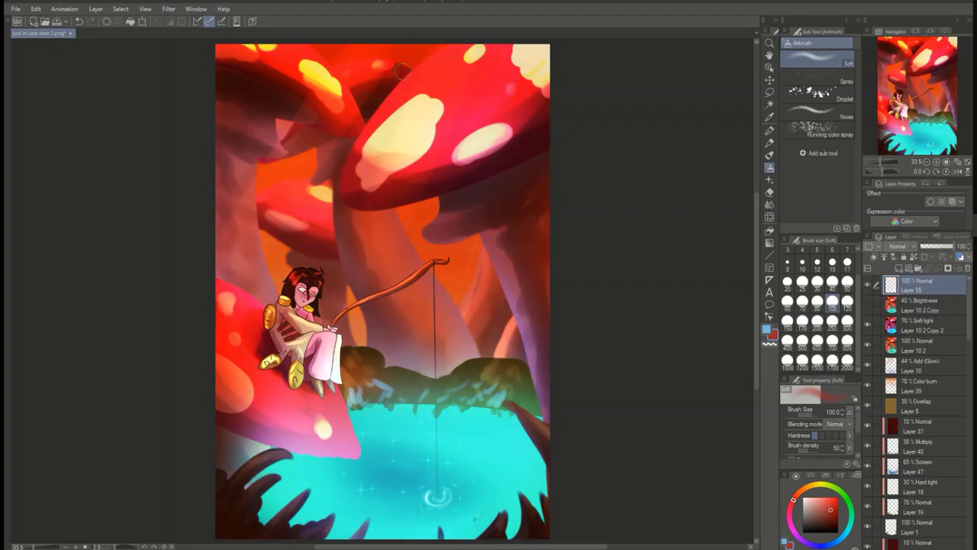
scroll(898, 245, down, 16)
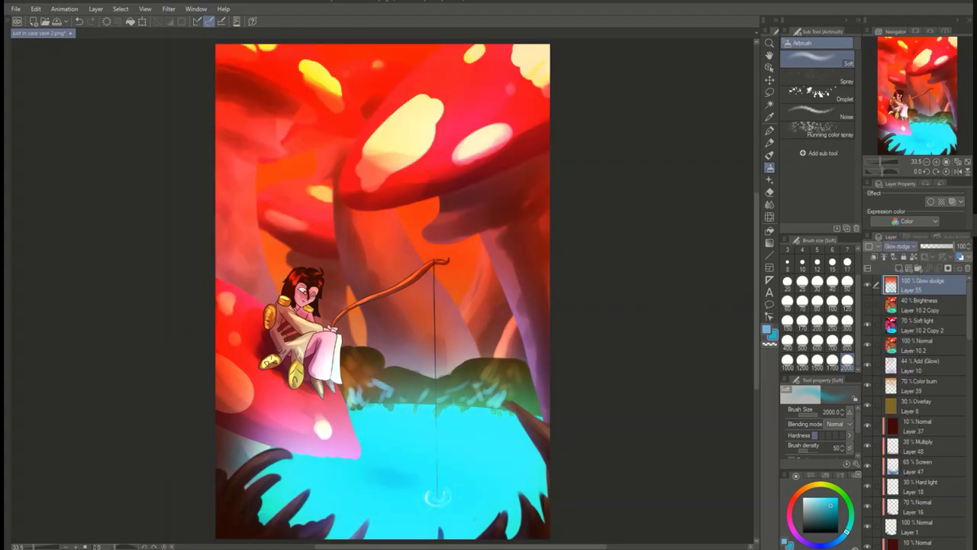
scroll(897, 245, down, 6)
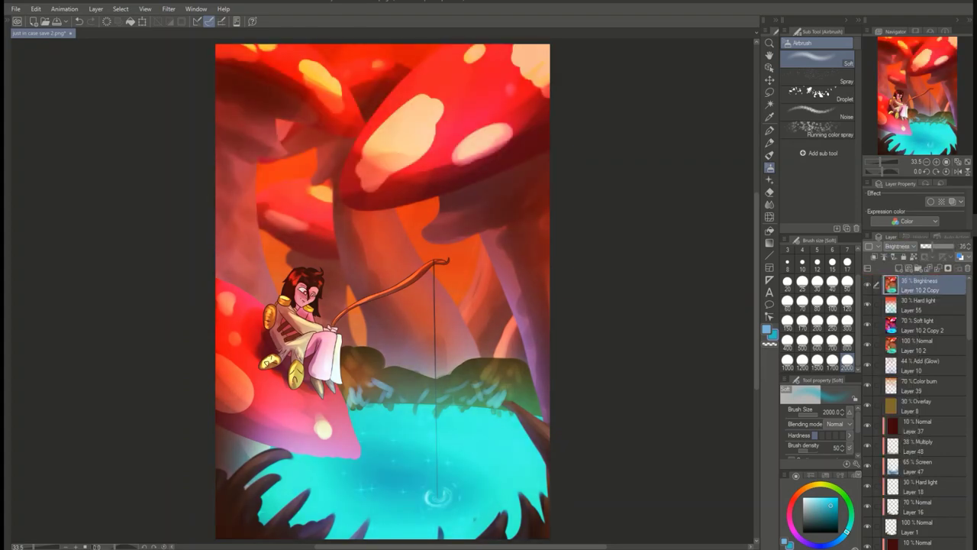
Step: Fill a new layer above the Brightness copy with muted purple and set it to Lighten at 20% opacity
key(ctrl+shift+n)
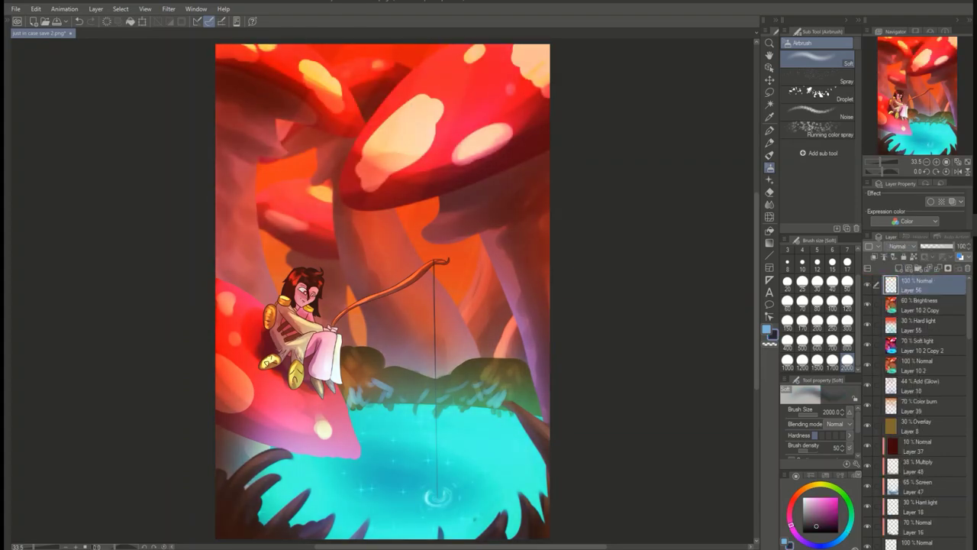
key(alt+BackSpace)
click(897, 246)
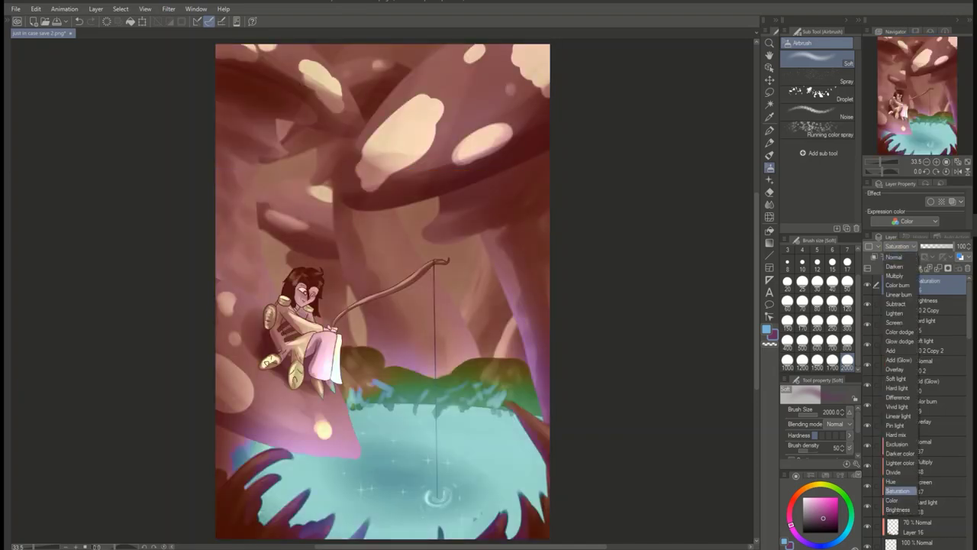
scroll(897, 246, up, 14)
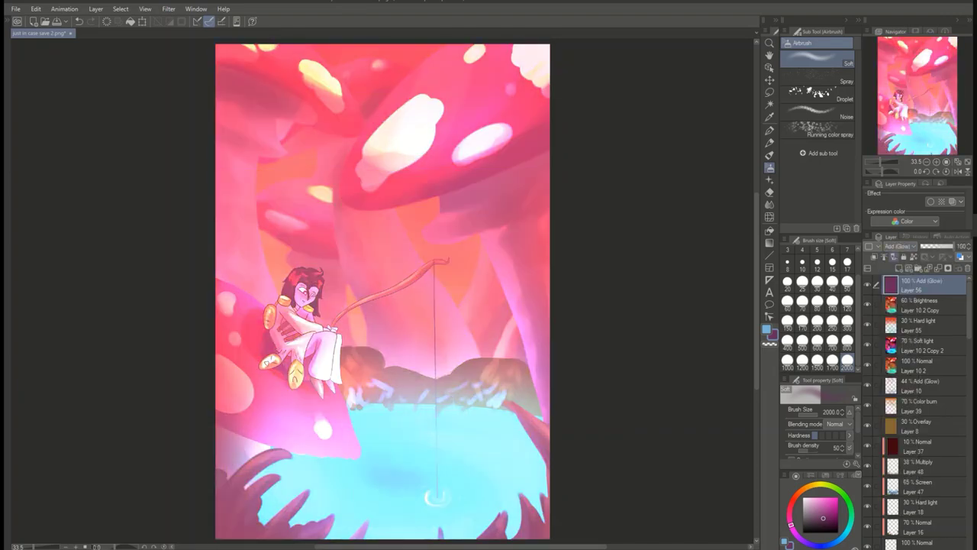
scroll(897, 245, up, 9)
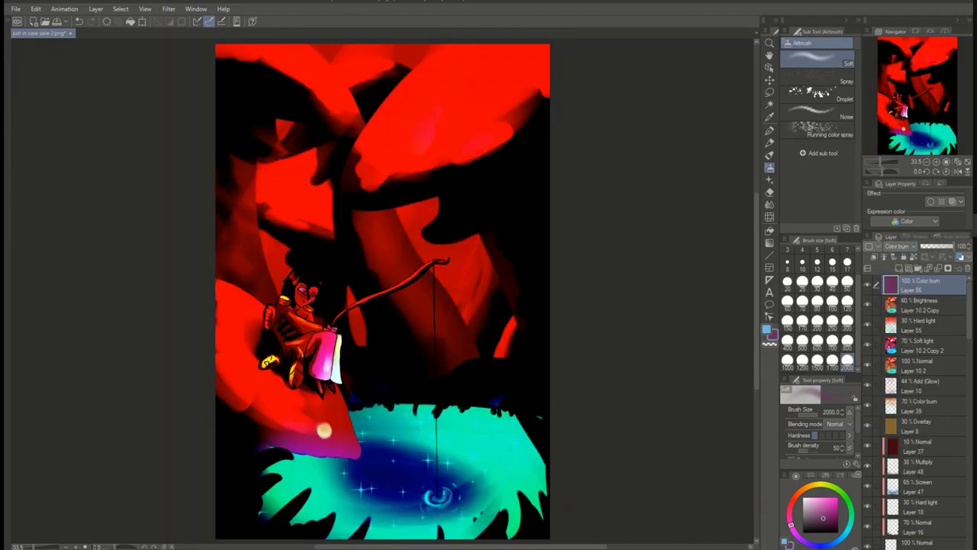
scroll(898, 246, down, 4)
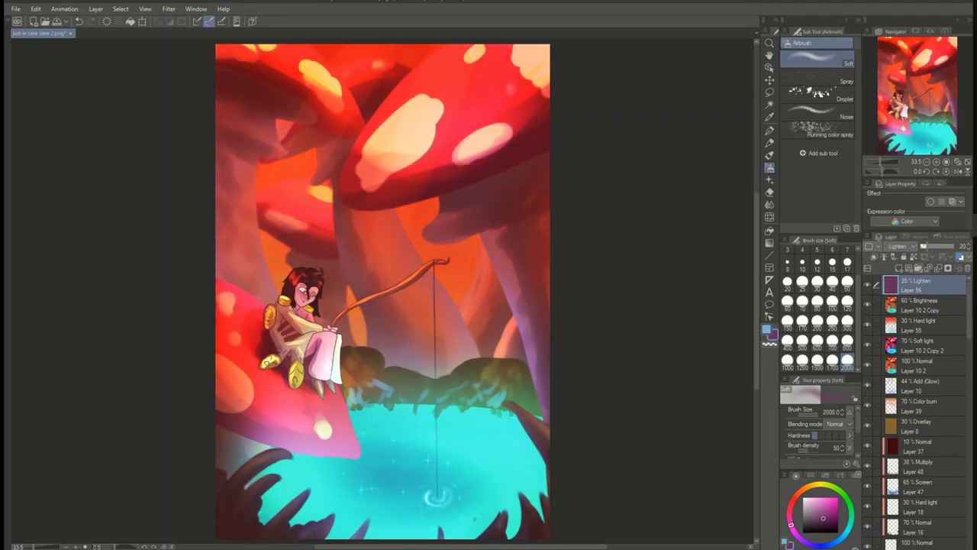
Step: Try a dark purple vignette around the character on a new layer beneath the Lighten layer, set to Multiply at 26% opacity
key(ctrl+shift+n)
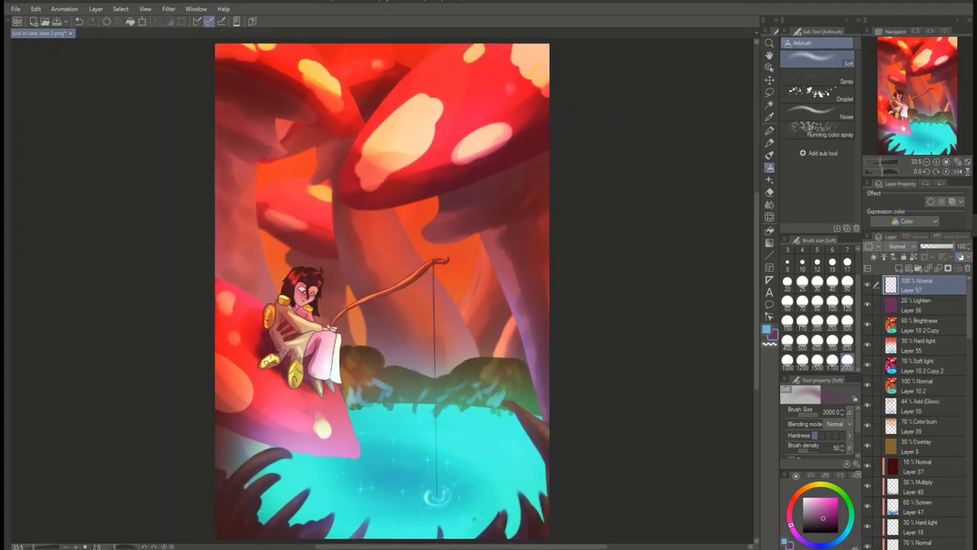
mouse_move(488, 153)
mouse_down()
mouse_move(482, 316)
mouse_move(346, 381)
mouse_up()
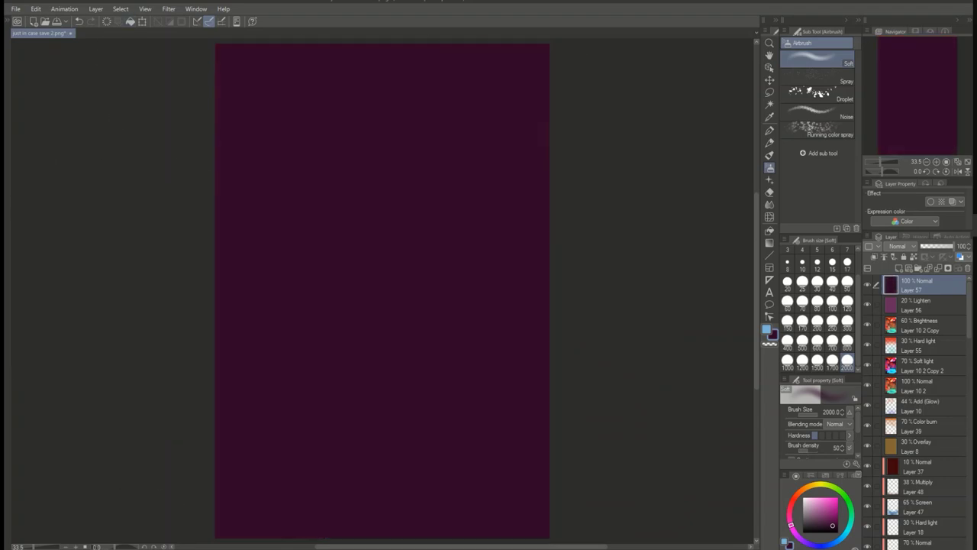
key(ctrl+z)
drag(915, 285, 915, 305)
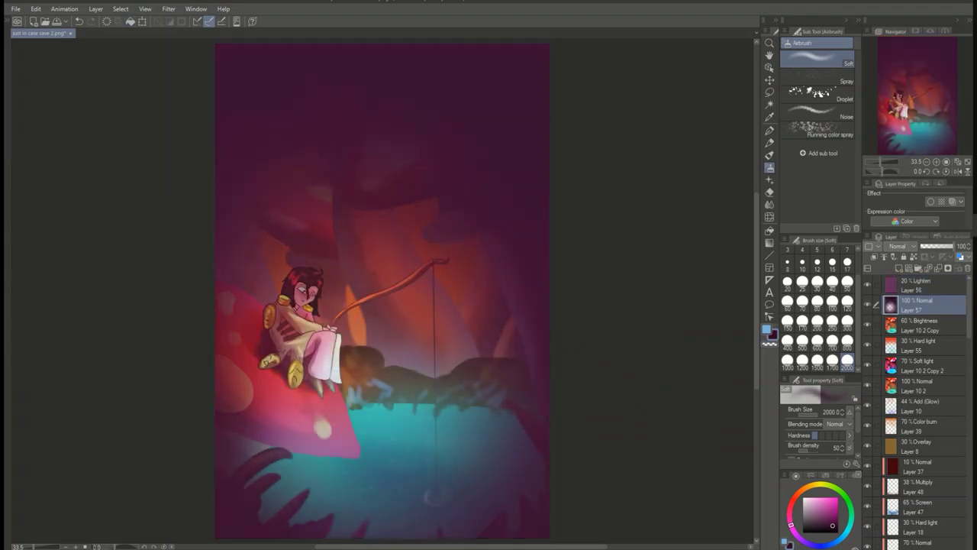
drag(950, 246, 933, 246)
Step: Refill the Lighten layer with a darker purple and try dark brown and yellow fills on the Multiply layer
click(915, 285)
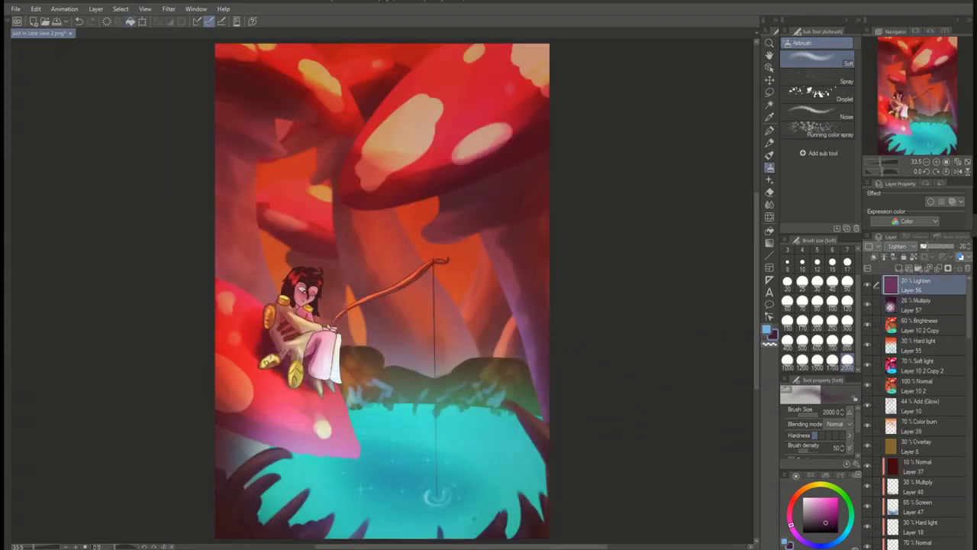
click(916, 304)
click(849, 521)
click(359, 357)
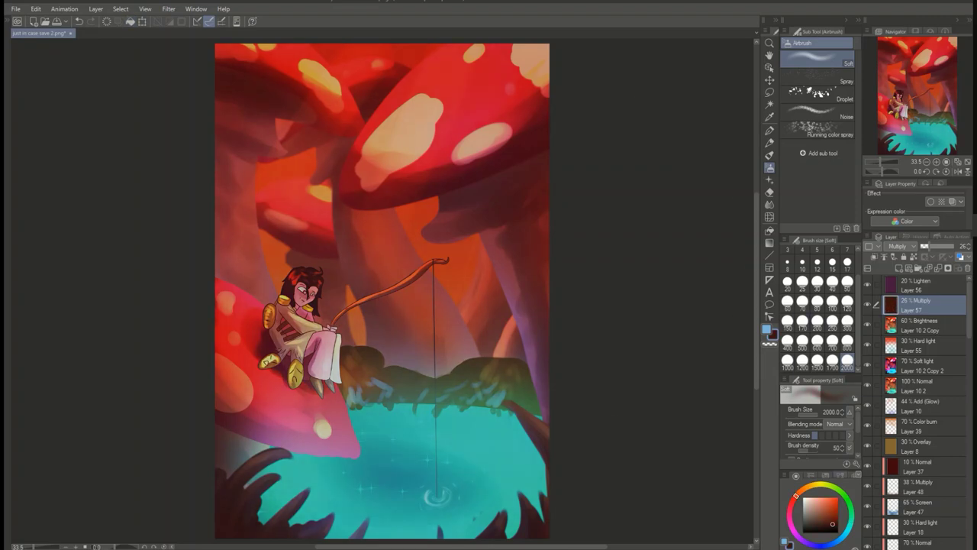
key(alt+Delete)
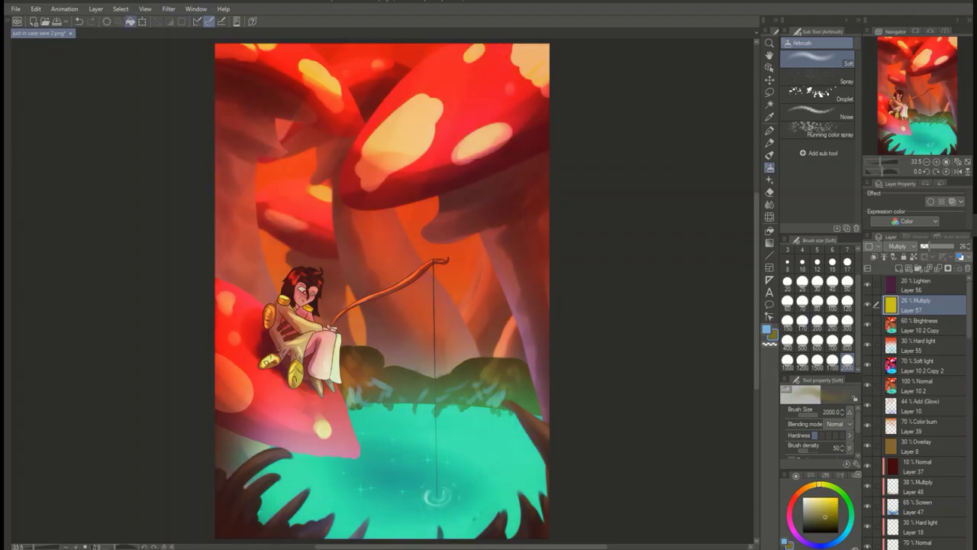
Step: Discard the Multiply layer's fills and settings, keep an empty Normal layer above the Lighten layer, and select the G-pen
key(ctrl+z)
key(ctrl+z)
key(ctrl+z)
key(ctrl+z)
key(p)
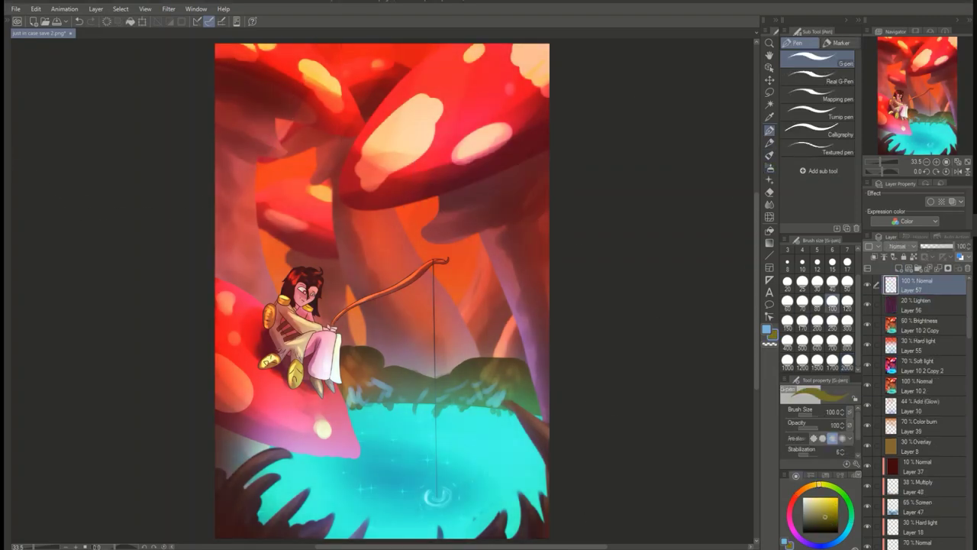